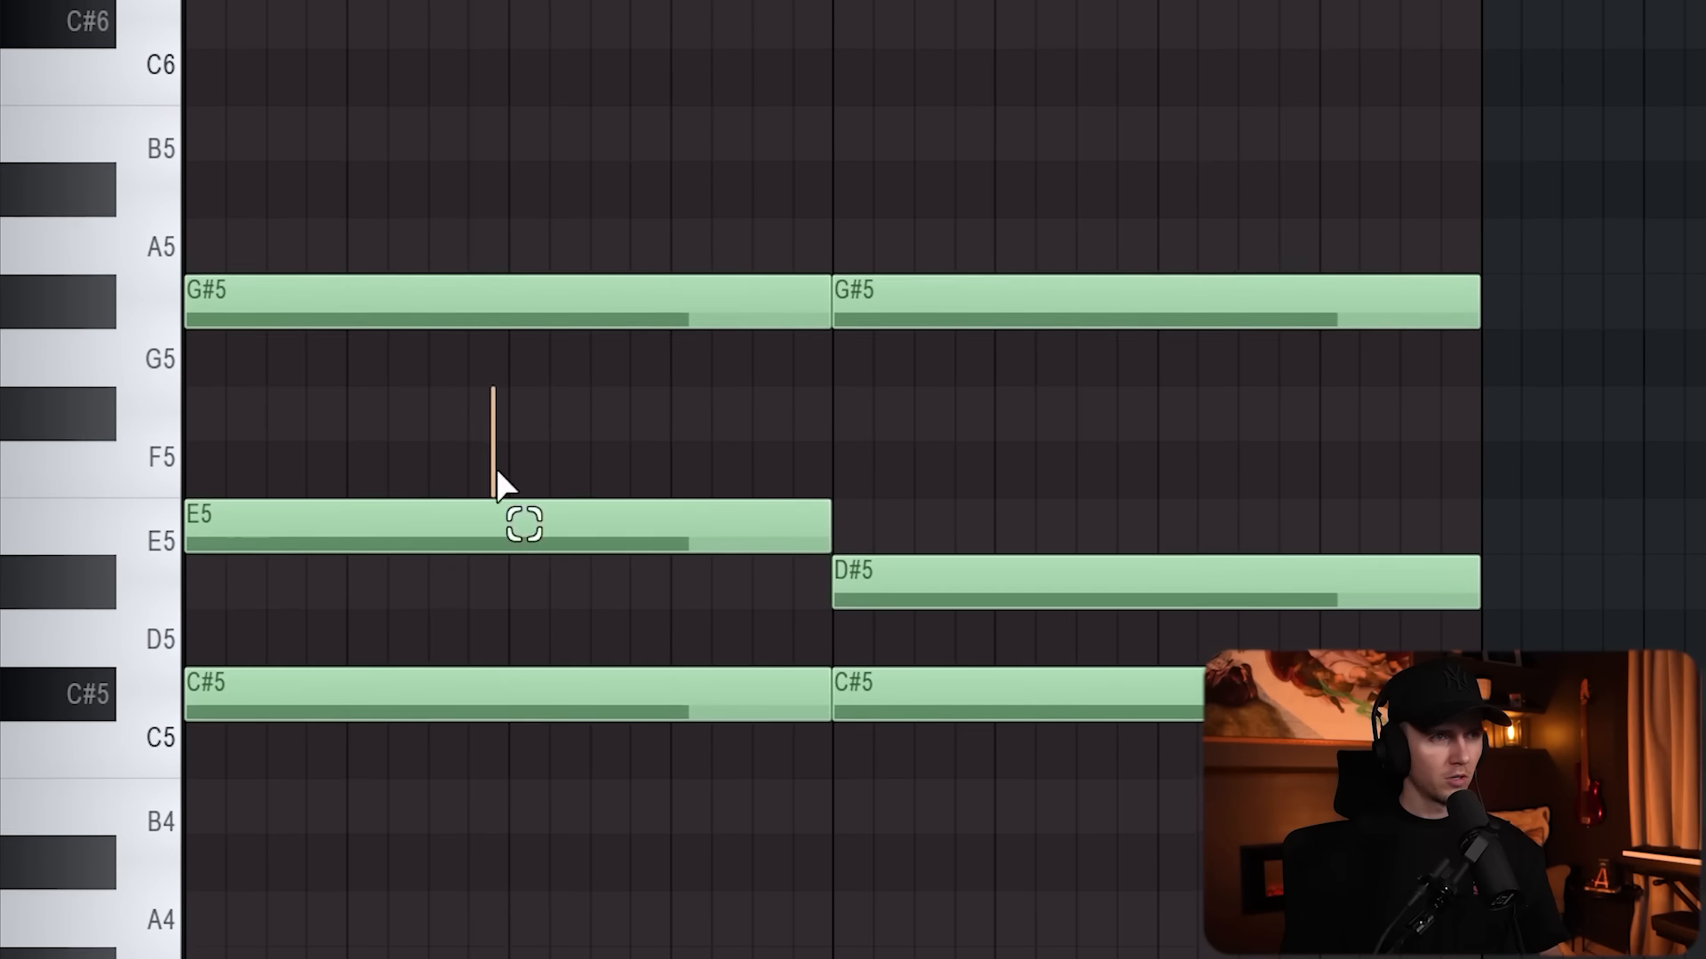
# Raise the E5 and D#5 notes of the two chords one octave to E6 and D#6
pyautogui.hotkey('ctrl', 'Up')
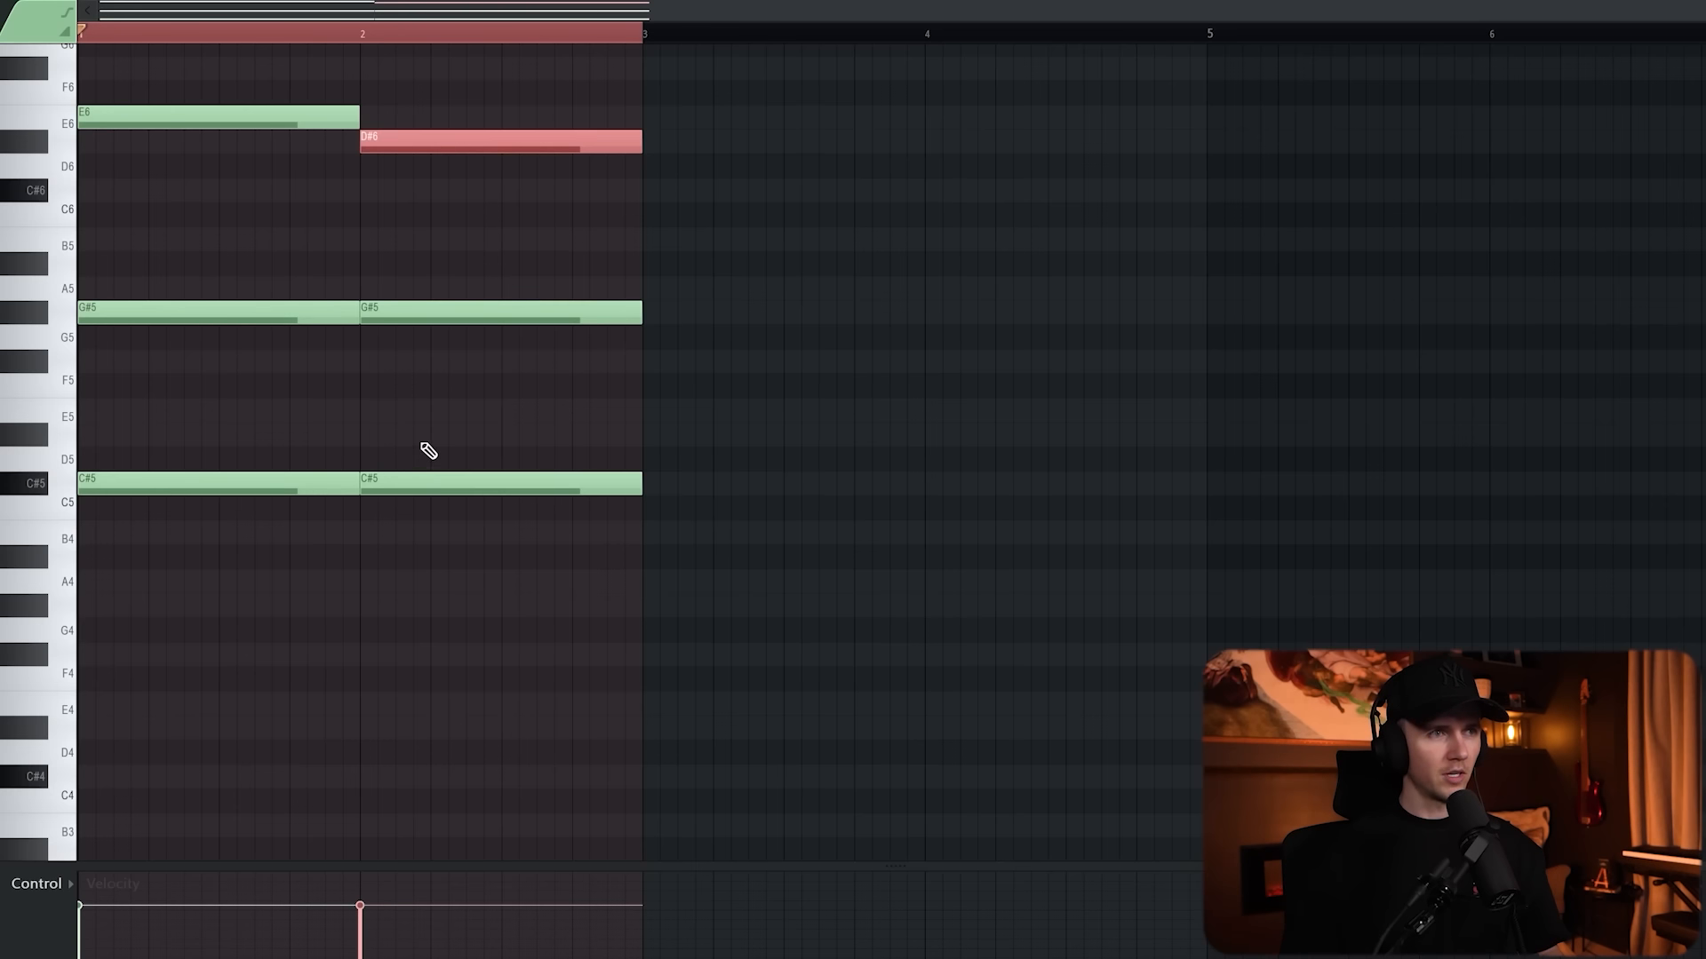
pyautogui.scroll(3, 422, 444)
pyautogui.moveTo(509, 471); pyautogui.dragTo(427, 501)
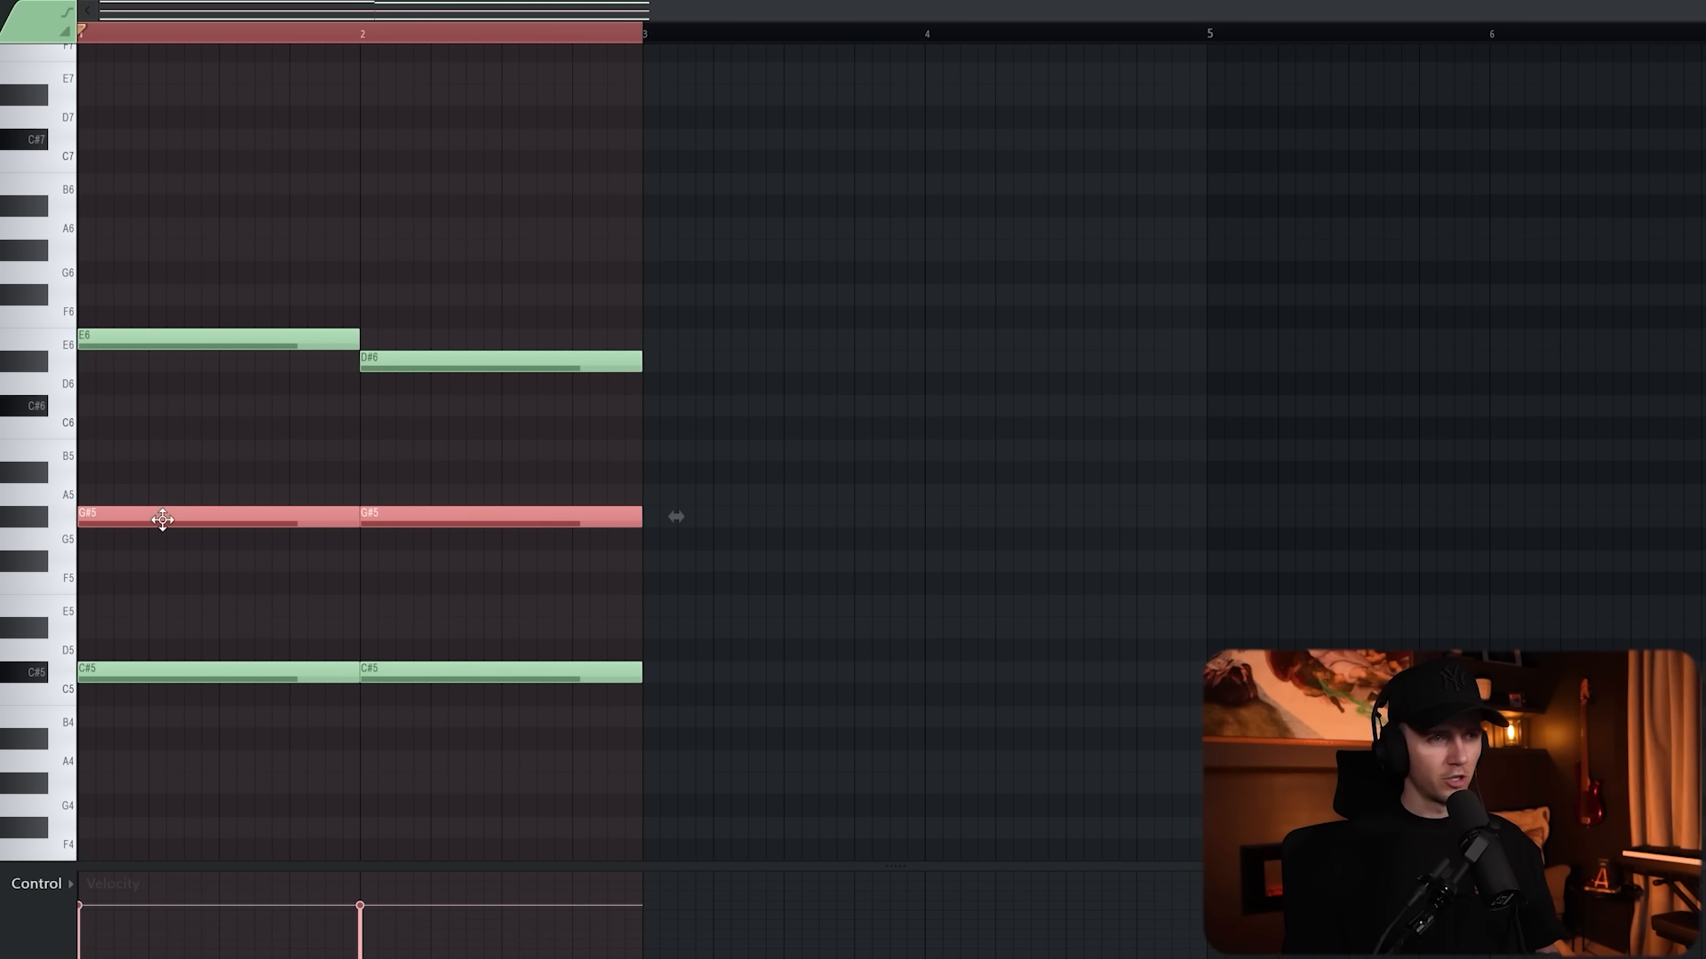
# Copy both G#5 notes up to G#6, and start E6 and D#6 slightly late with their ends trimmed to the bar lines
pyautogui.click(893, 43)
pyautogui.press('space')
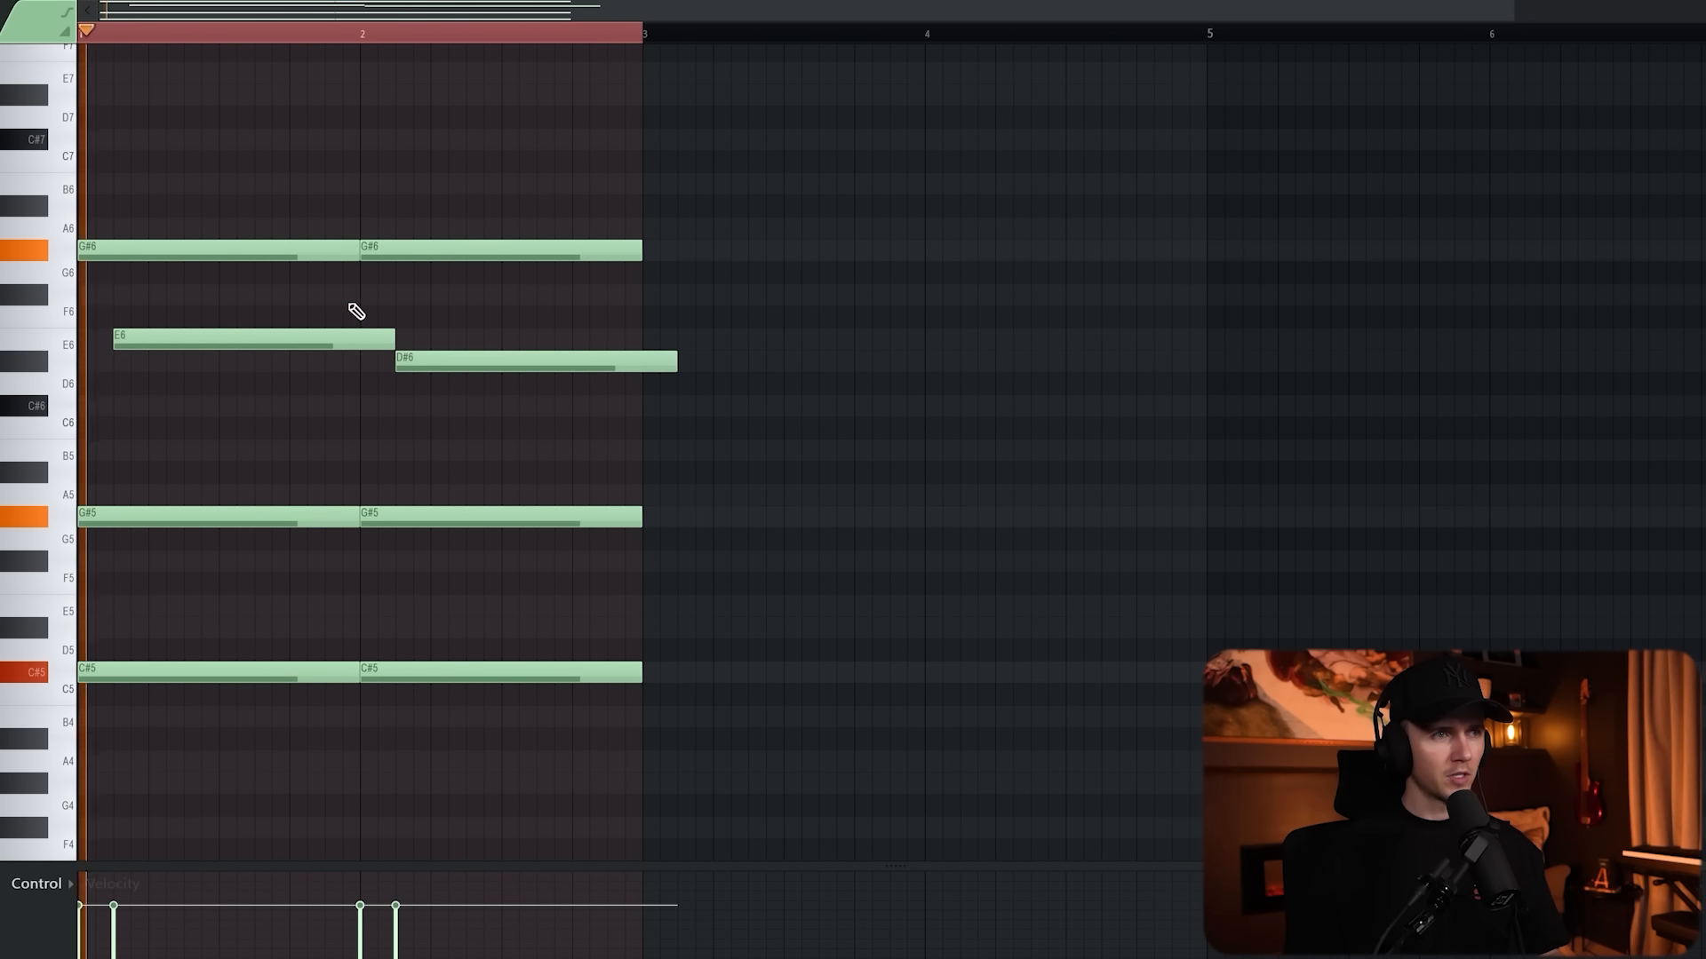
pyautogui.press('space')
pyautogui.scroll(-3, 673, 292)
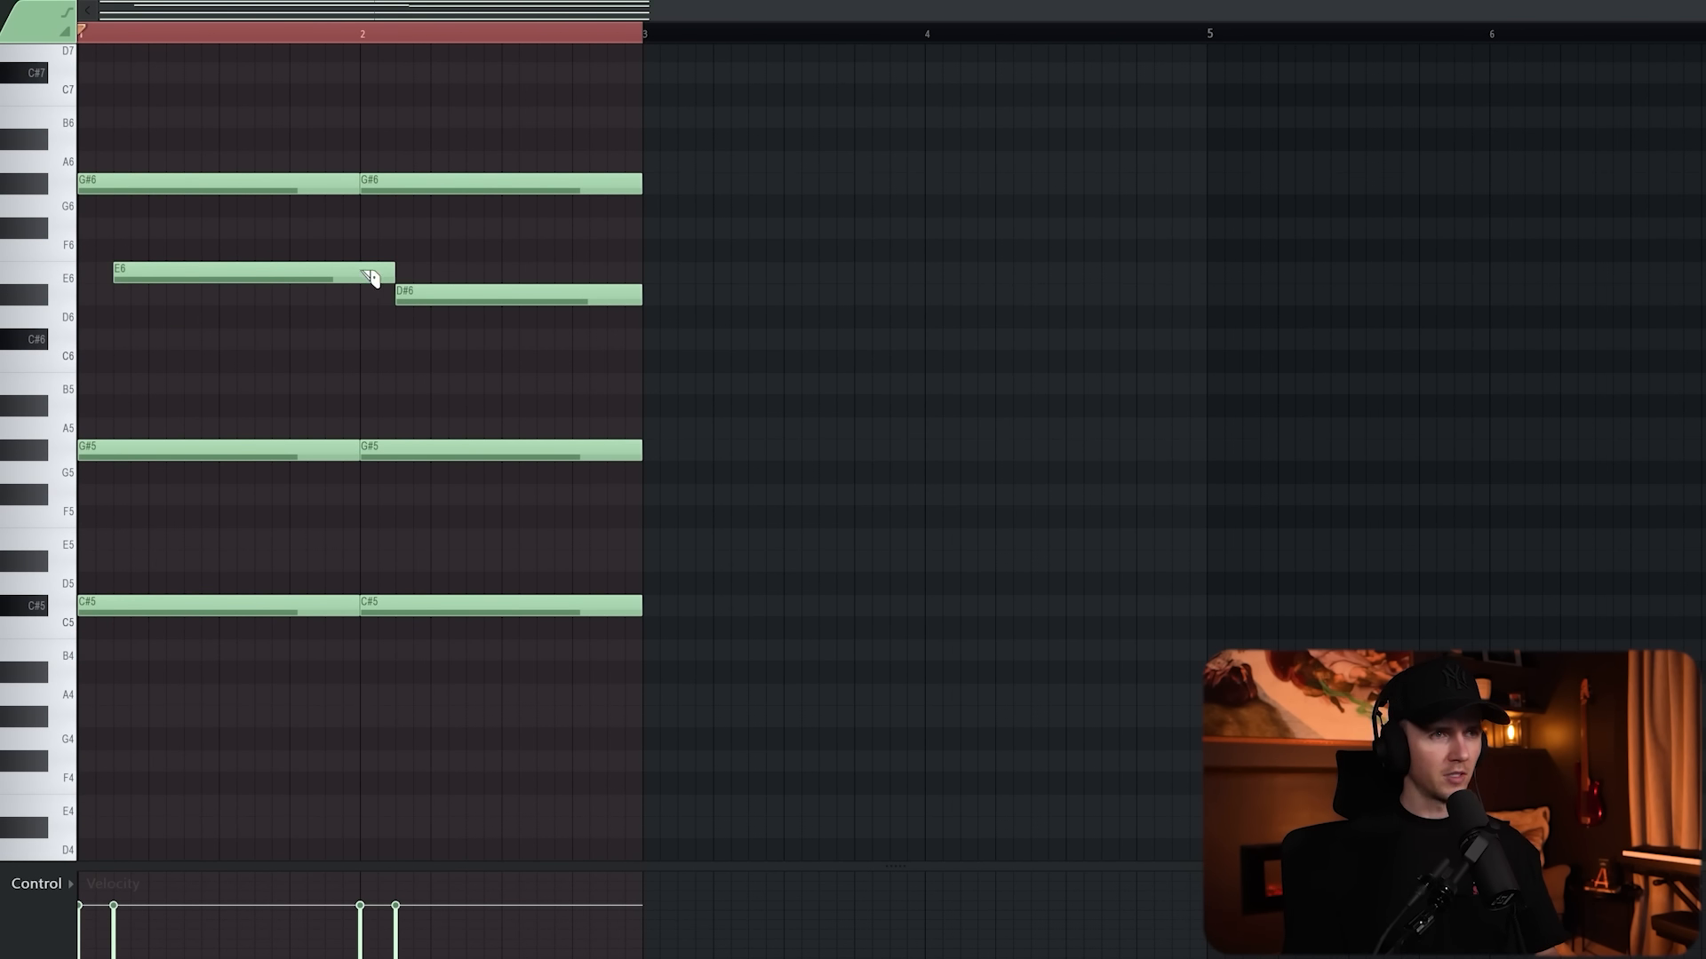
pyautogui.moveTo(367, 278); pyautogui.dragTo(376, 278)
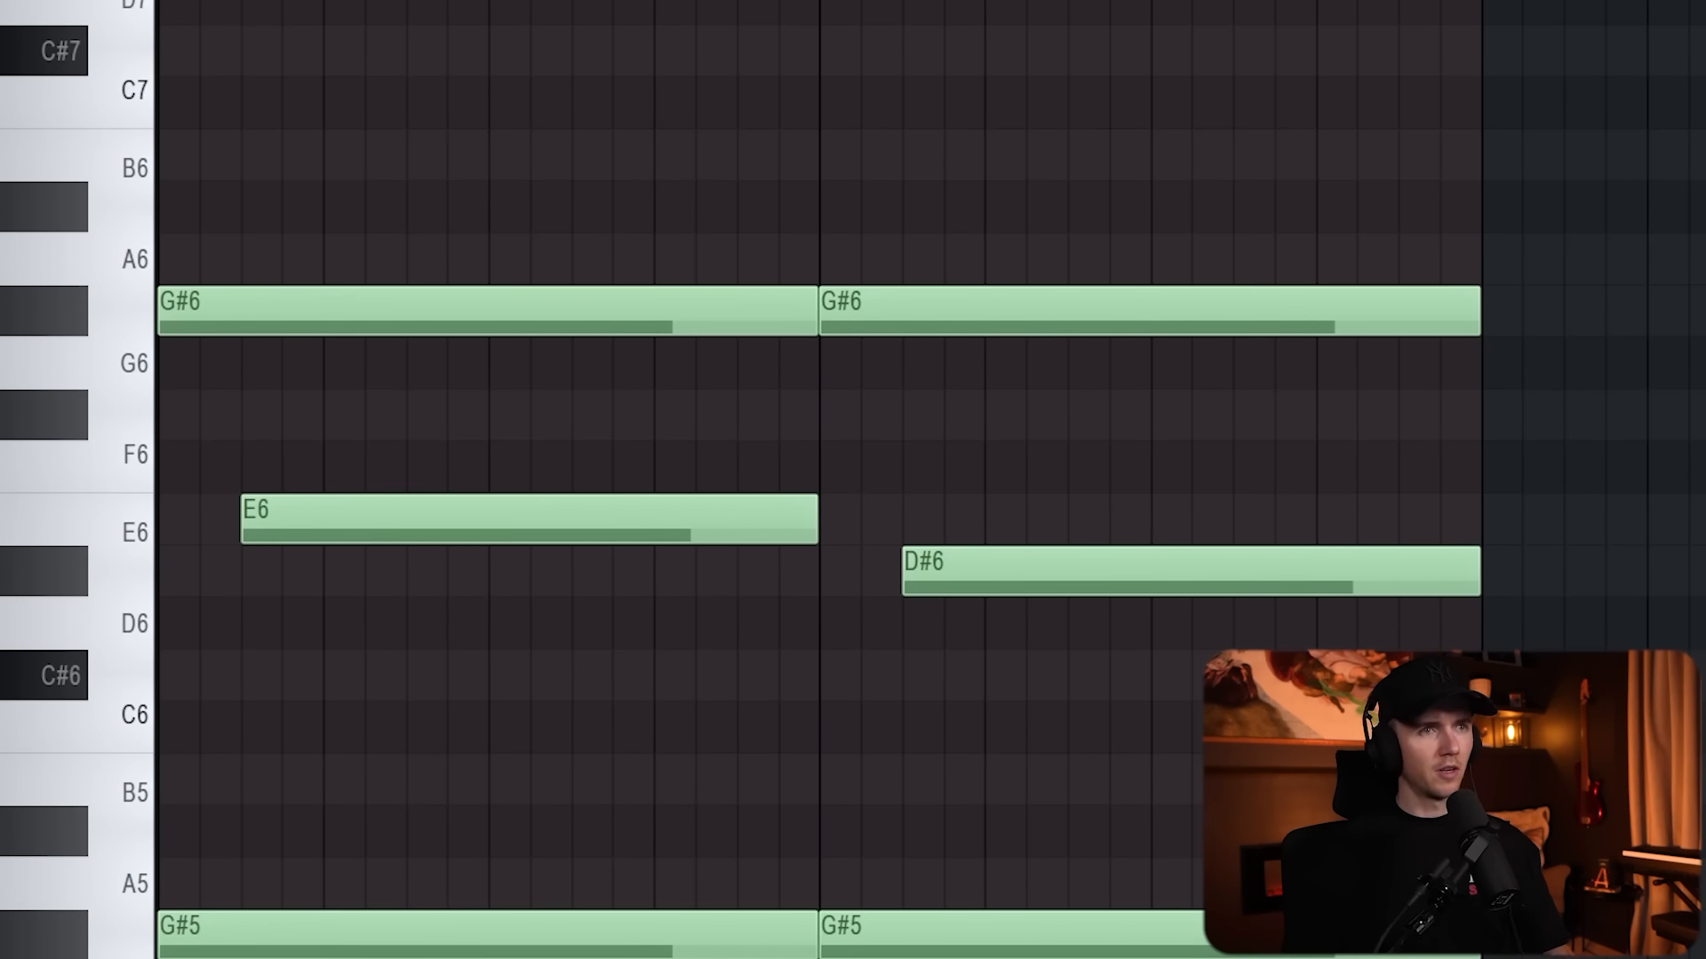
# Squeeze the chord pattern into one bar and delay the G#5 part so it starts behind E6 and ends on A5
pyautogui.hotkey('ctrl', 'a')
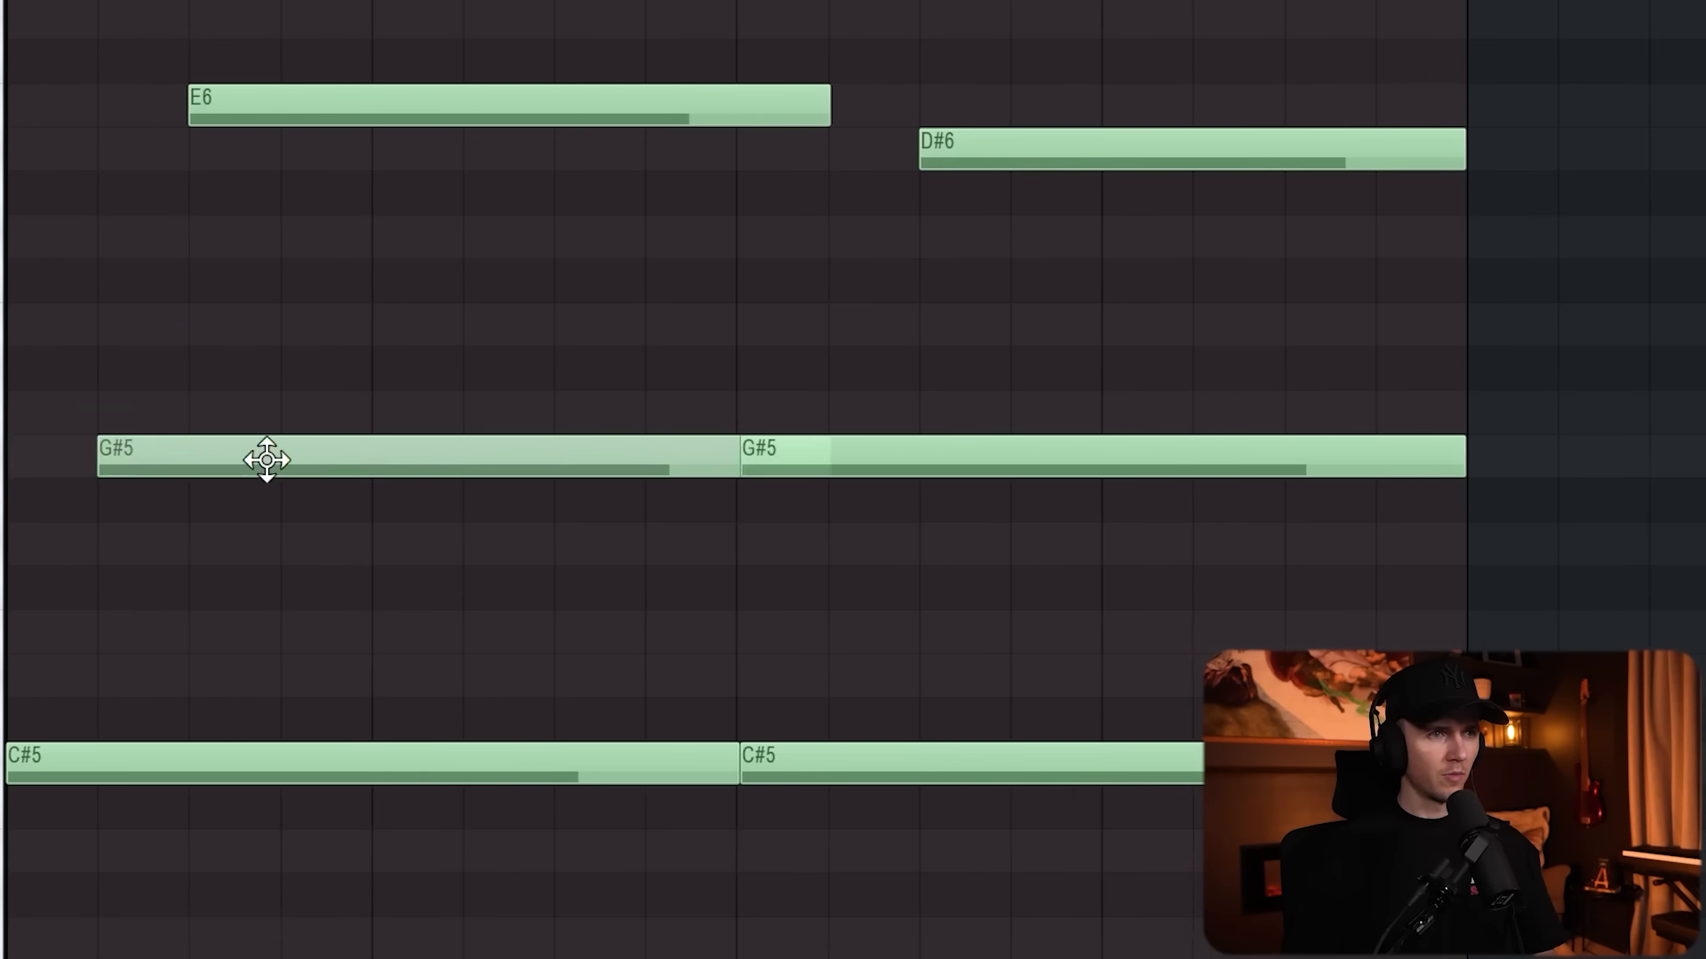
pyautogui.moveTo(216, 450); pyautogui.dragTo(353, 453)
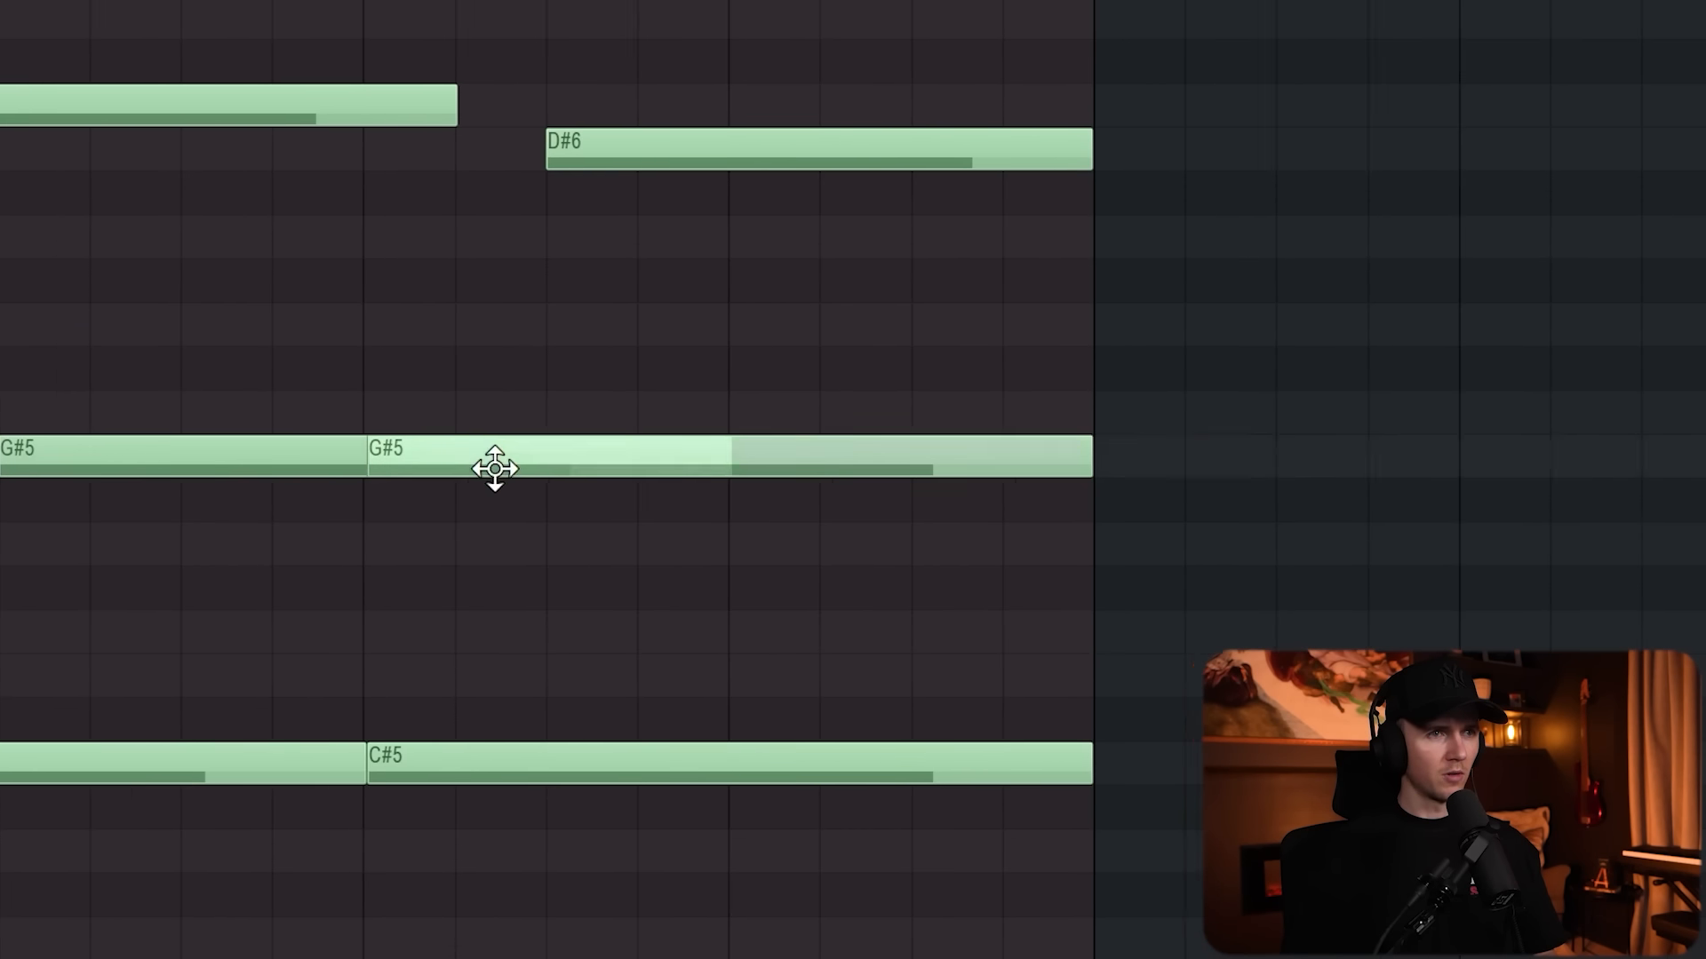
pyautogui.press('space')
pyautogui.moveTo(511, 453); pyautogui.dragTo(867, 532)
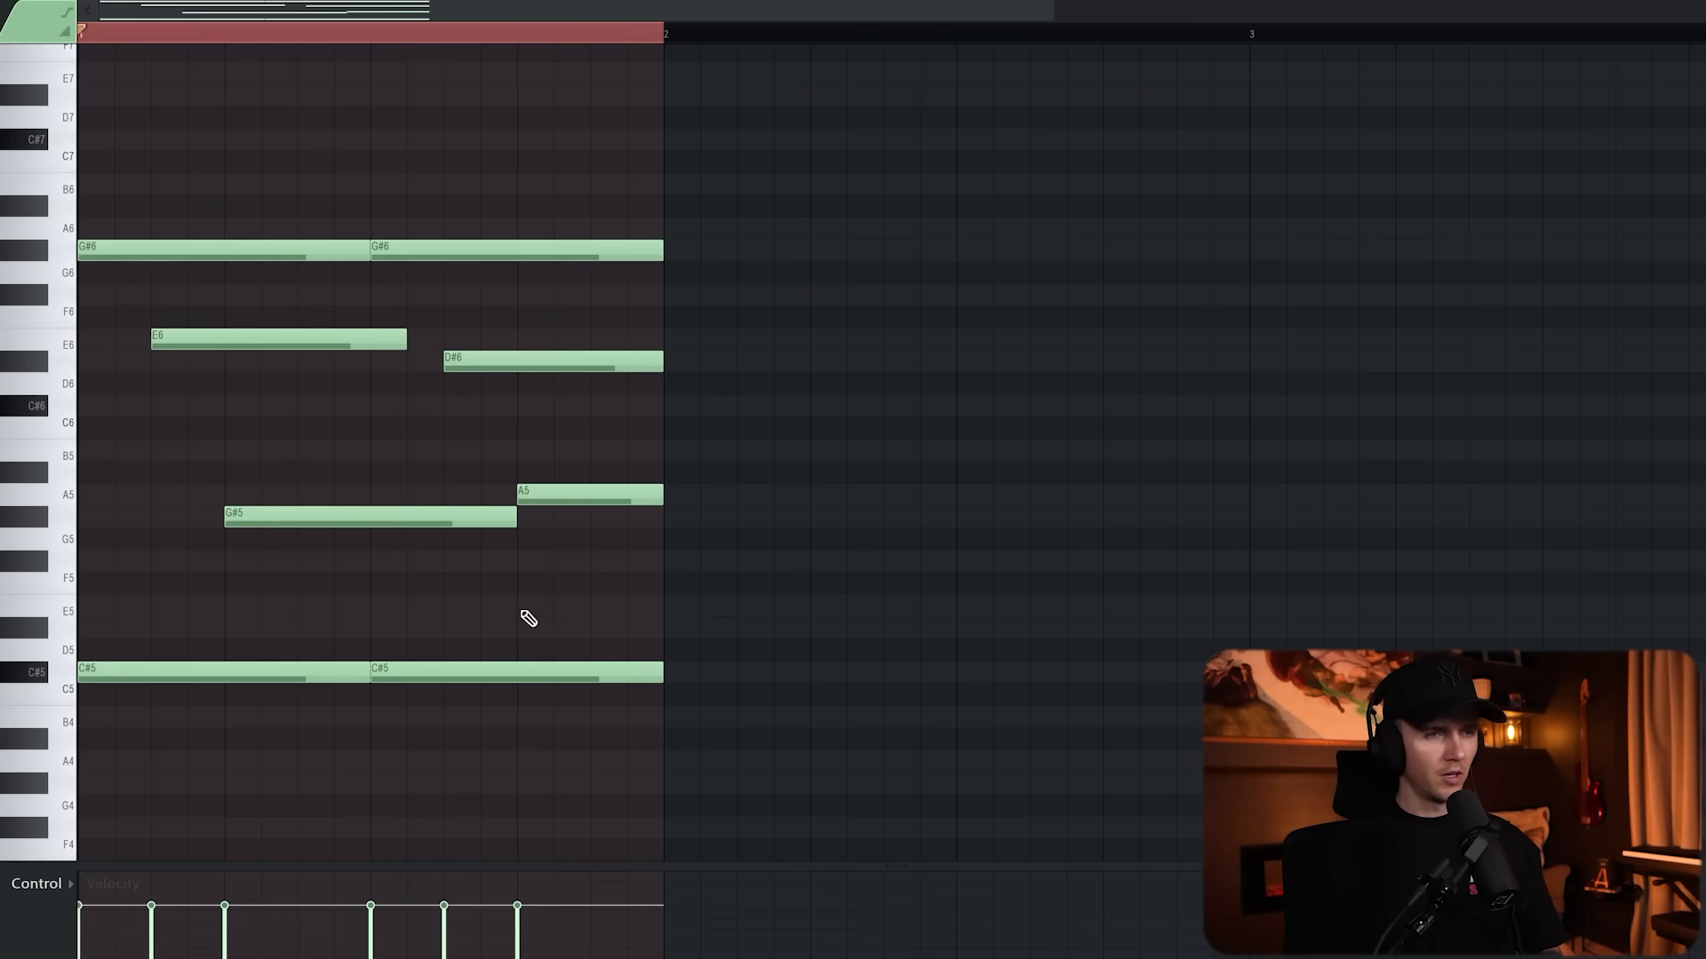
# Duplicate the one-bar chord pattern into bar 2 and clear the note selection
pyautogui.hotkey('ctrl', 'b')
pyautogui.scroll(-2, 521, 611)
pyautogui.hotkey('ctrl', 'a')
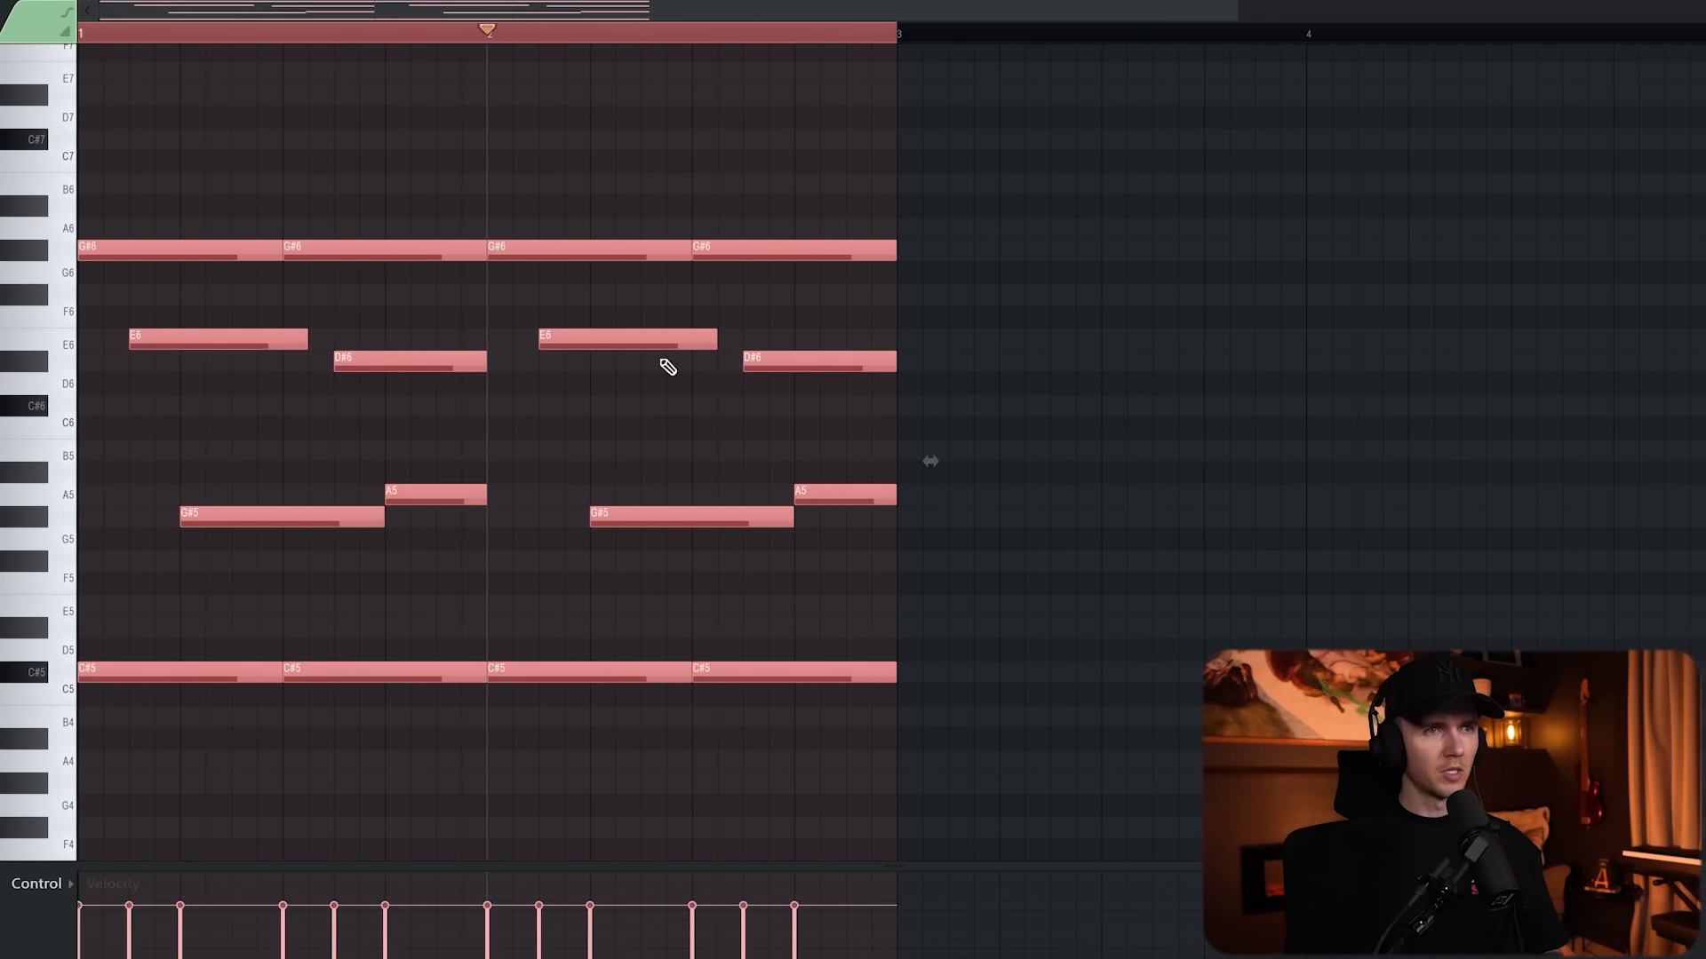
pyautogui.hotkey('ctrl', 'd')
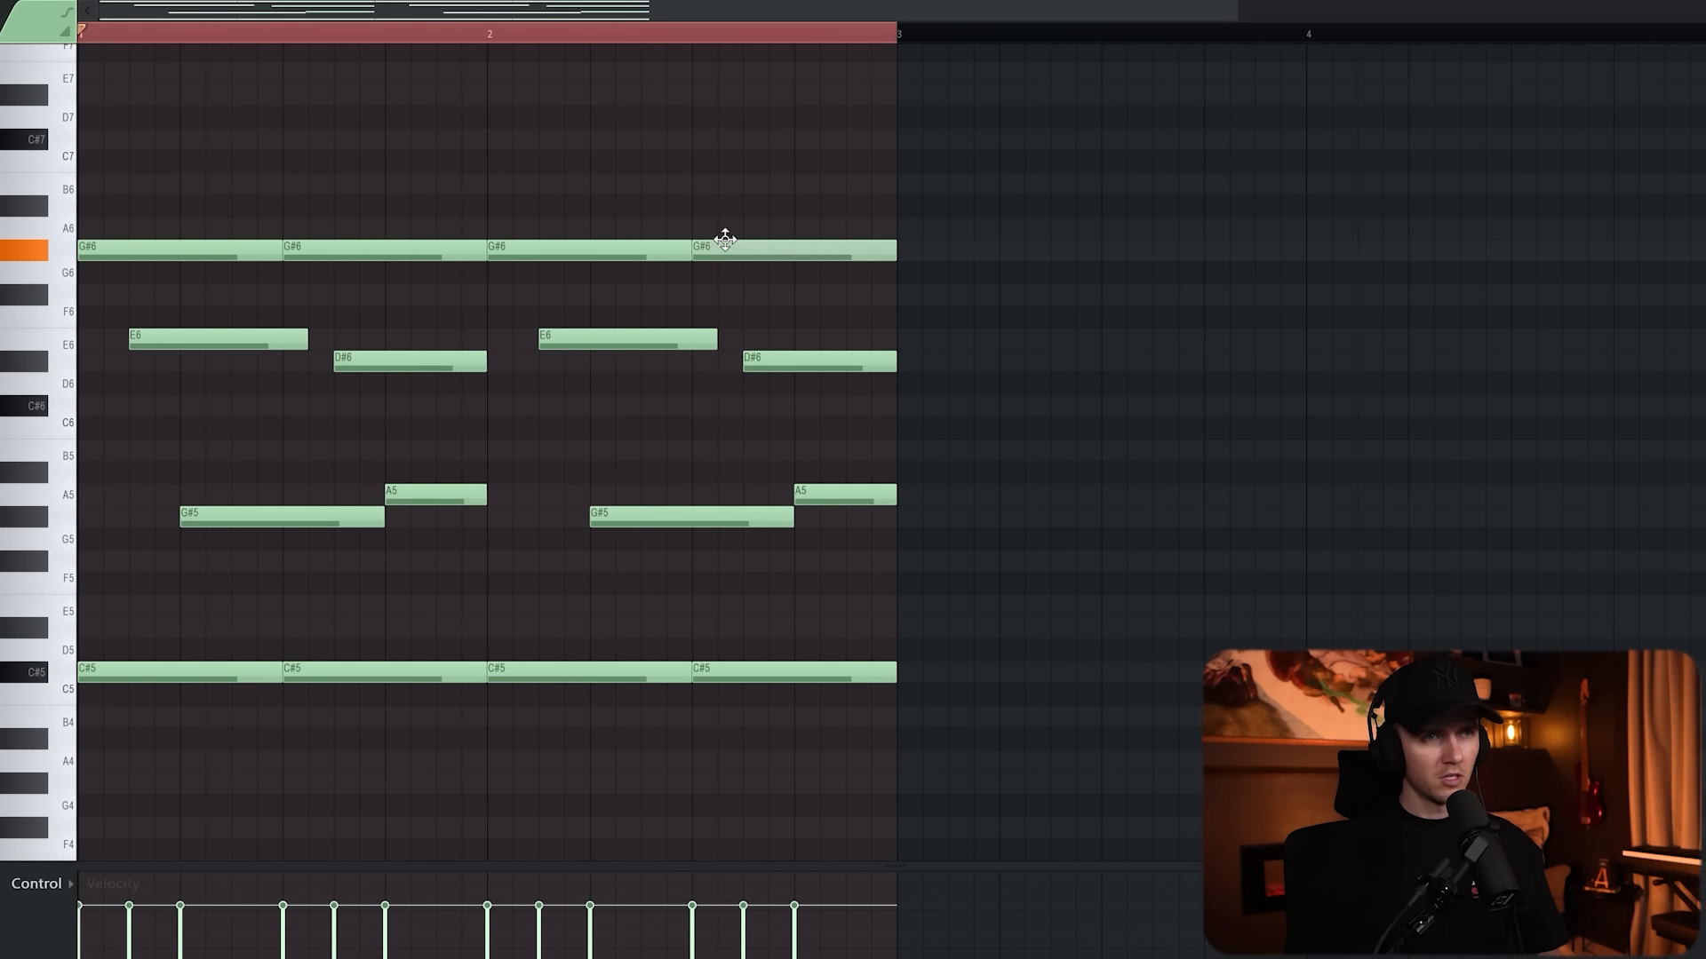
# Add a melody above the chords with C#7, D#7, E7, G#7, A7, G#7 and E7, and play it back
pyautogui.press('space')
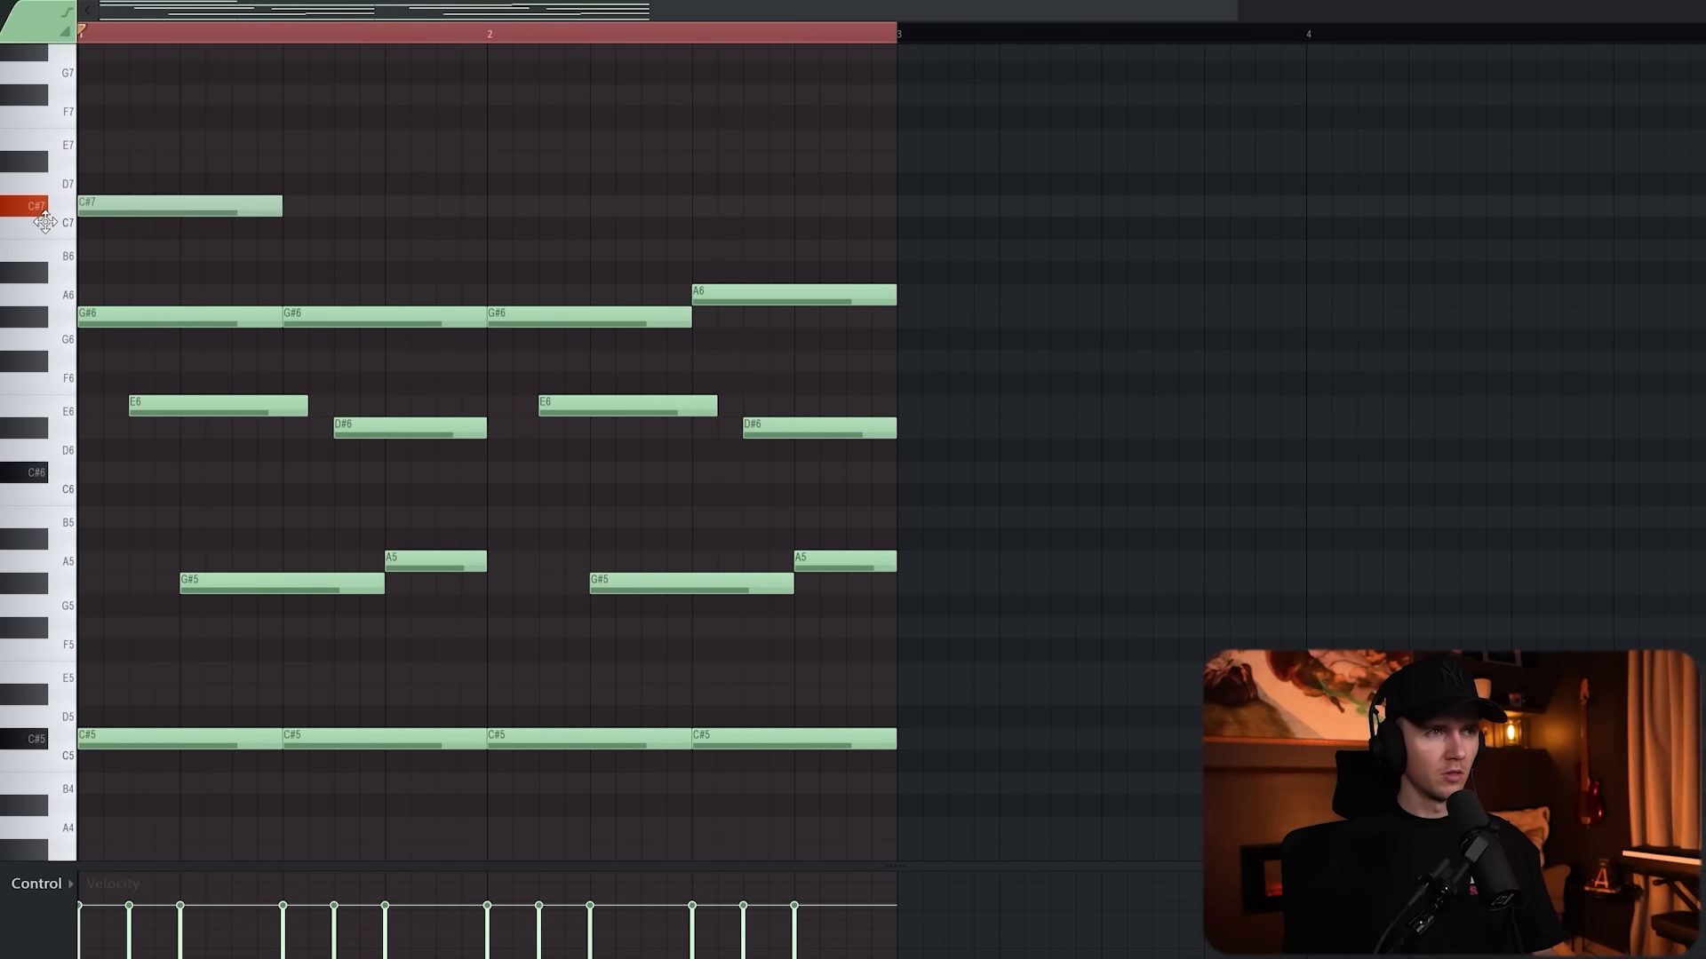
pyautogui.click(285, 159)
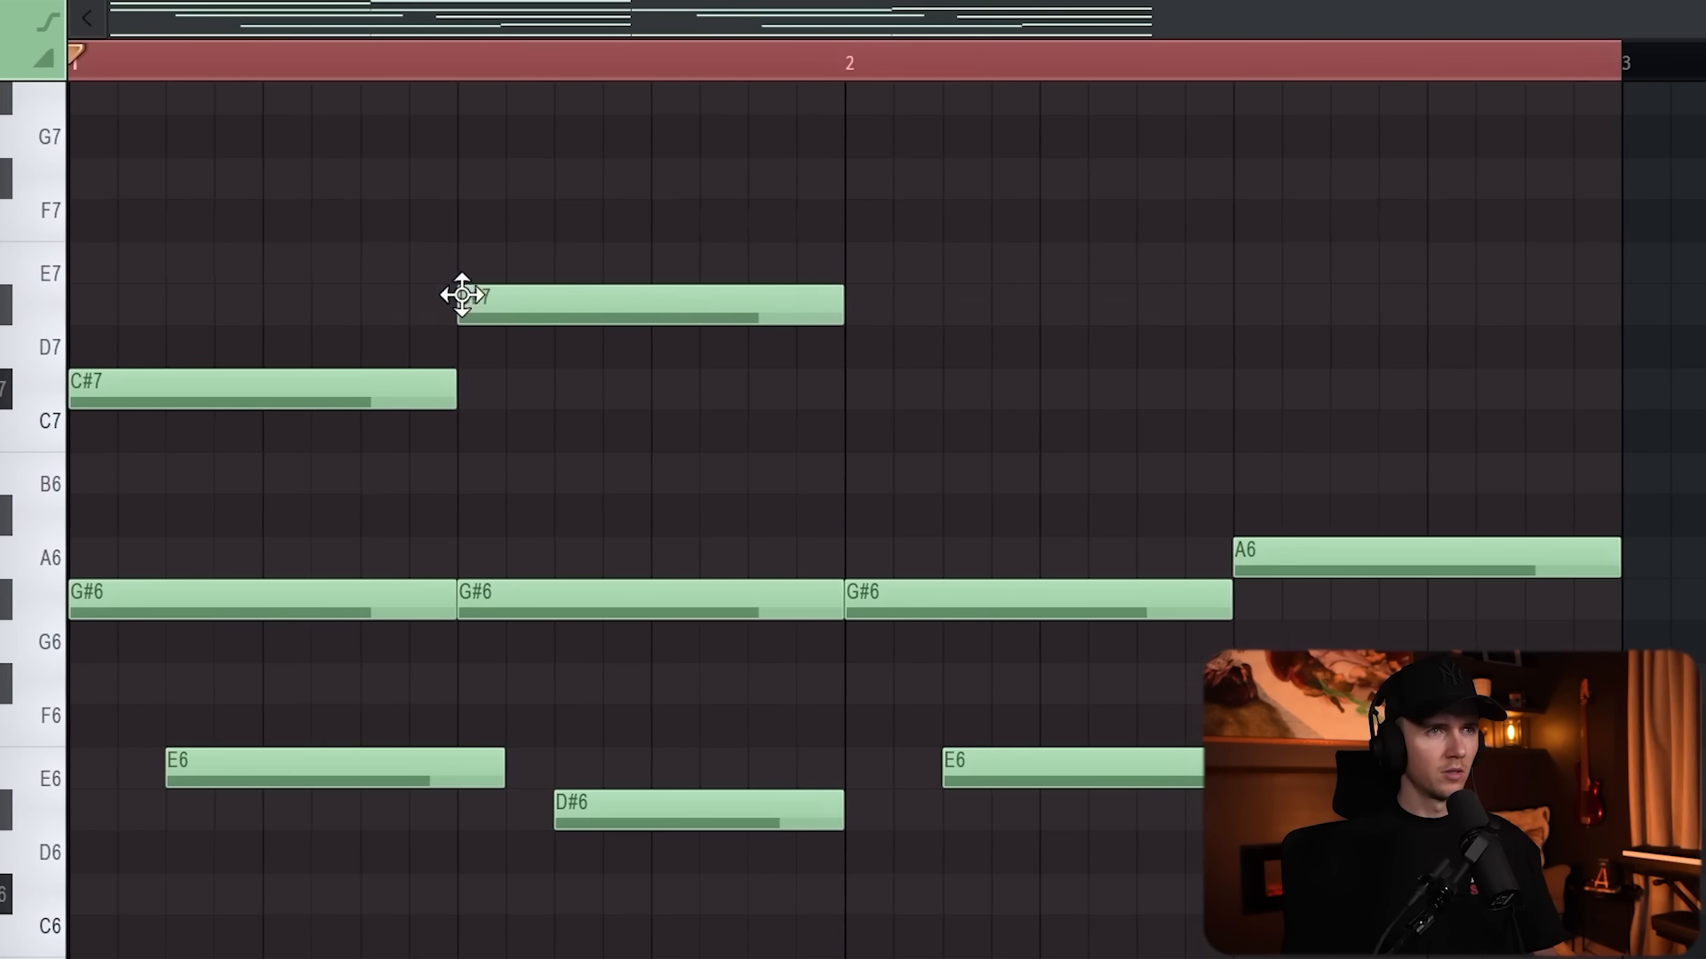
pyautogui.click(508, 145)
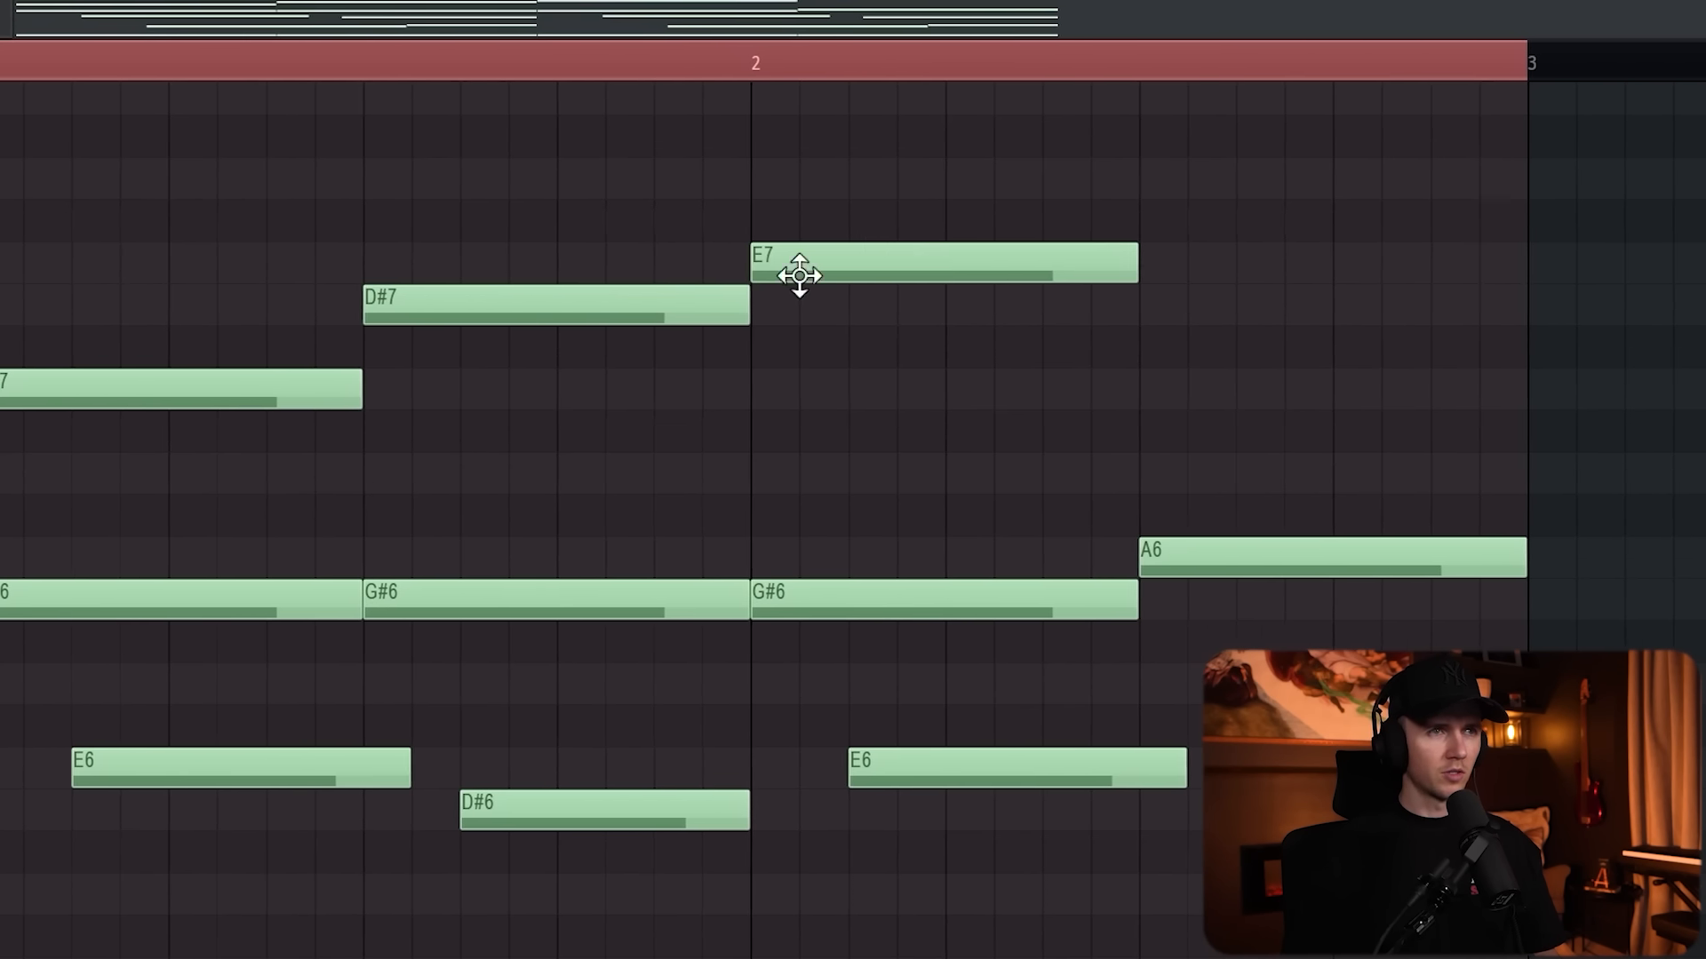
pyautogui.moveTo(1199, 282); pyautogui.dragTo(454, 398)
pyautogui.keyDown('ctrl'); pyautogui.click(454, 398); pyautogui.keyUp('ctrl')
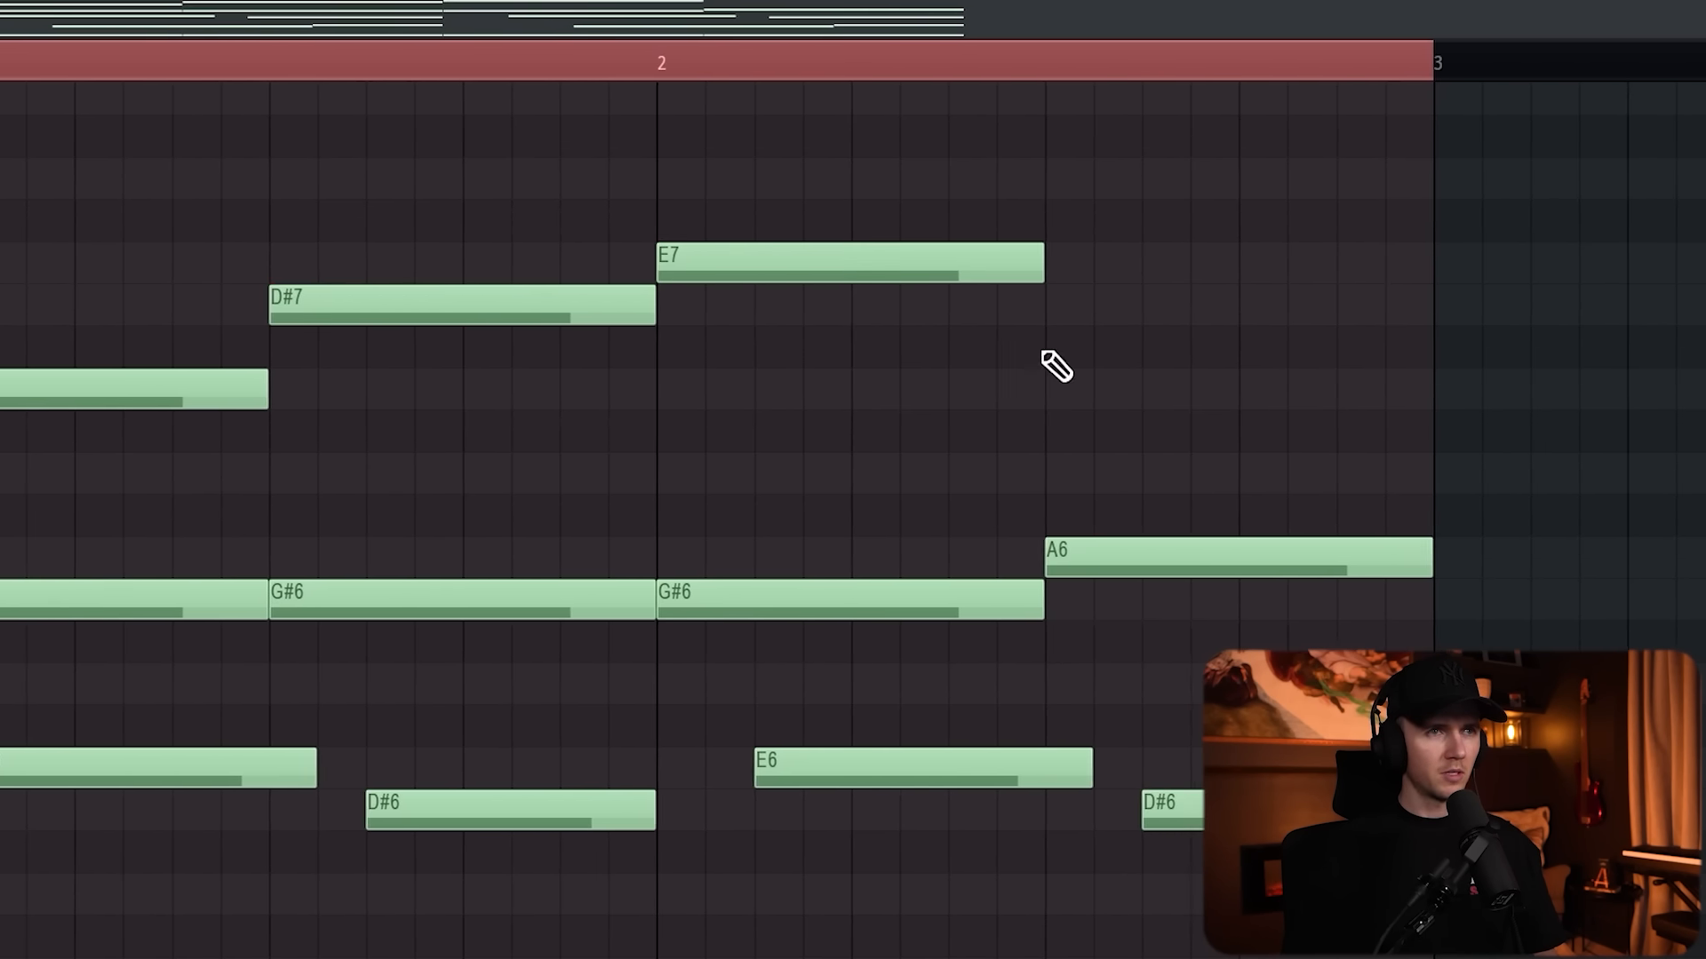
pyautogui.click(1146, 305)
pyautogui.press('space')
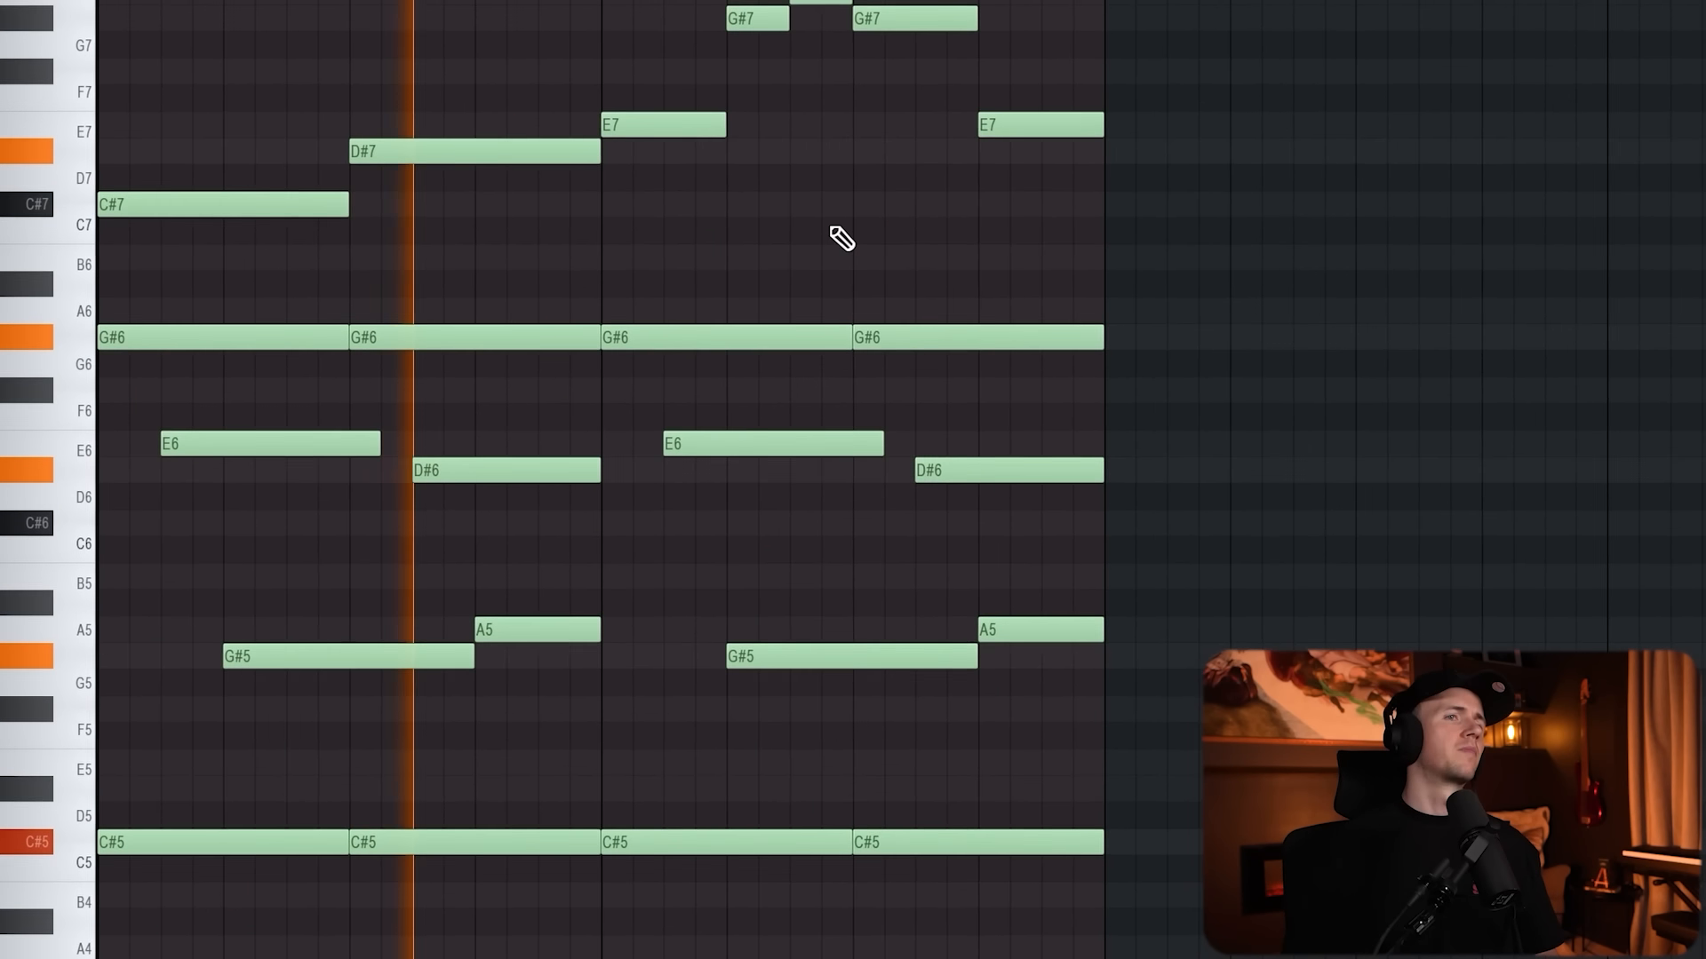
# Duplicate the two-bar pattern into bars 3 and 4, keeping the short D#7 before the final E7 only in bar 4
pyautogui.scroll(-2, 835, 240)
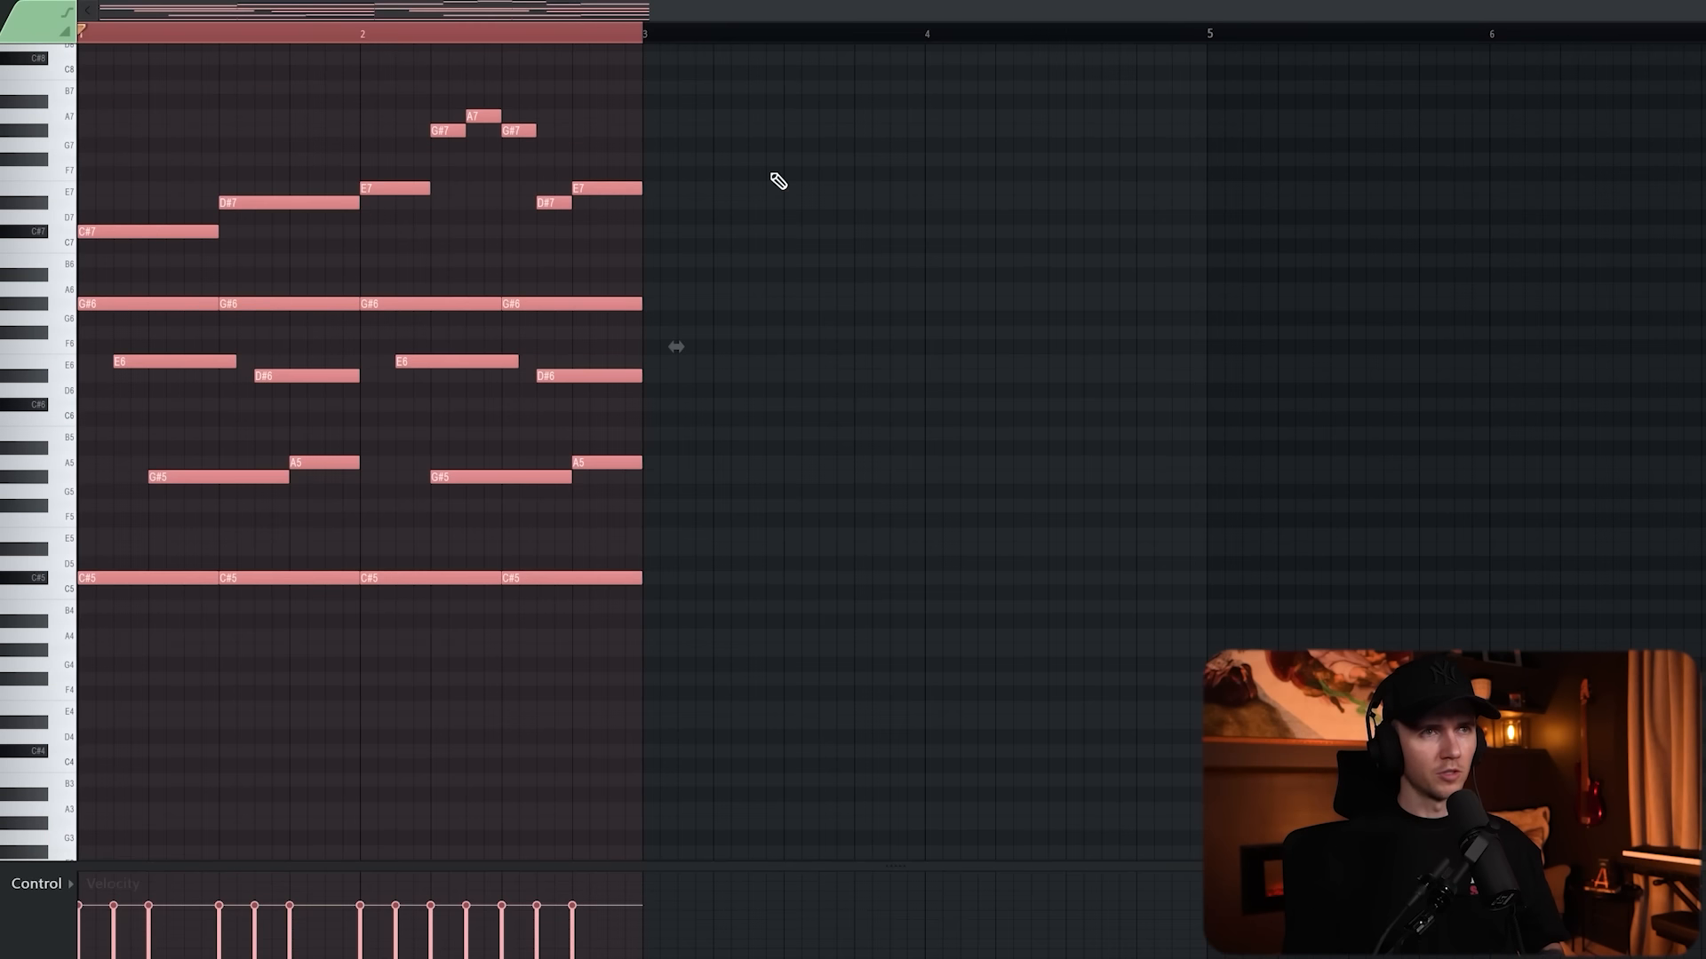
pyautogui.hotkey('ctrl', 'b')
pyautogui.click(786, 146)
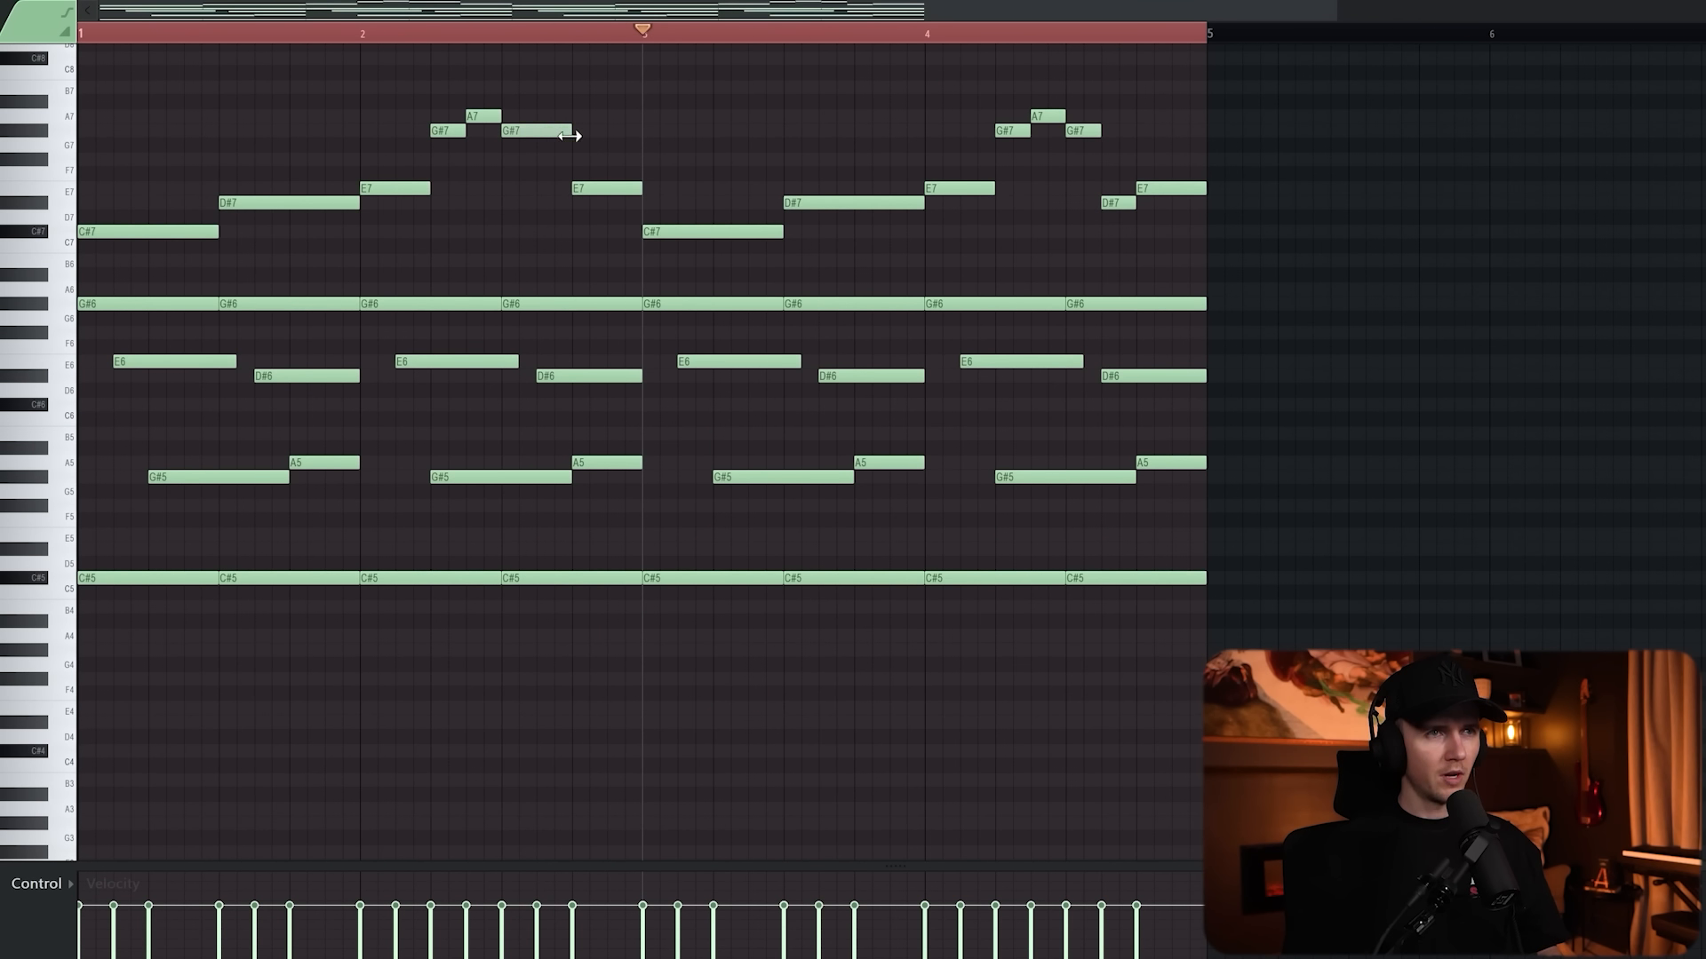
# Play back the four bars and rework the end of bar 4 with a low F#5 and A6 falling to G#6
pyautogui.click(444, 38)
pyautogui.press('space')
pyautogui.scroll(-1, 724, 135)
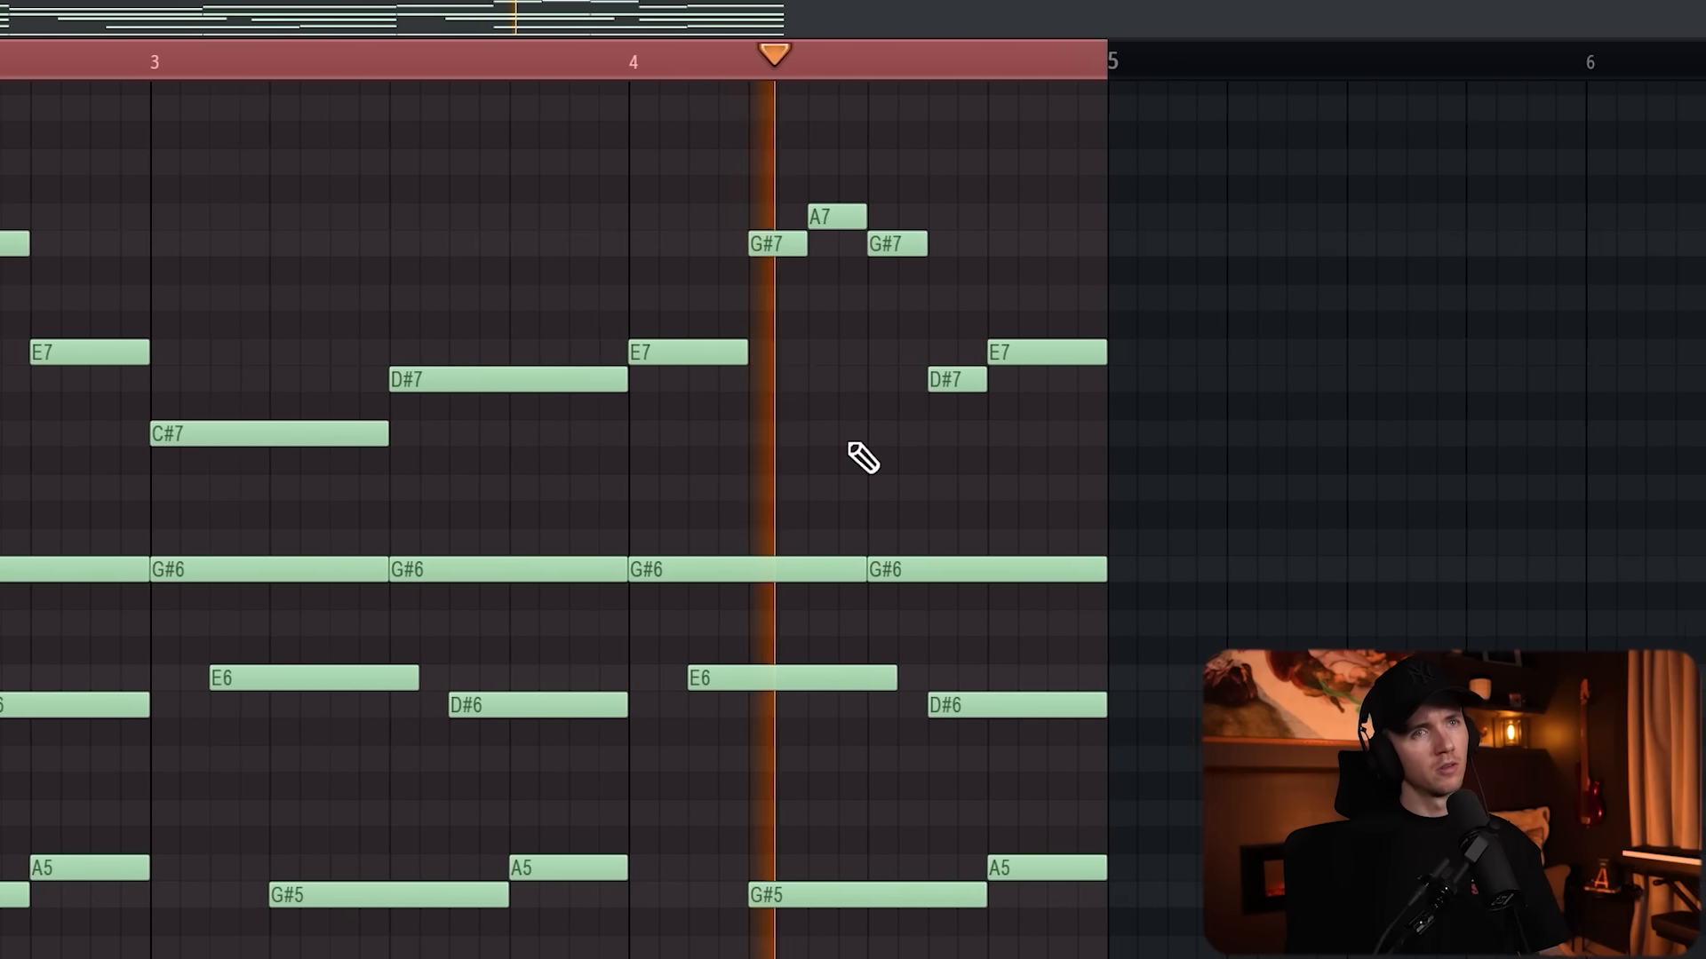
pyautogui.press('space')
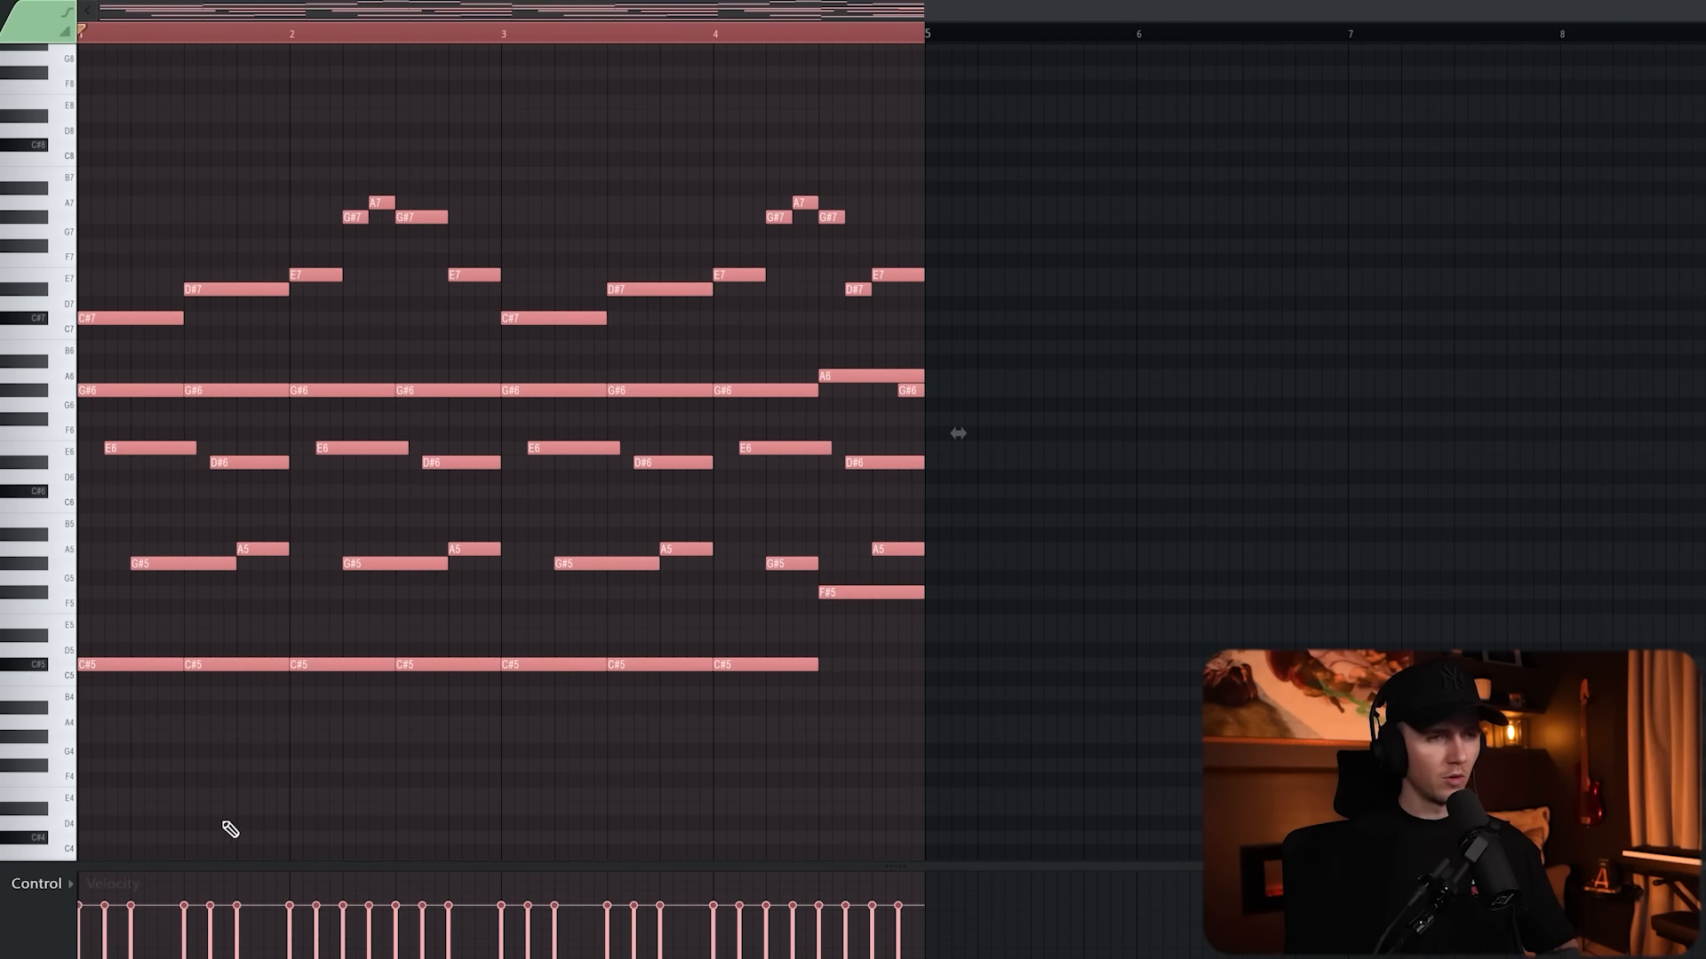
# Nudge individual chord and melody notes slightly off the grid for a looser, humanized timing
pyautogui.keyDown('ctrl'); pyautogui.click(227, 833); pyautogui.keyUp('ctrl')
pyautogui.scroll(5, 97, 524)
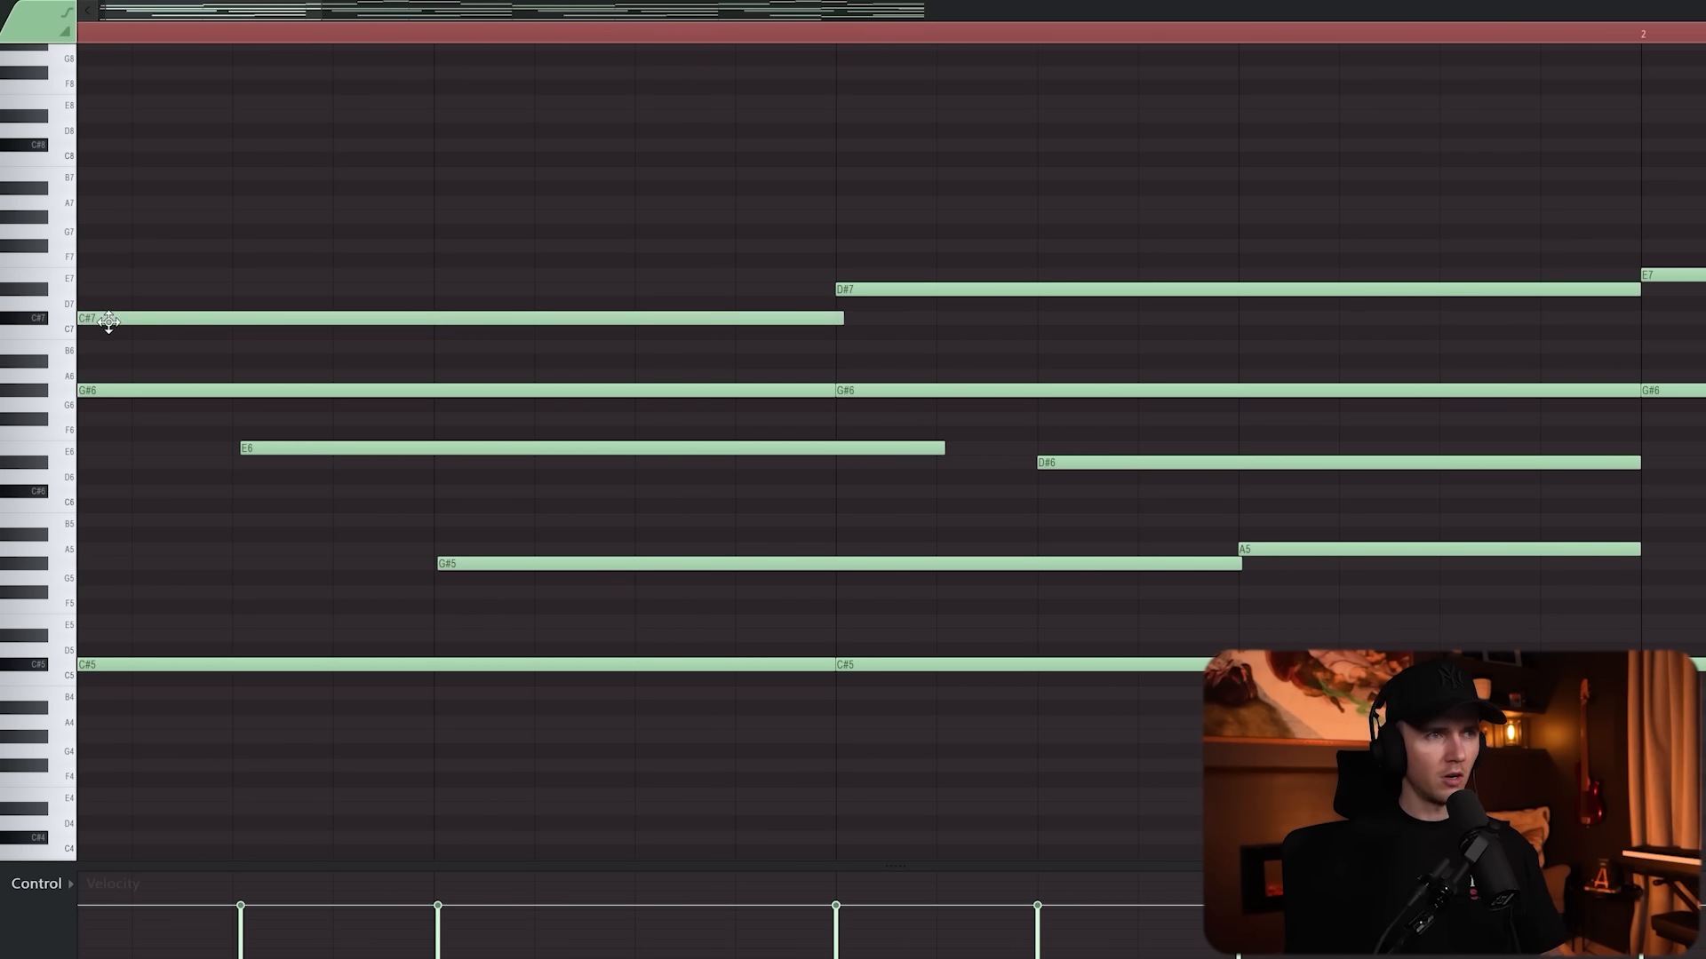
pyautogui.click(1365, 390)
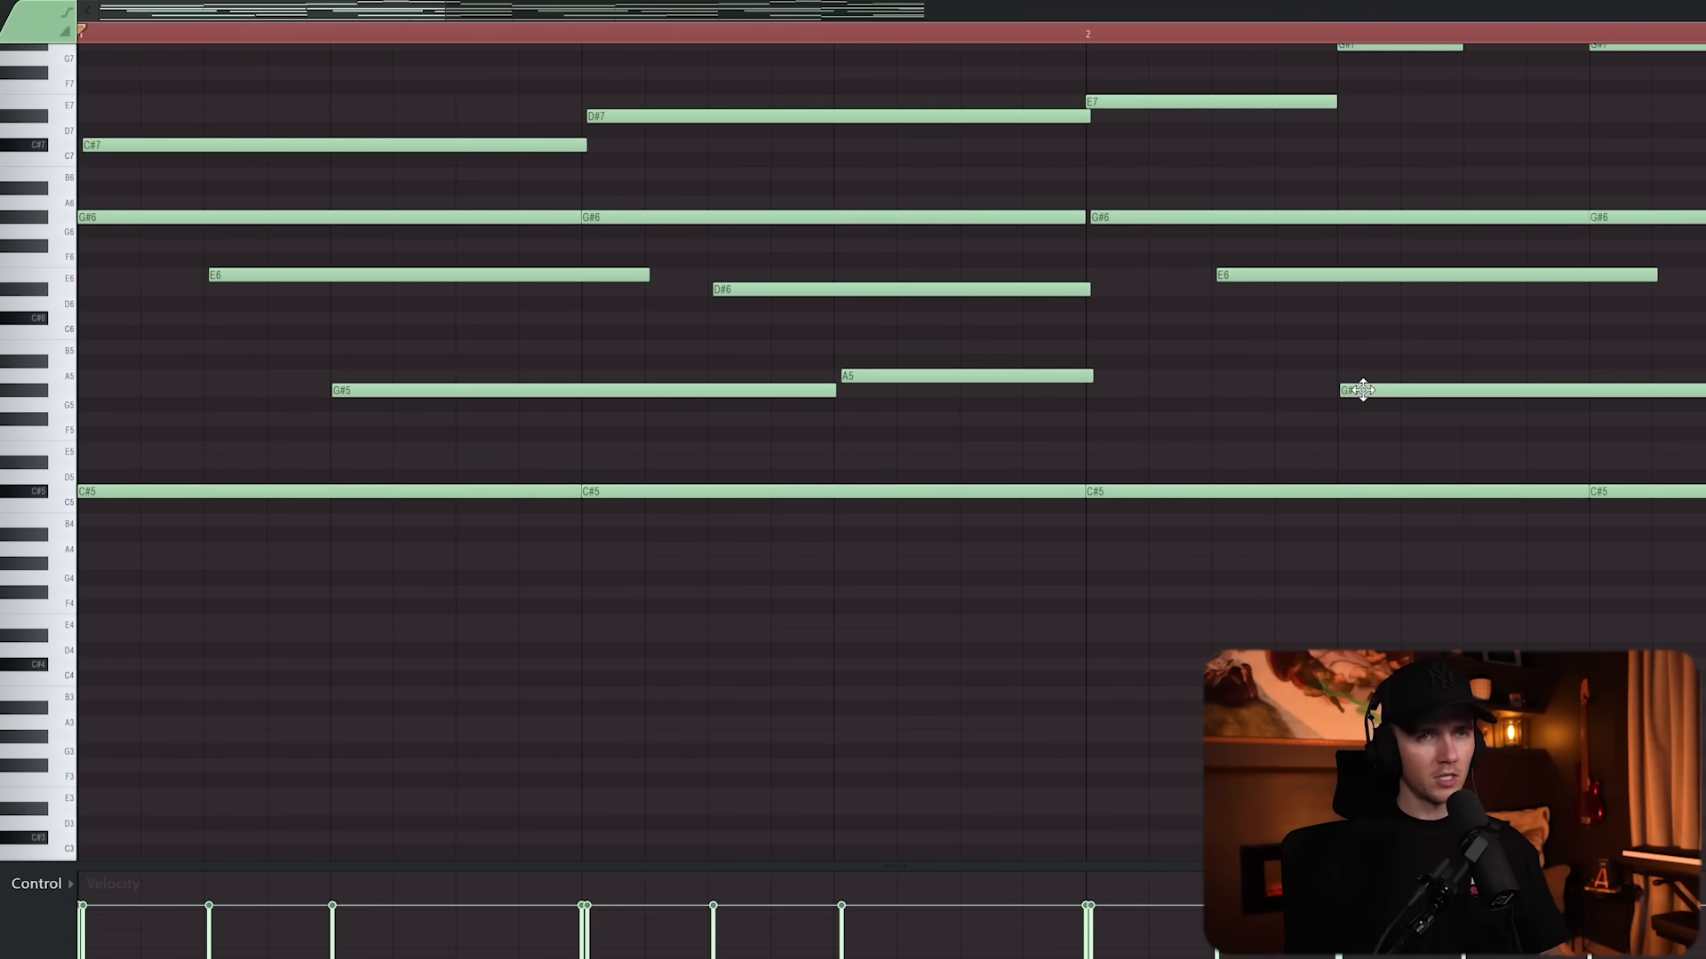
pyautogui.scroll(3, 1120, 449)
pyautogui.scroll(-1, 1120, 281)
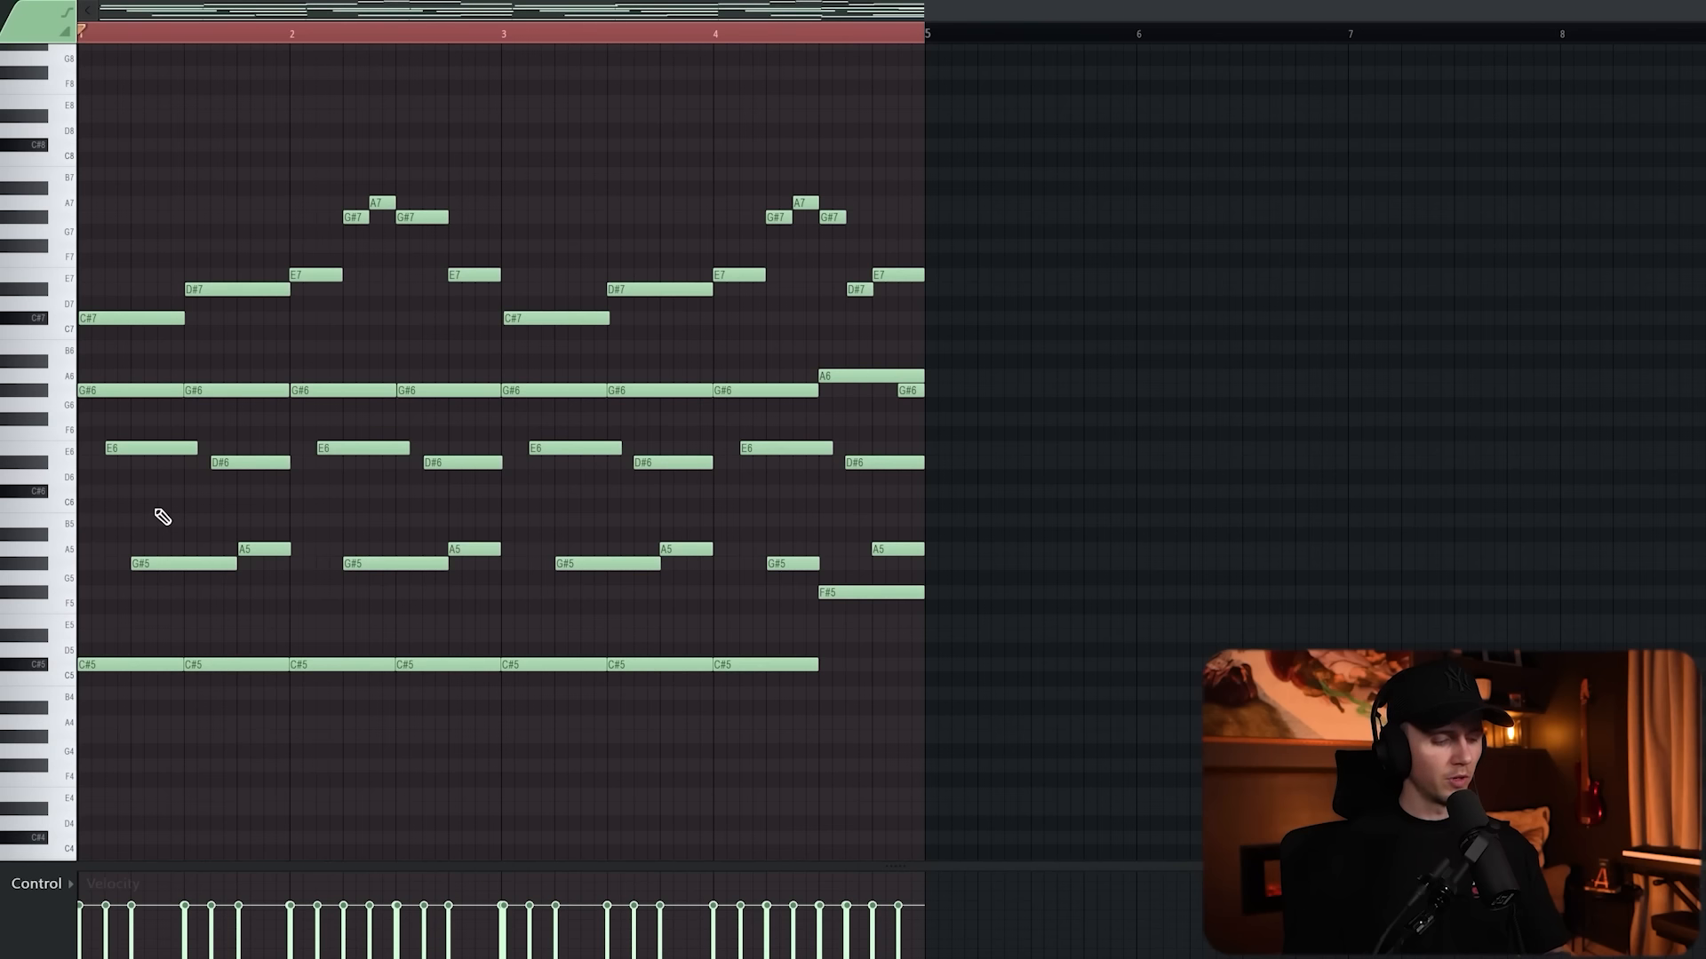
# Randomize the velocities of all notes by a small amount, and transpose the whole pattern down one octave
pyautogui.hotkey('ctrl', 'a')
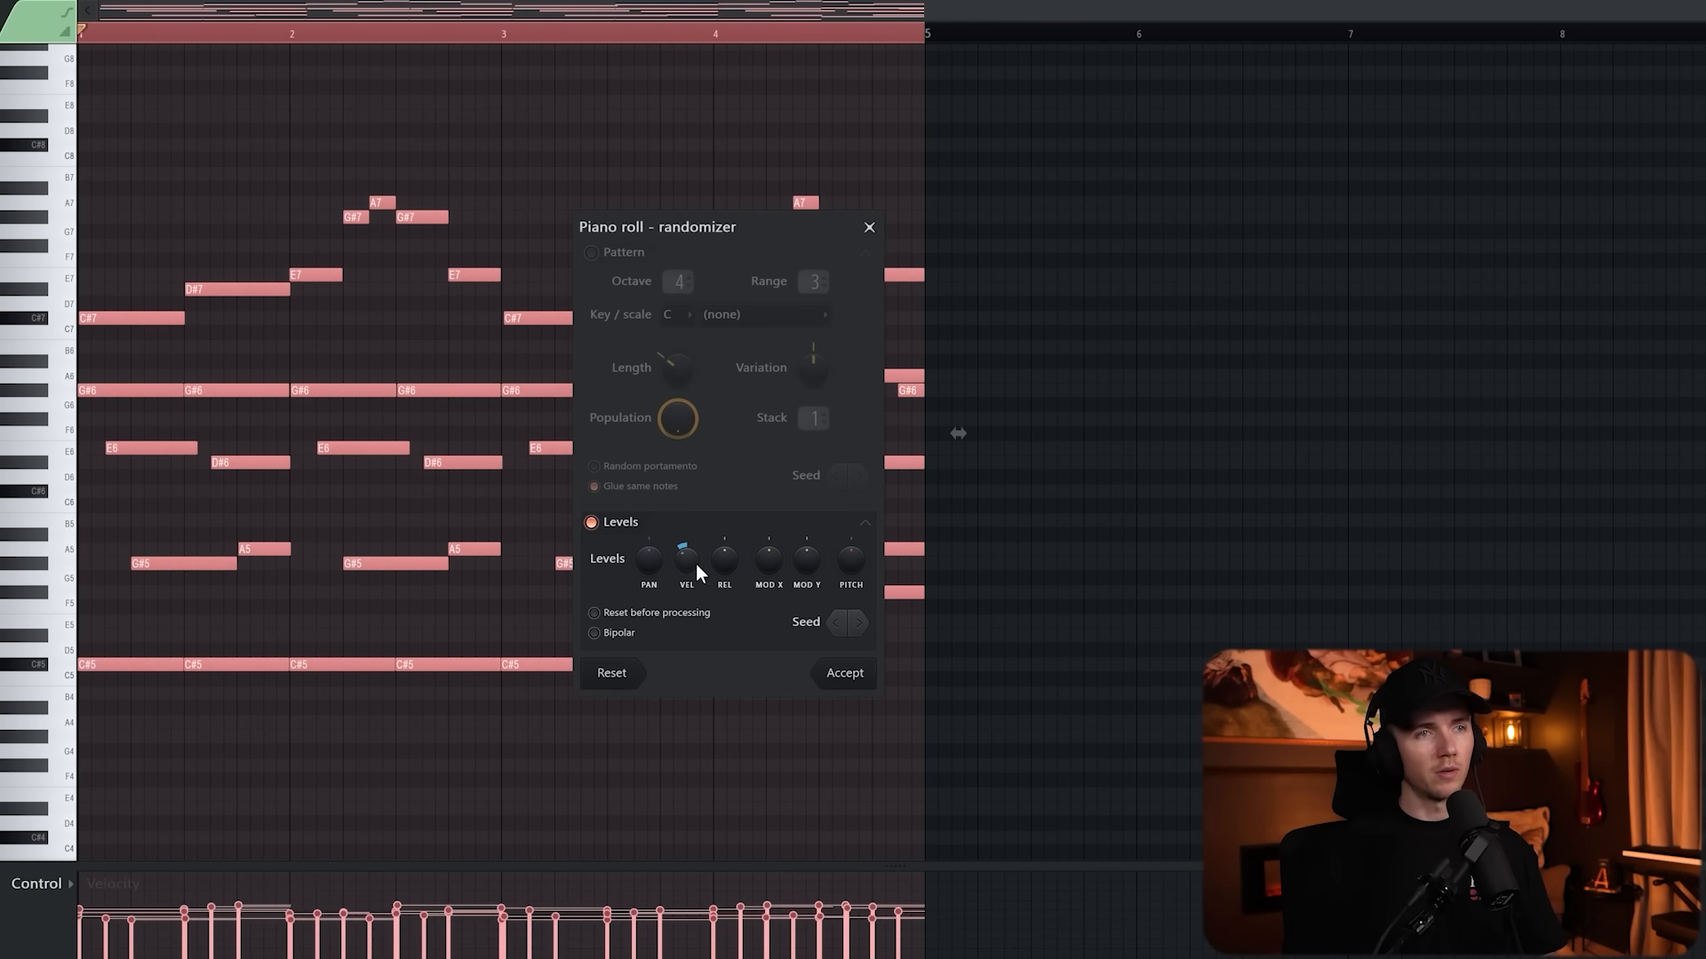
pyautogui.press('space')
pyautogui.moveTo(696, 563); pyautogui.dragTo(696, 585)
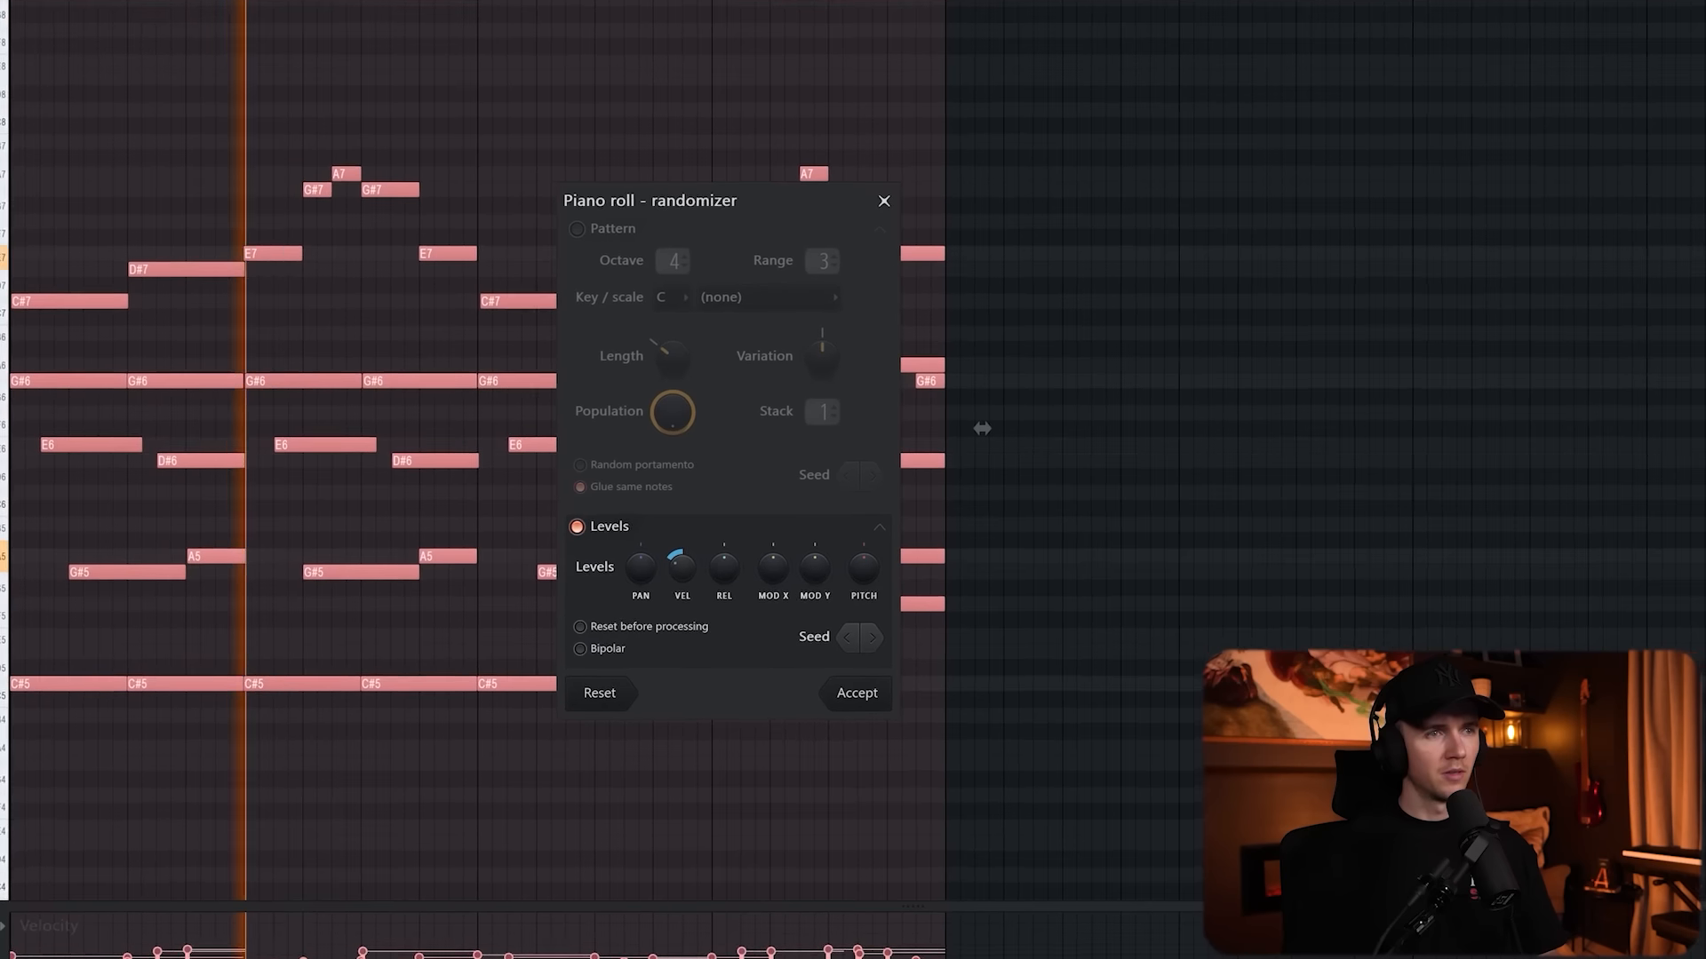
pyautogui.click(858, 692)
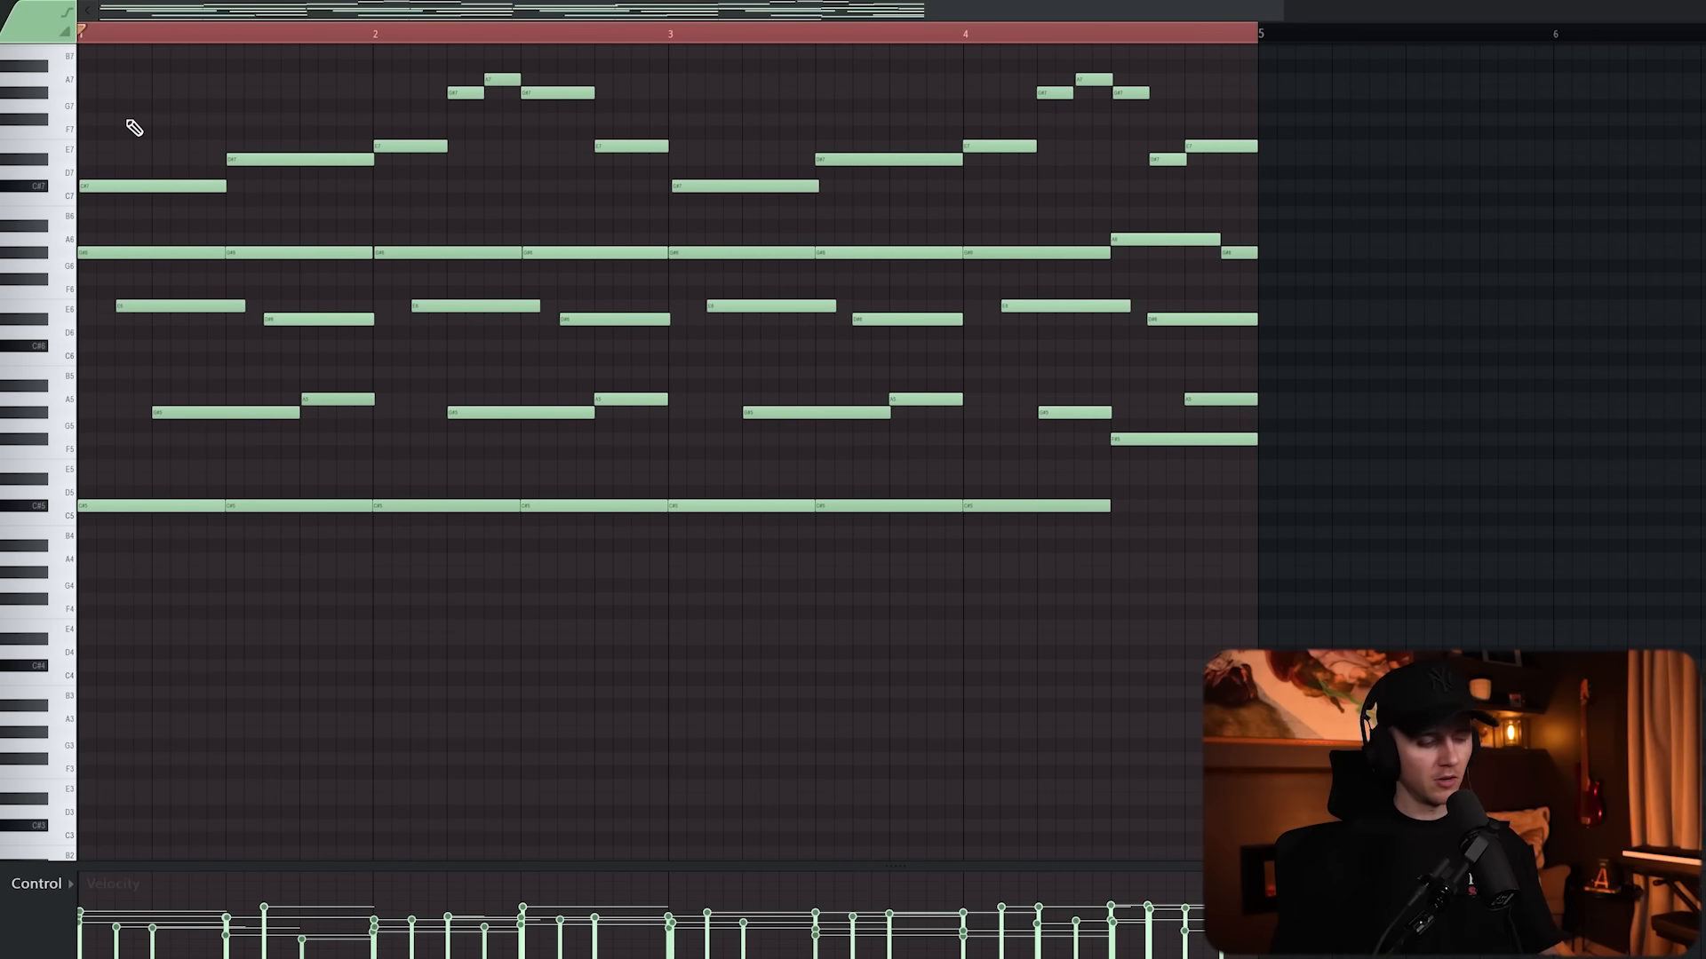
pyautogui.hotkey('ctrl', 'Down')
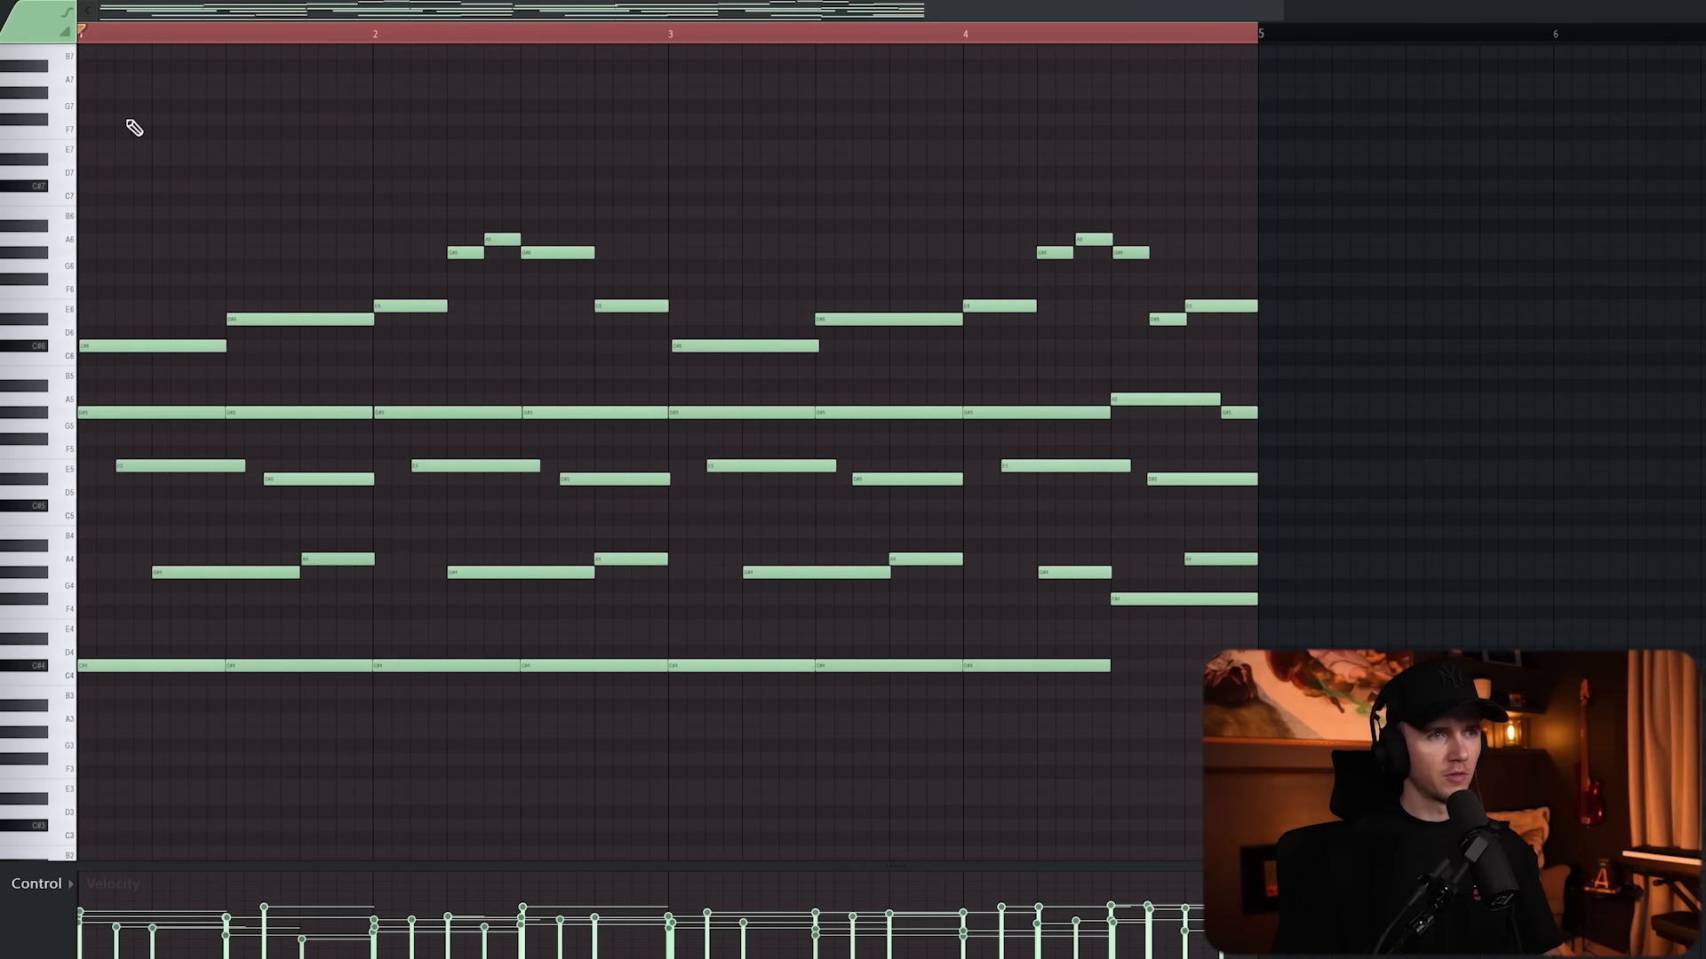
pyautogui.press('space')
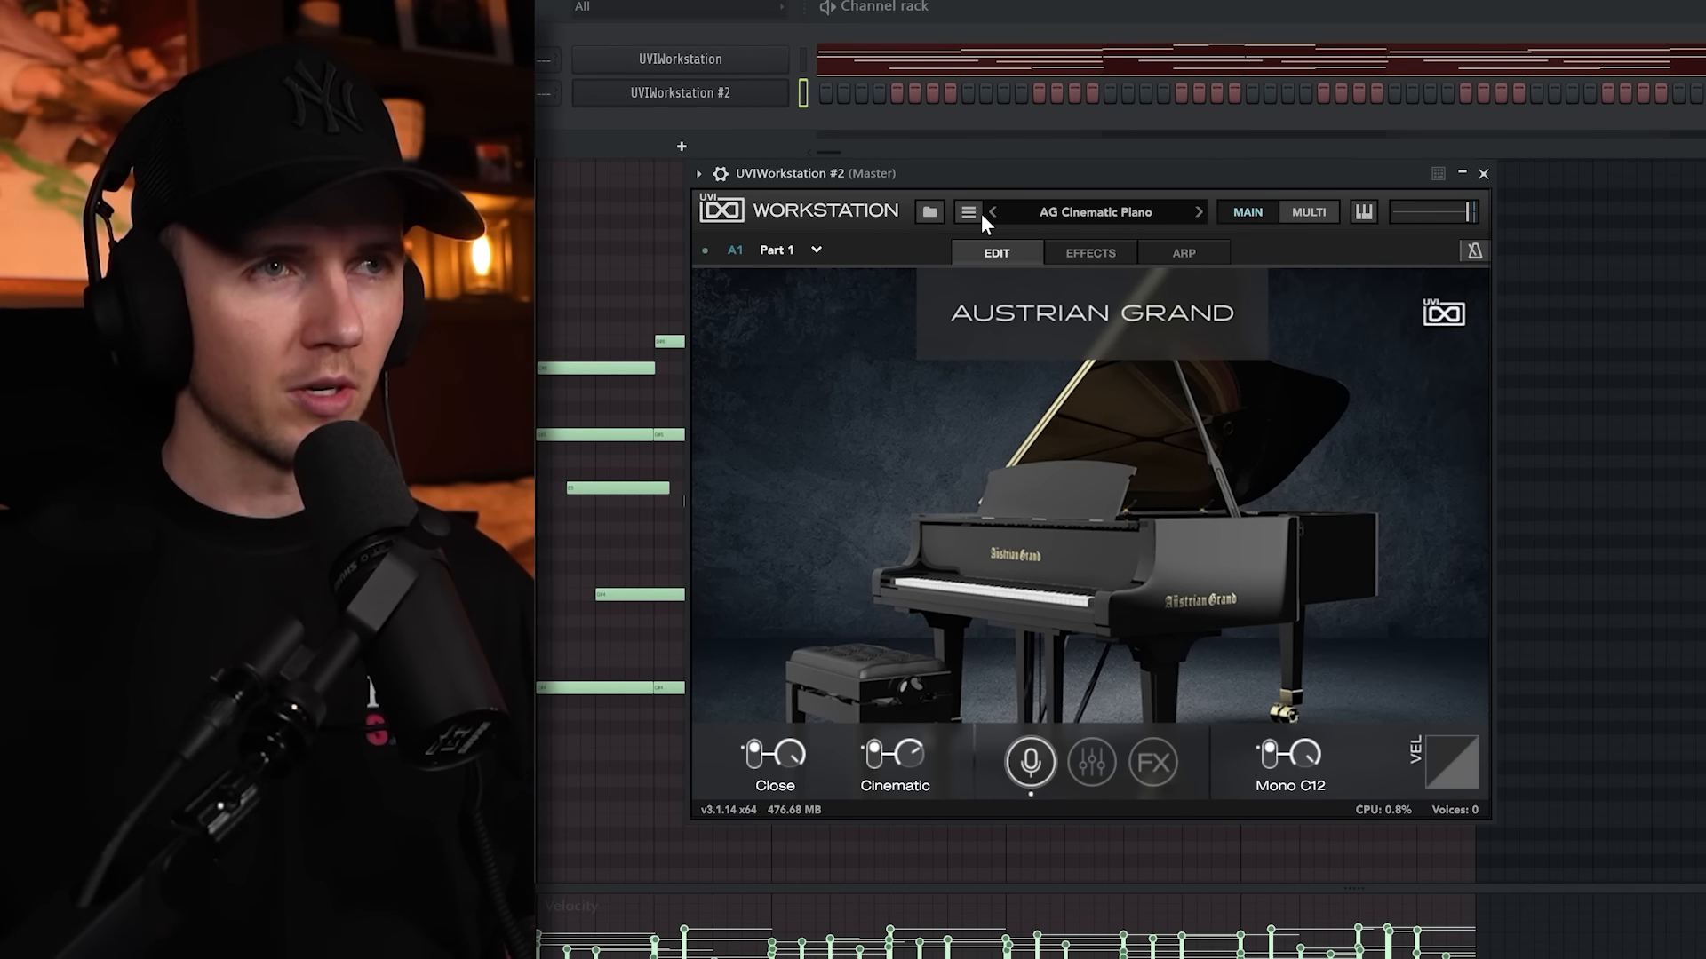
# Browse the soundbanks of the second UVI Workstation, including Falcon Preset Tour, and load the Water Pluck preset as a layer
pyautogui.click(929, 212)
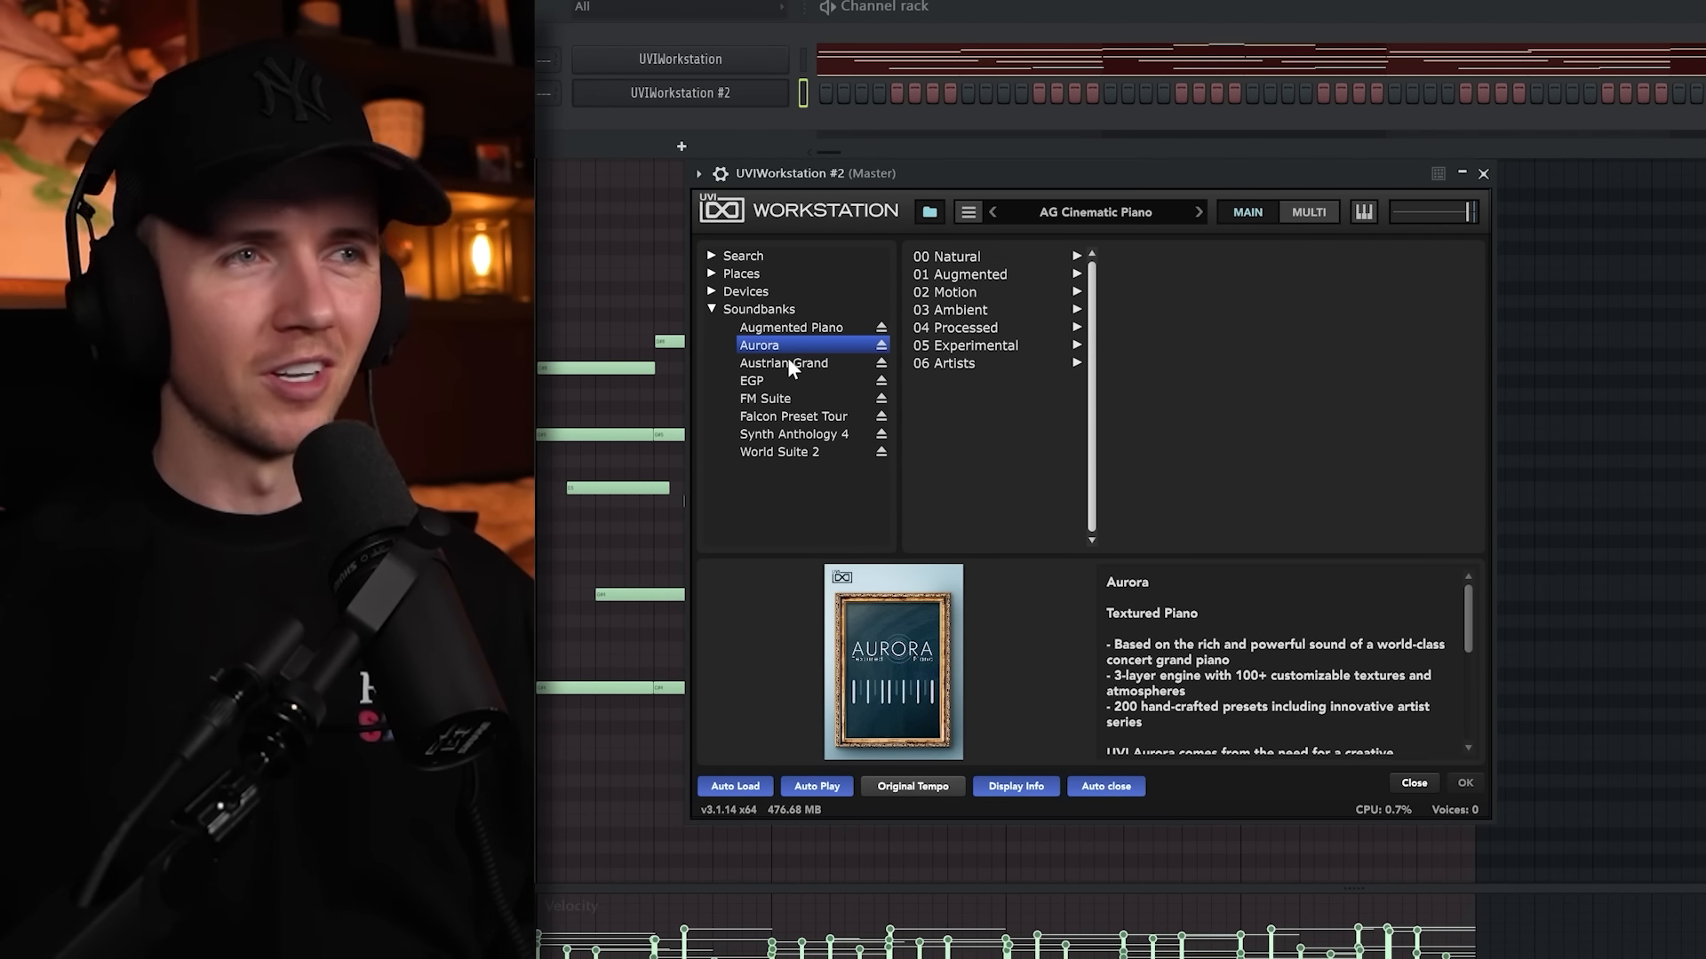
pyautogui.click(787, 361)
pyautogui.click(787, 382)
pyautogui.click(786, 399)
pyautogui.click(797, 416)
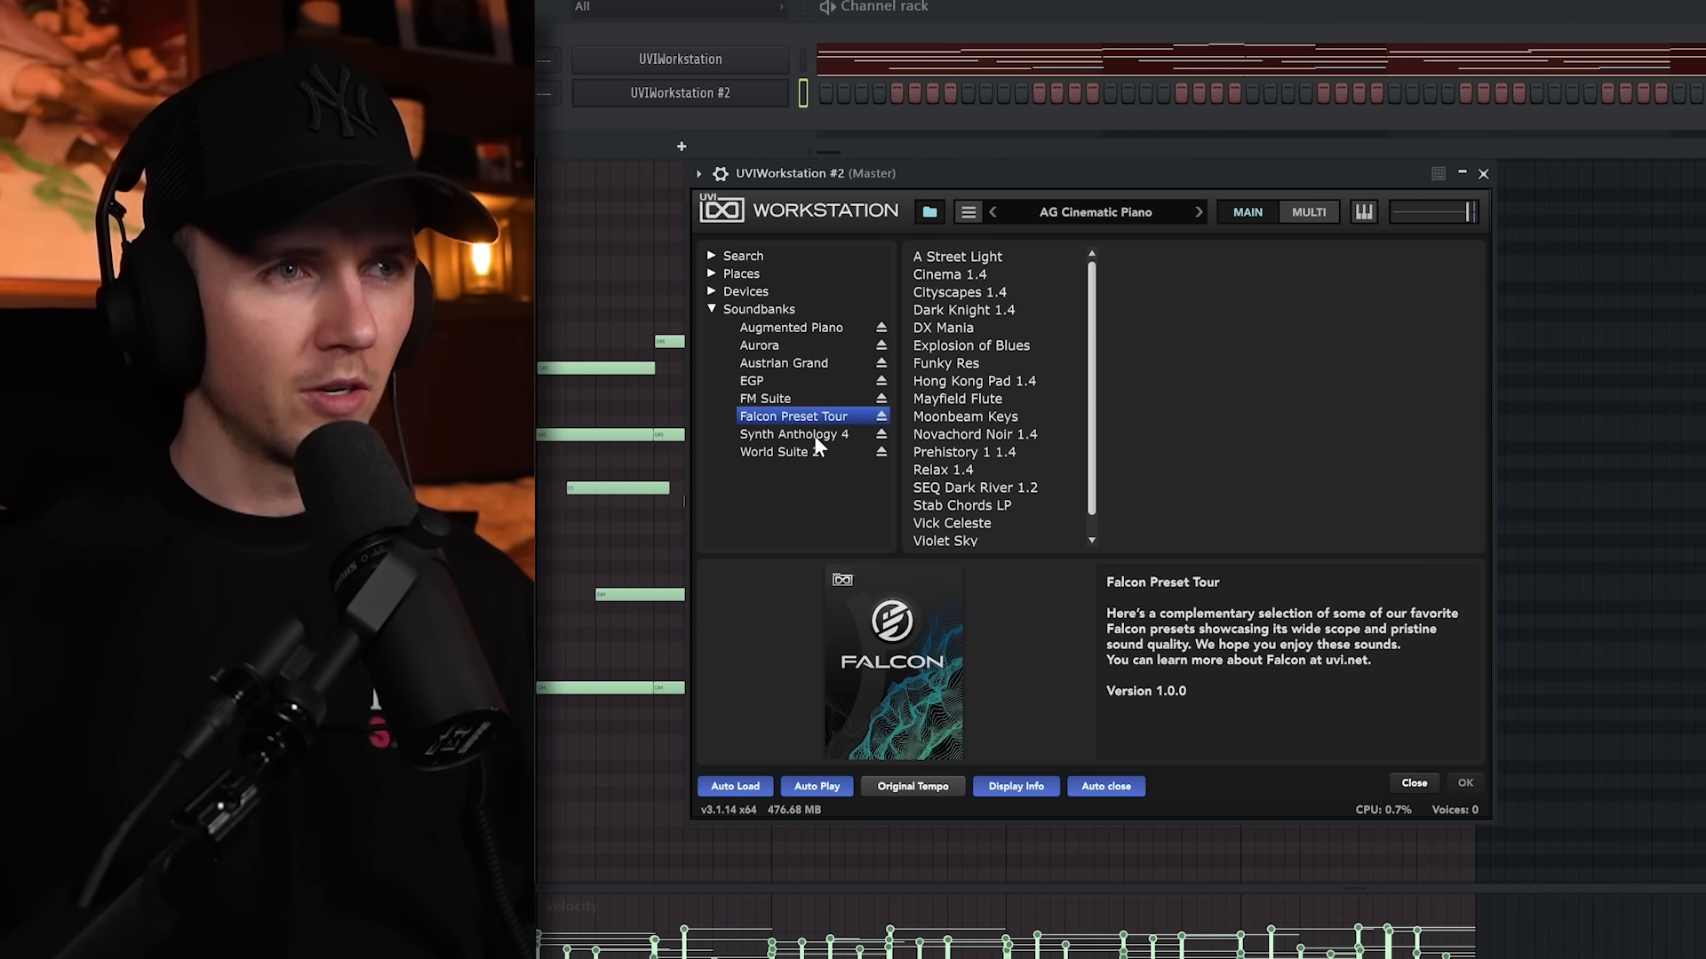
pyautogui.click(814, 435)
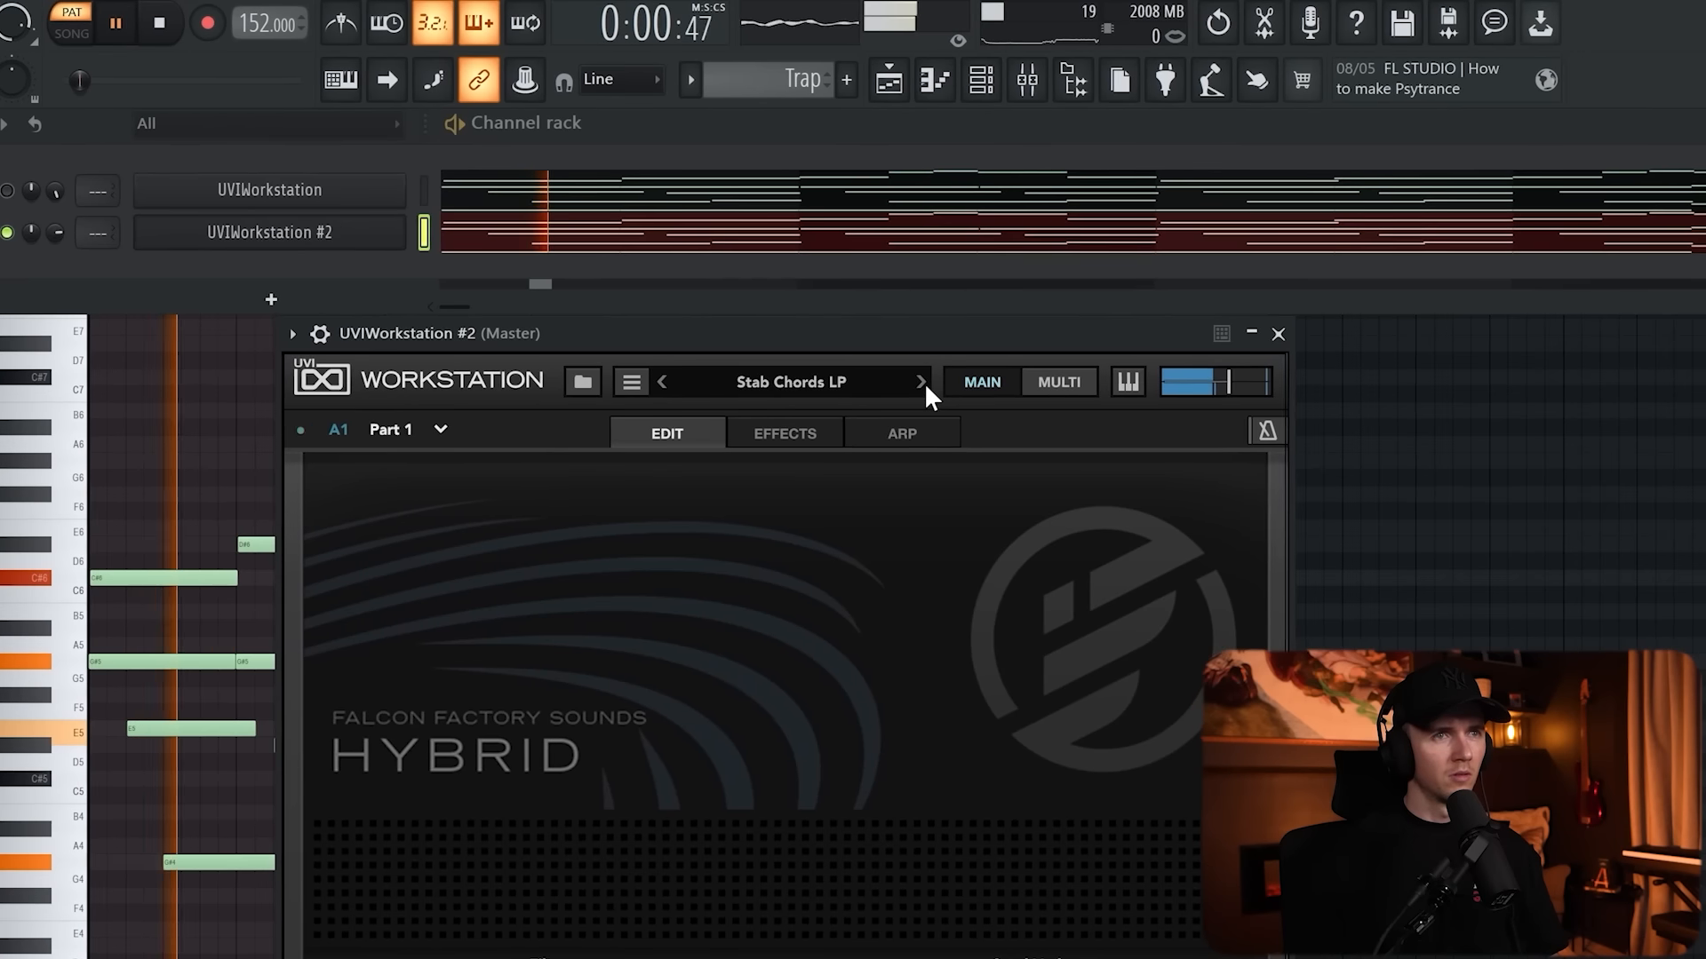
pyautogui.click(924, 382)
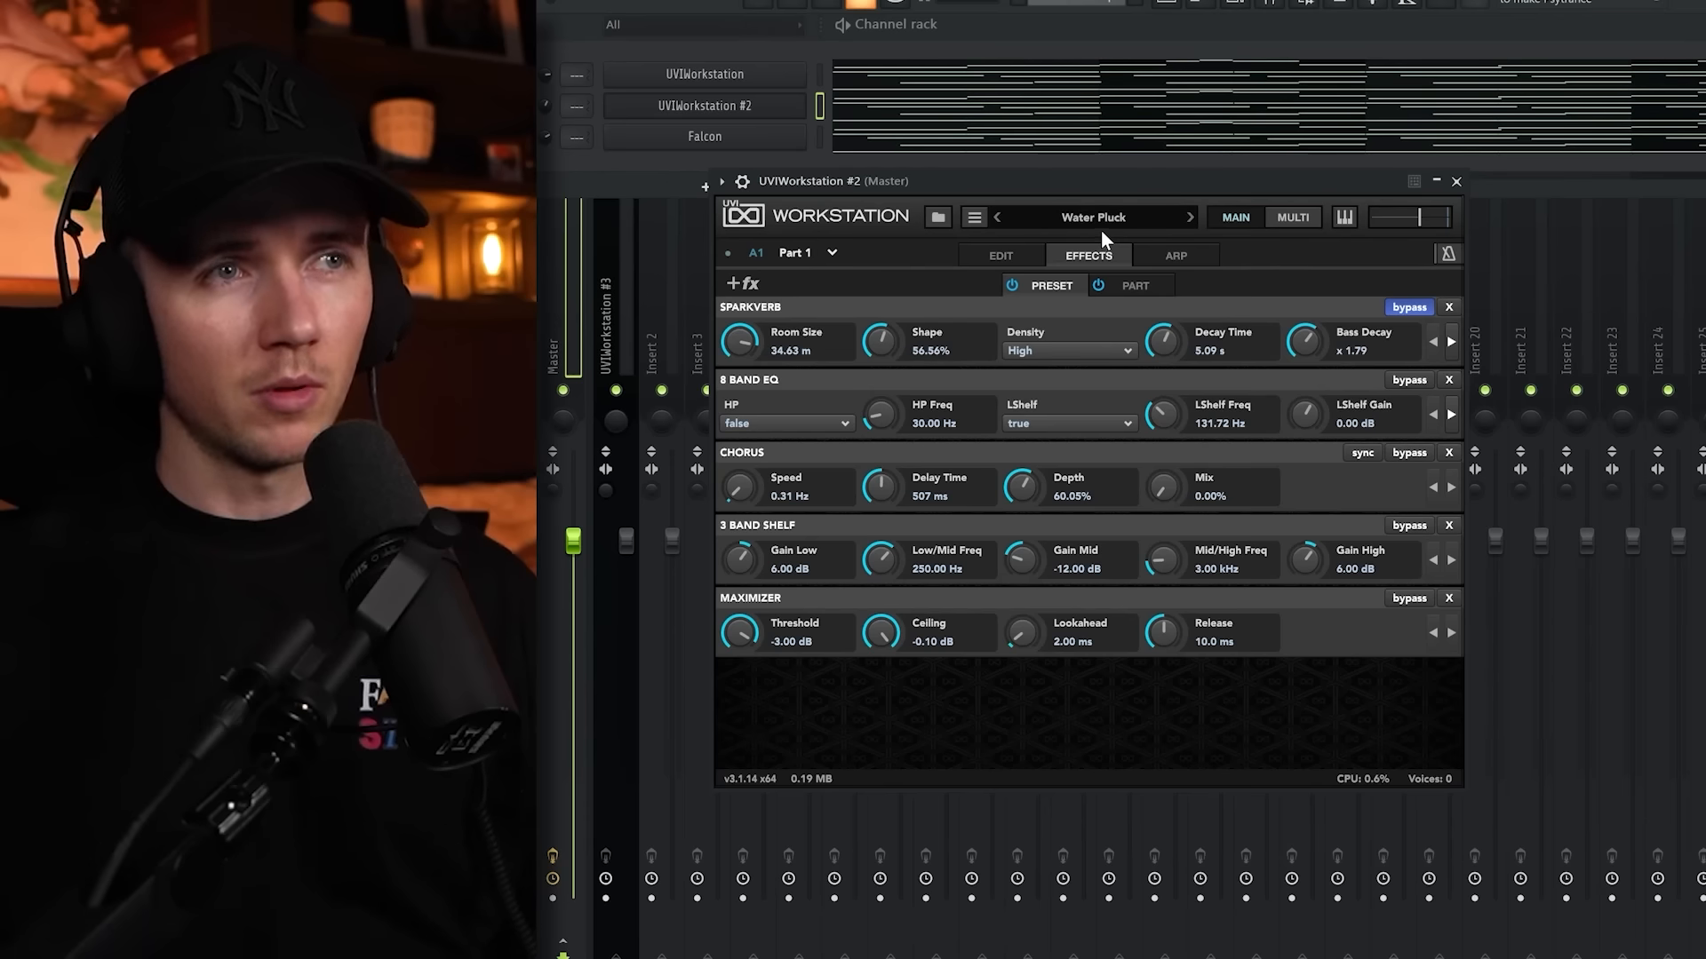
pyautogui.press('space')
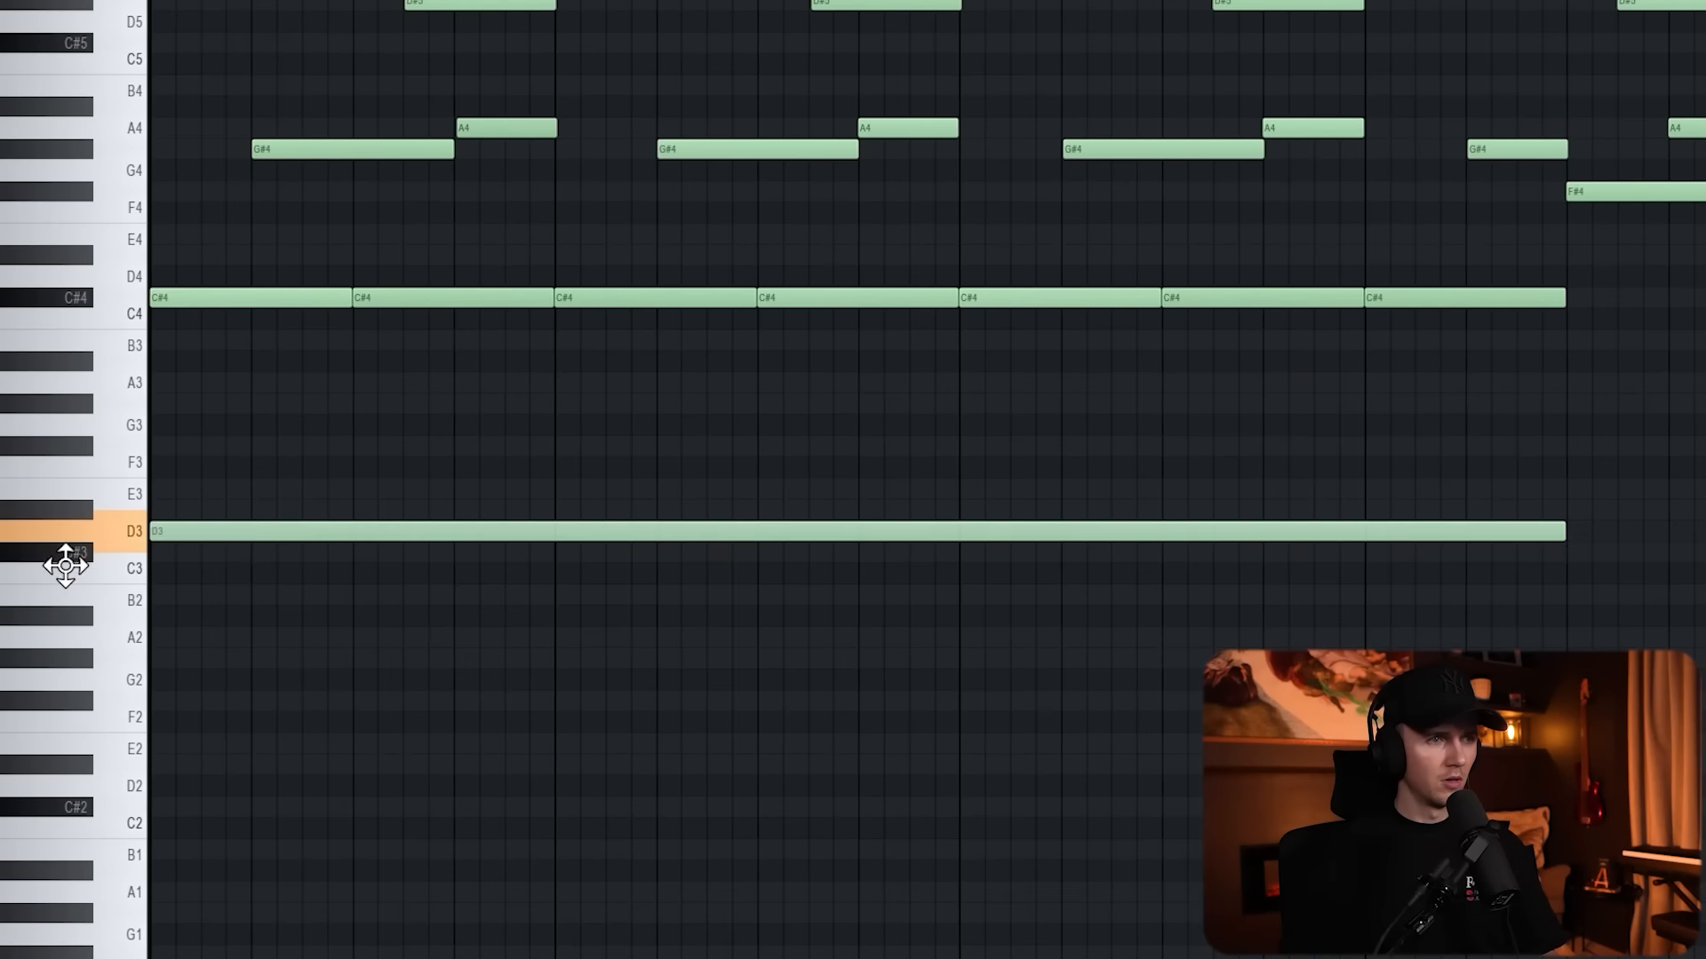
# Build a bass part with a long C#2 under the C#4 notes and a copy of the final F#4 two octaves lower
pyautogui.moveTo(57, 560); pyautogui.dragTo(52, 708)
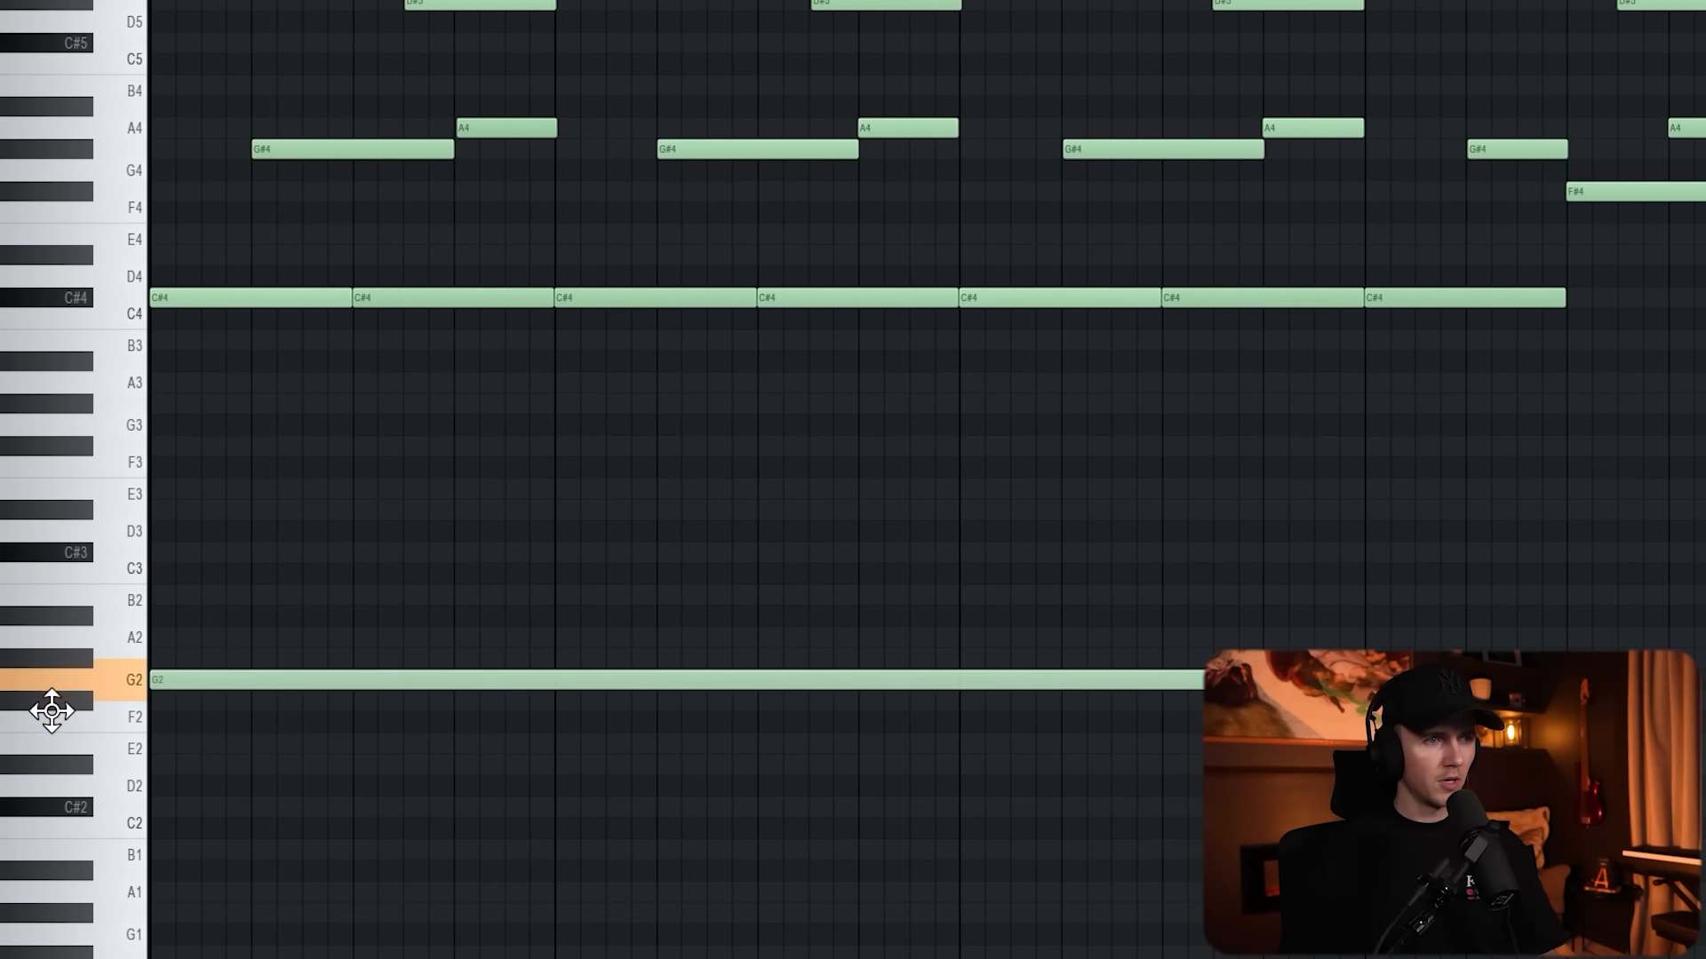
pyautogui.press('space')
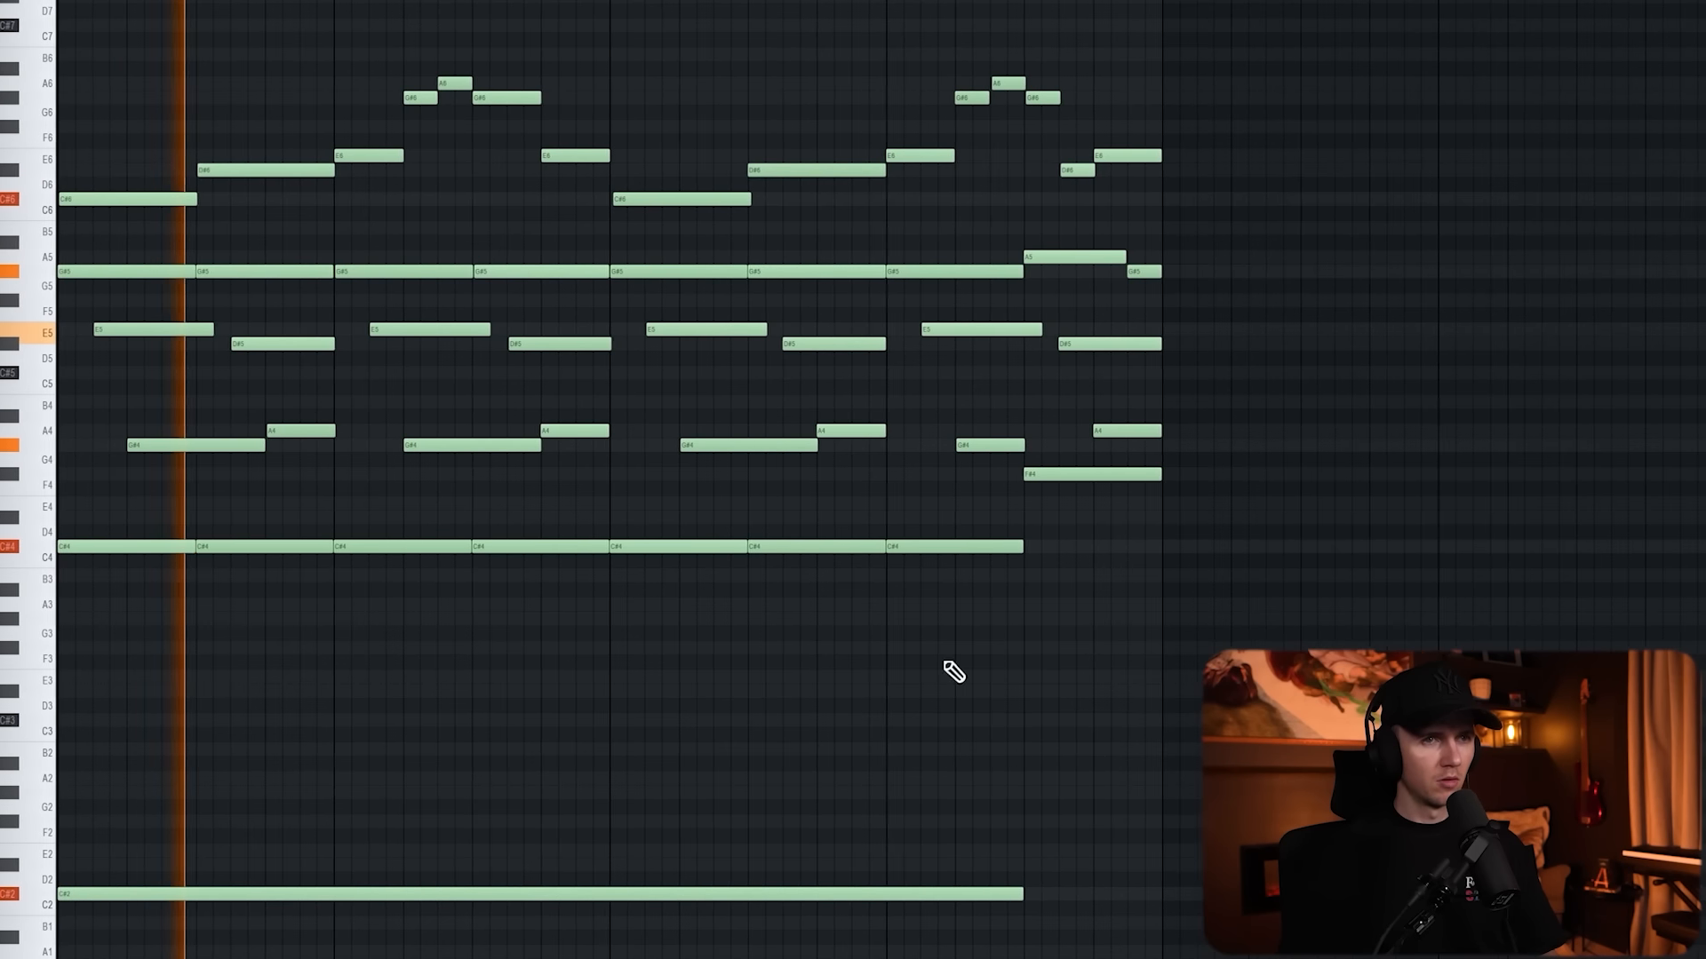
pyautogui.keyDown('ctrl'); pyautogui.click(1613, 189); pyautogui.keyUp('ctrl')
pyautogui.hotkey('ctrl', 'c')
pyautogui.hotkey('ctrl', 'v')
pyautogui.hotkey('ctrl', 'Down')
pyautogui.hotkey('ctrl', 'Down')
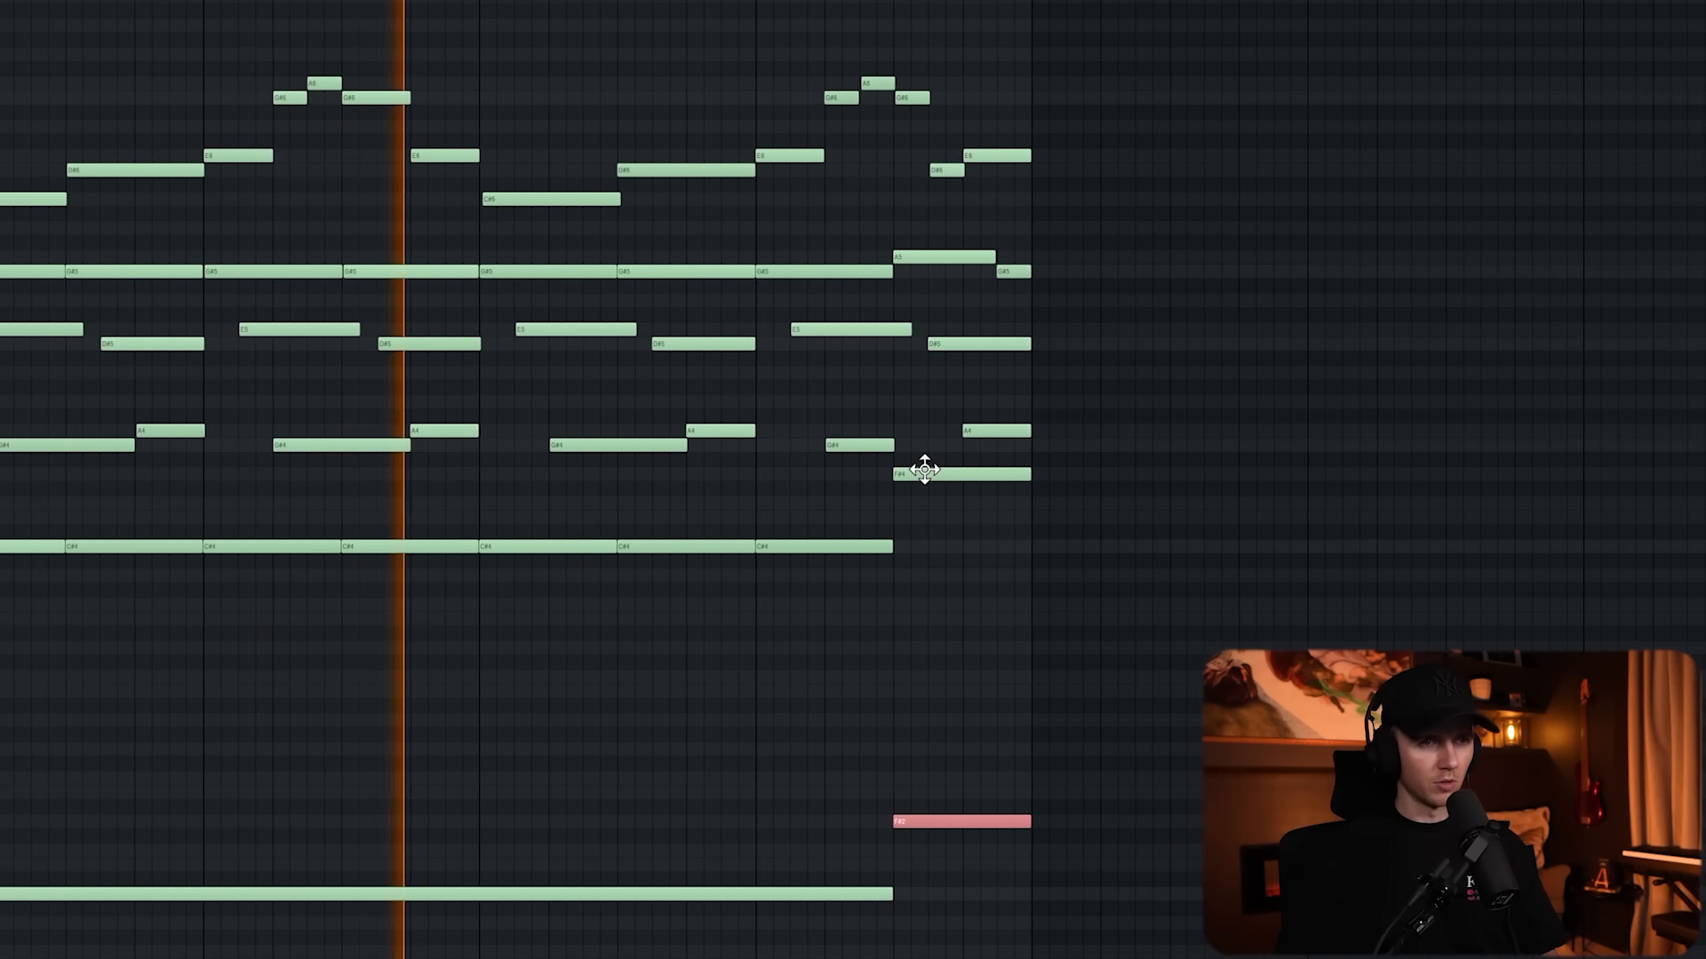
# Load the A Free World pad preset, and copy the C#5, G#5, E6 pad chord to bar 4 with its top note lowered to D#6
pyautogui.keyDown('ctrl'); pyautogui.click(899, 605); pyautogui.keyUp('ctrl')
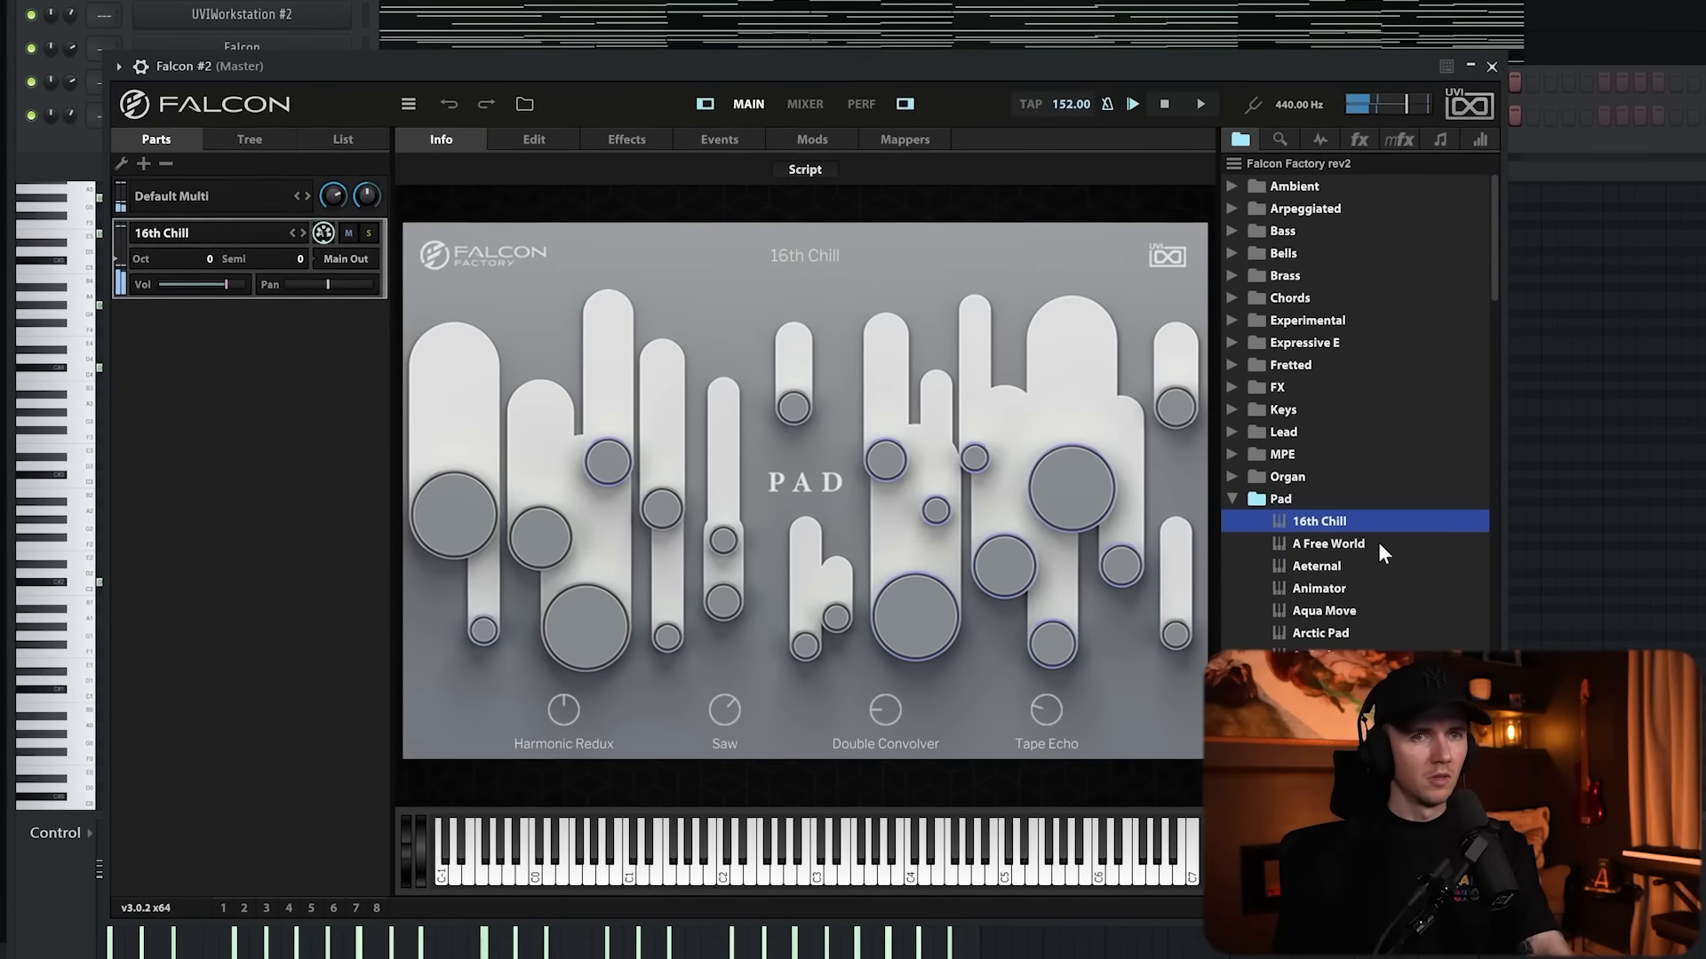
pyautogui.doubleClick(1379, 545)
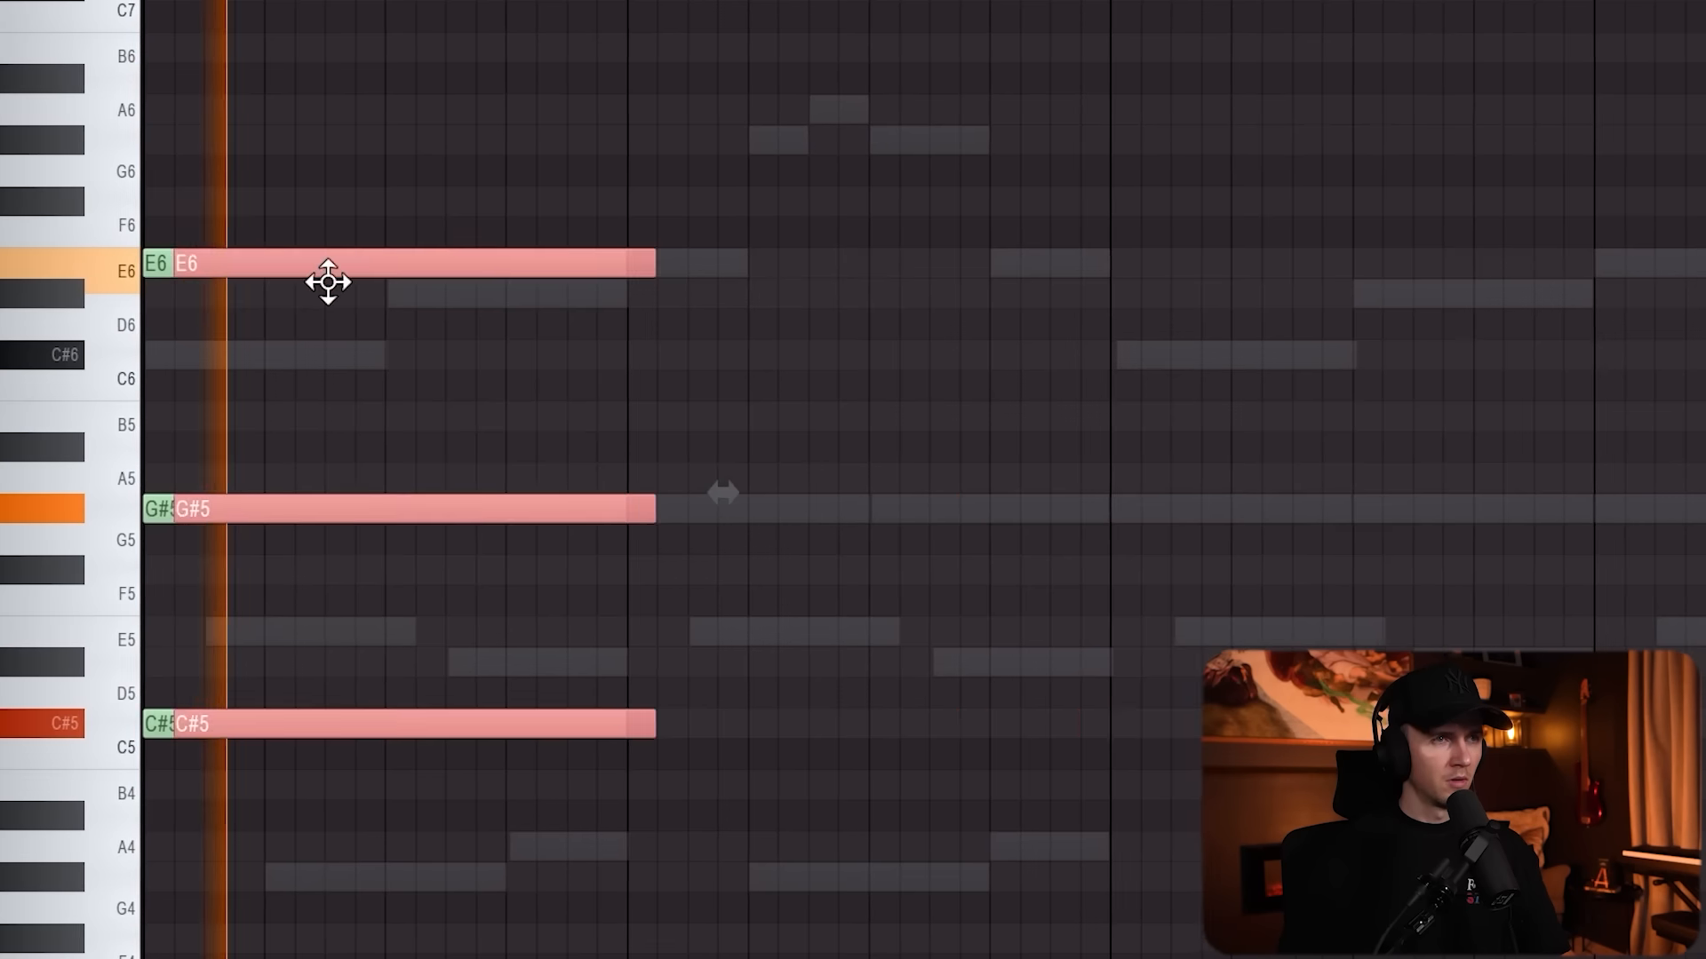
pyautogui.moveTo(1357, 328); pyautogui.dragTo(1567, 312)
pyautogui.click(1645, 178)
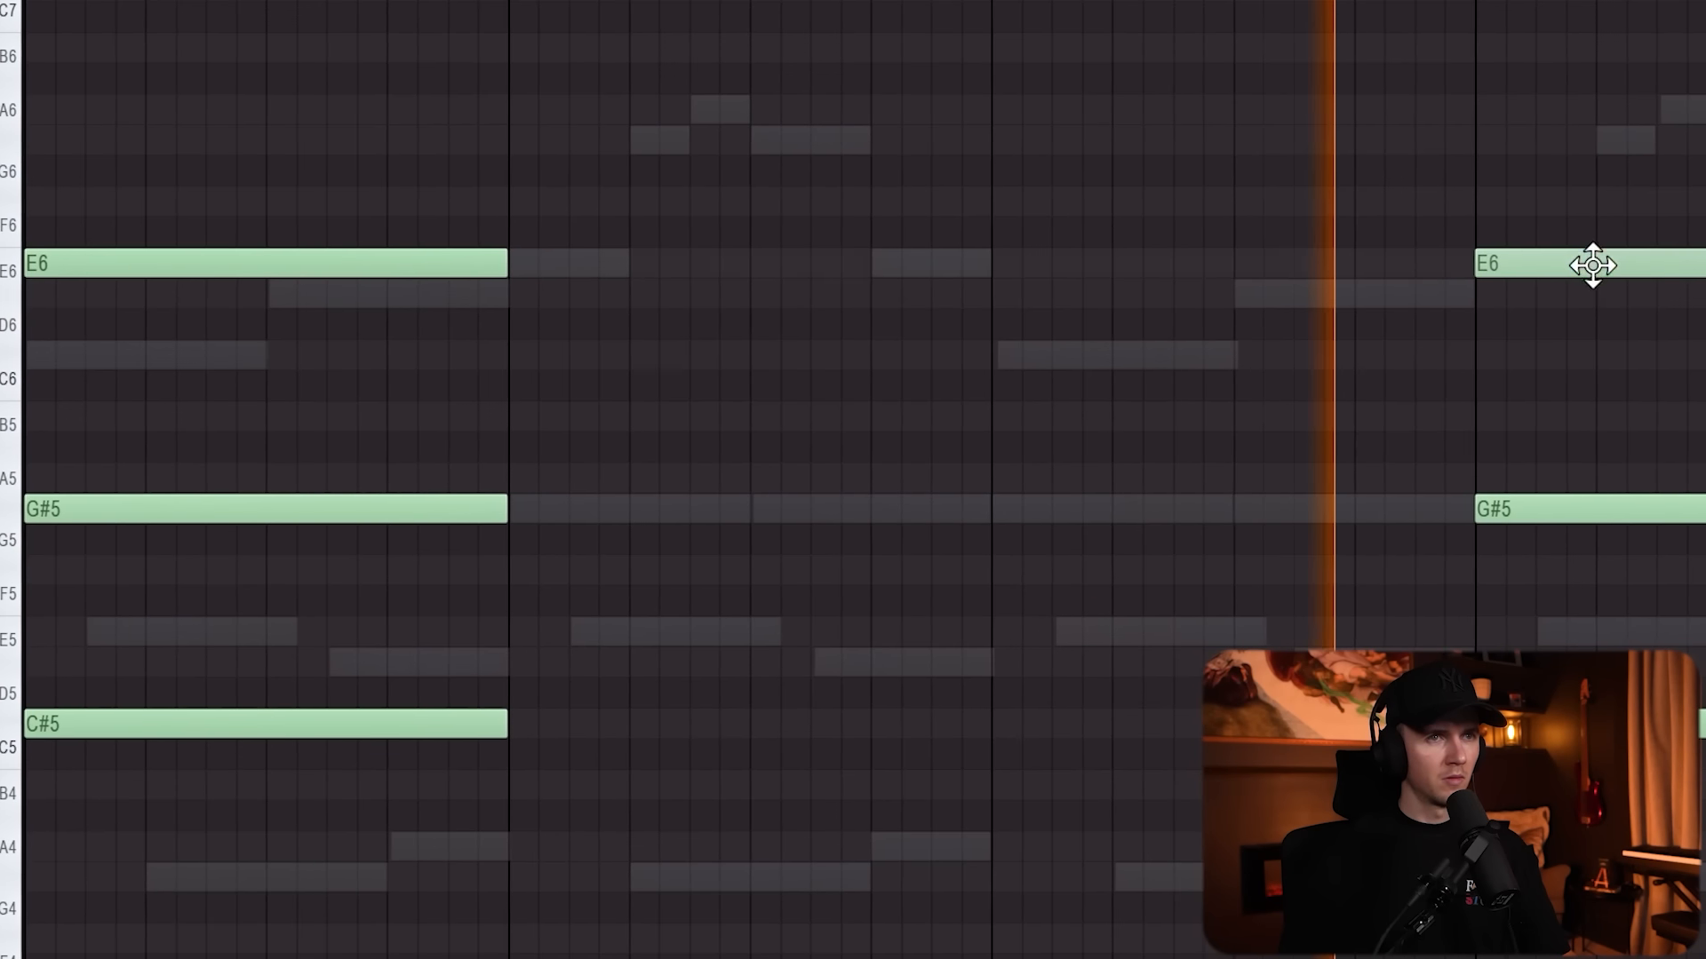
pyautogui.moveTo(1637, 263); pyautogui.dragTo(1643, 299)
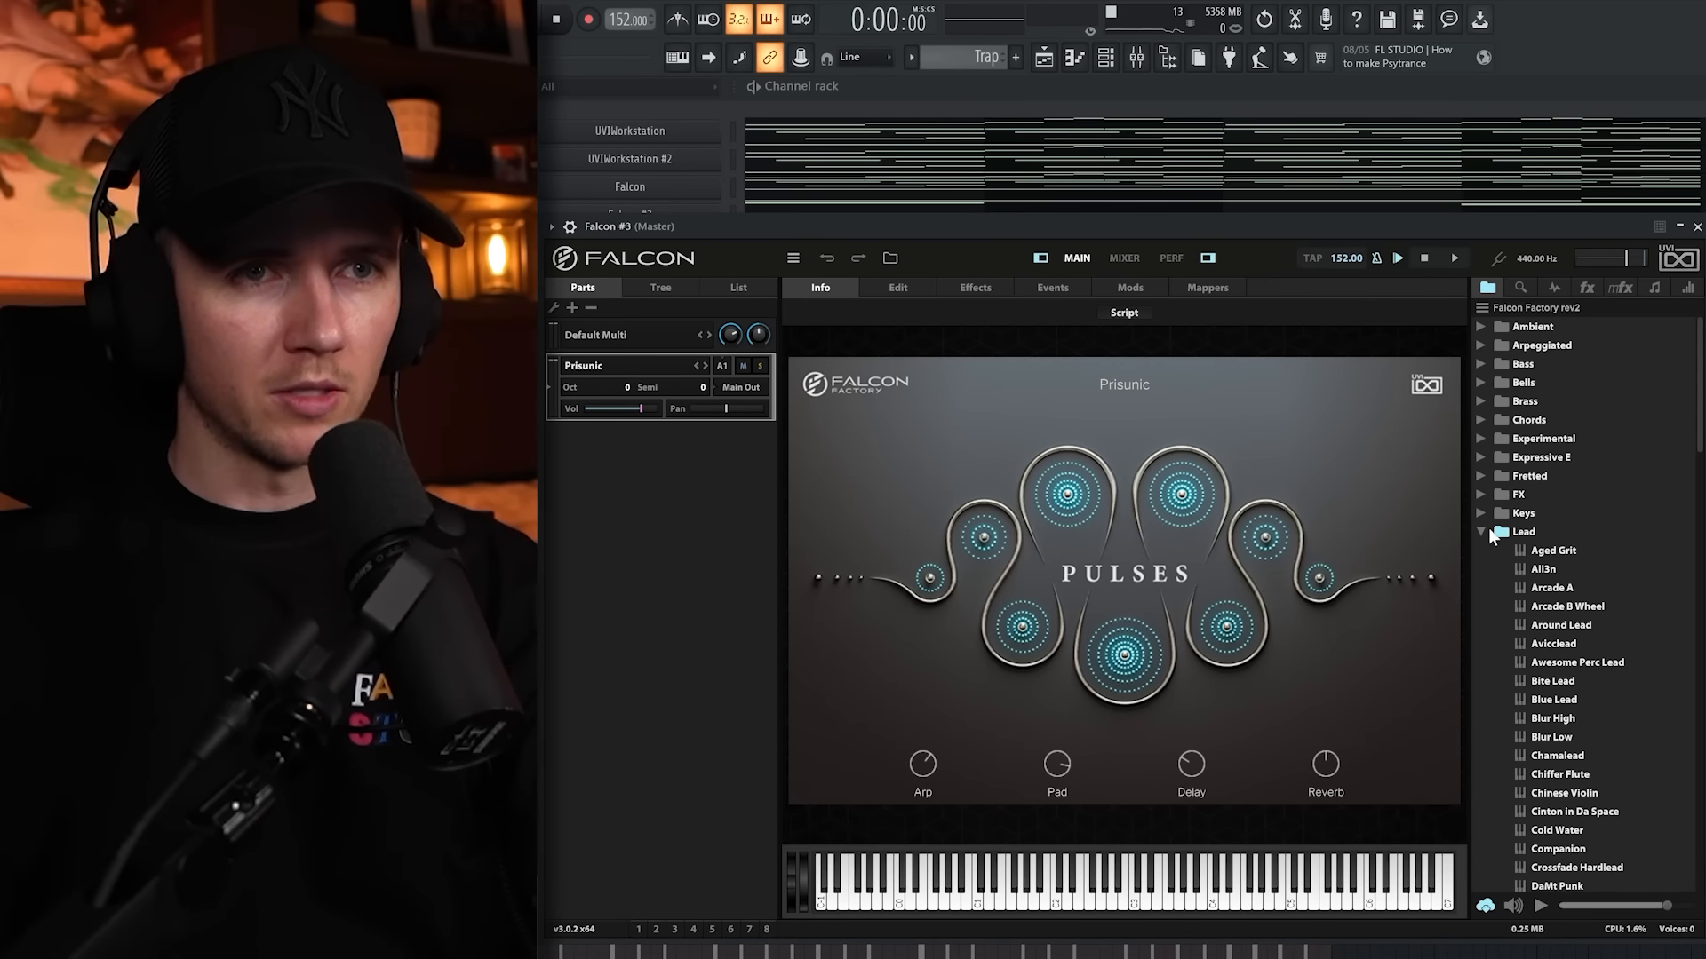
# Load the Aged Grit lead preset in the third Falcon instance, and check the Lead and Keys mixer tracks
pyautogui.doubleClick(1560, 552)
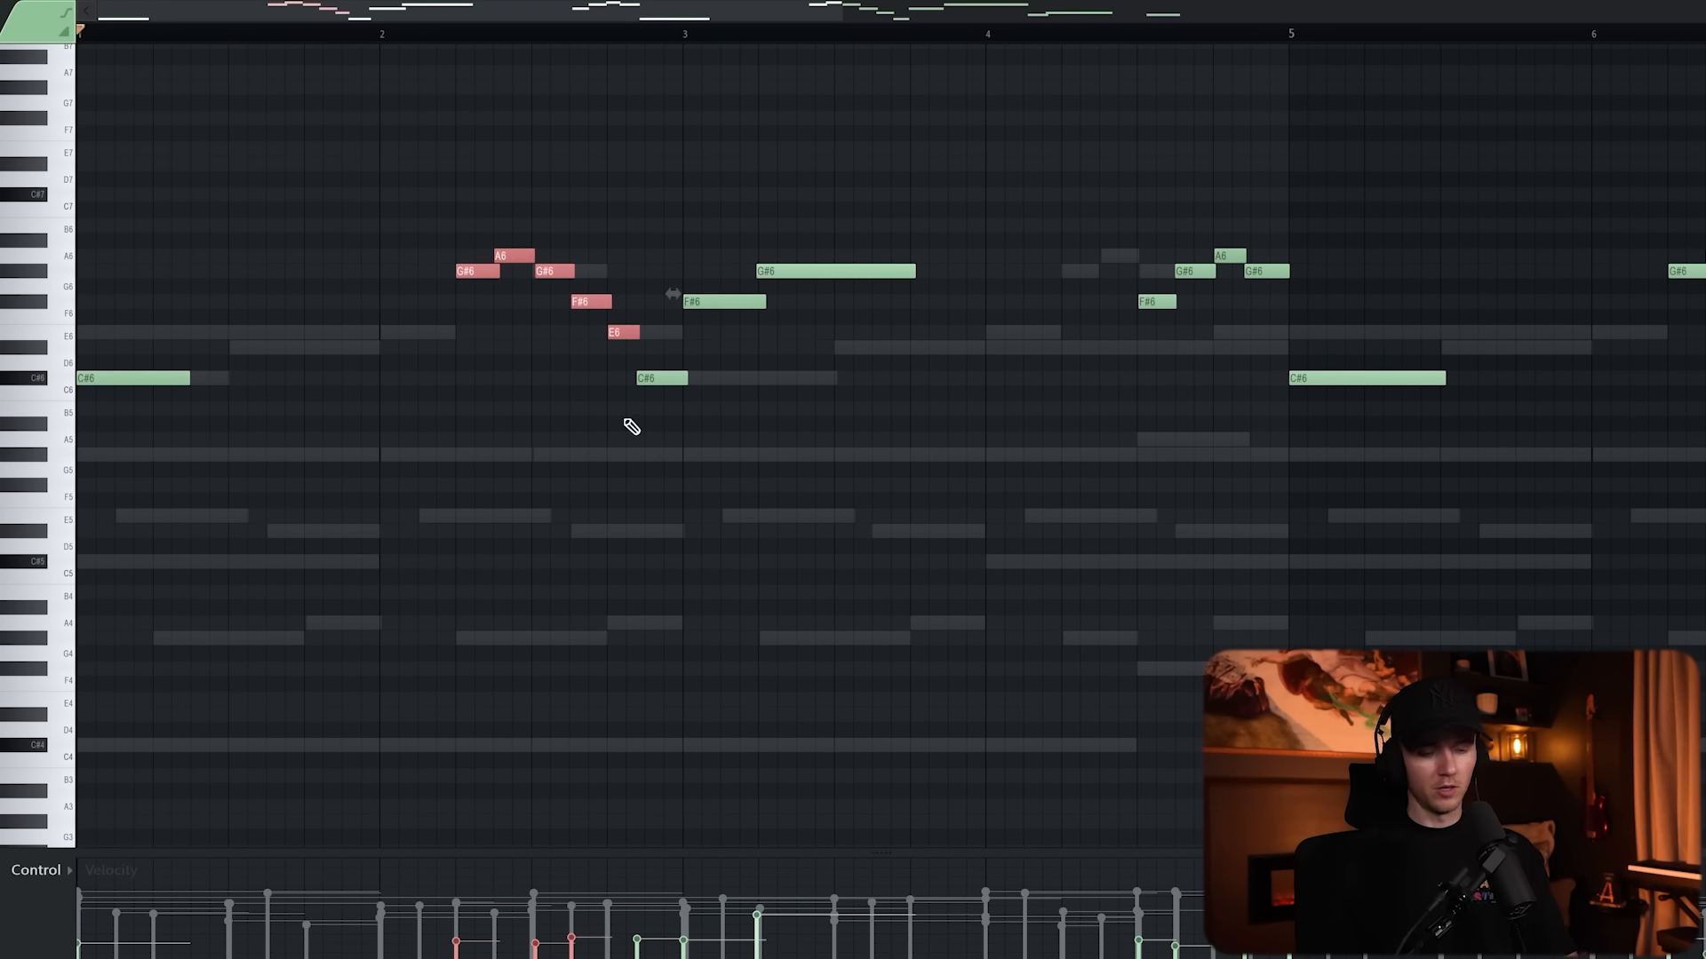
pyautogui.scroll(-5, 747, 468)
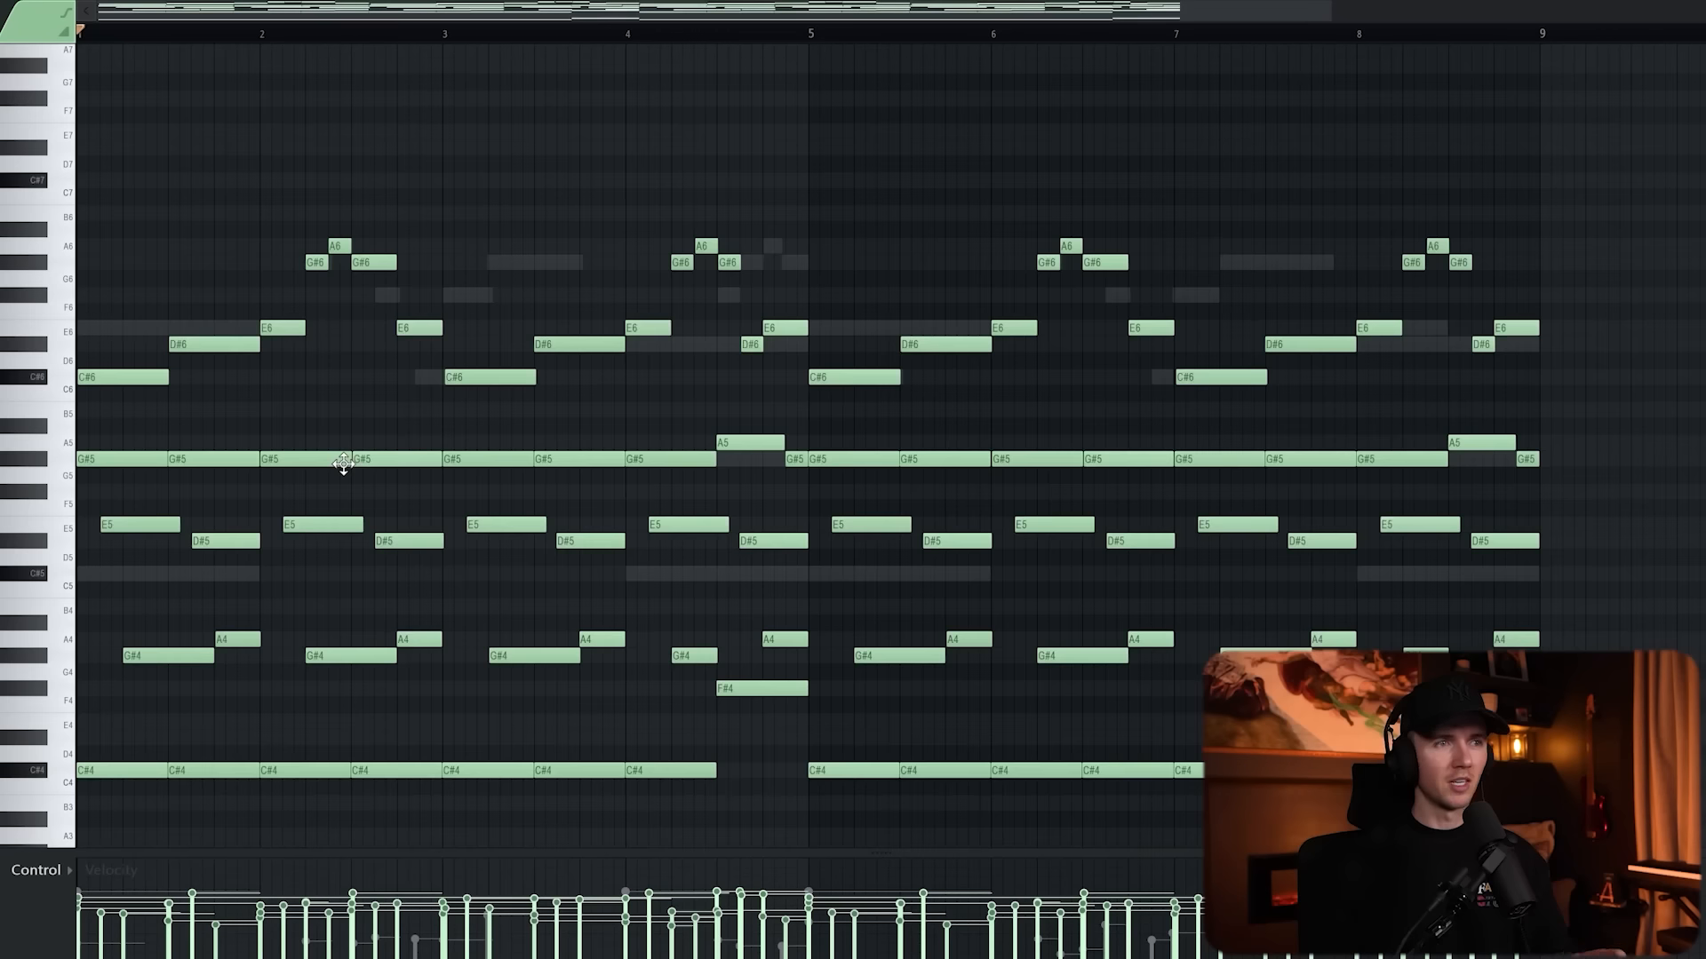
pyautogui.scroll(-2, 352, 474)
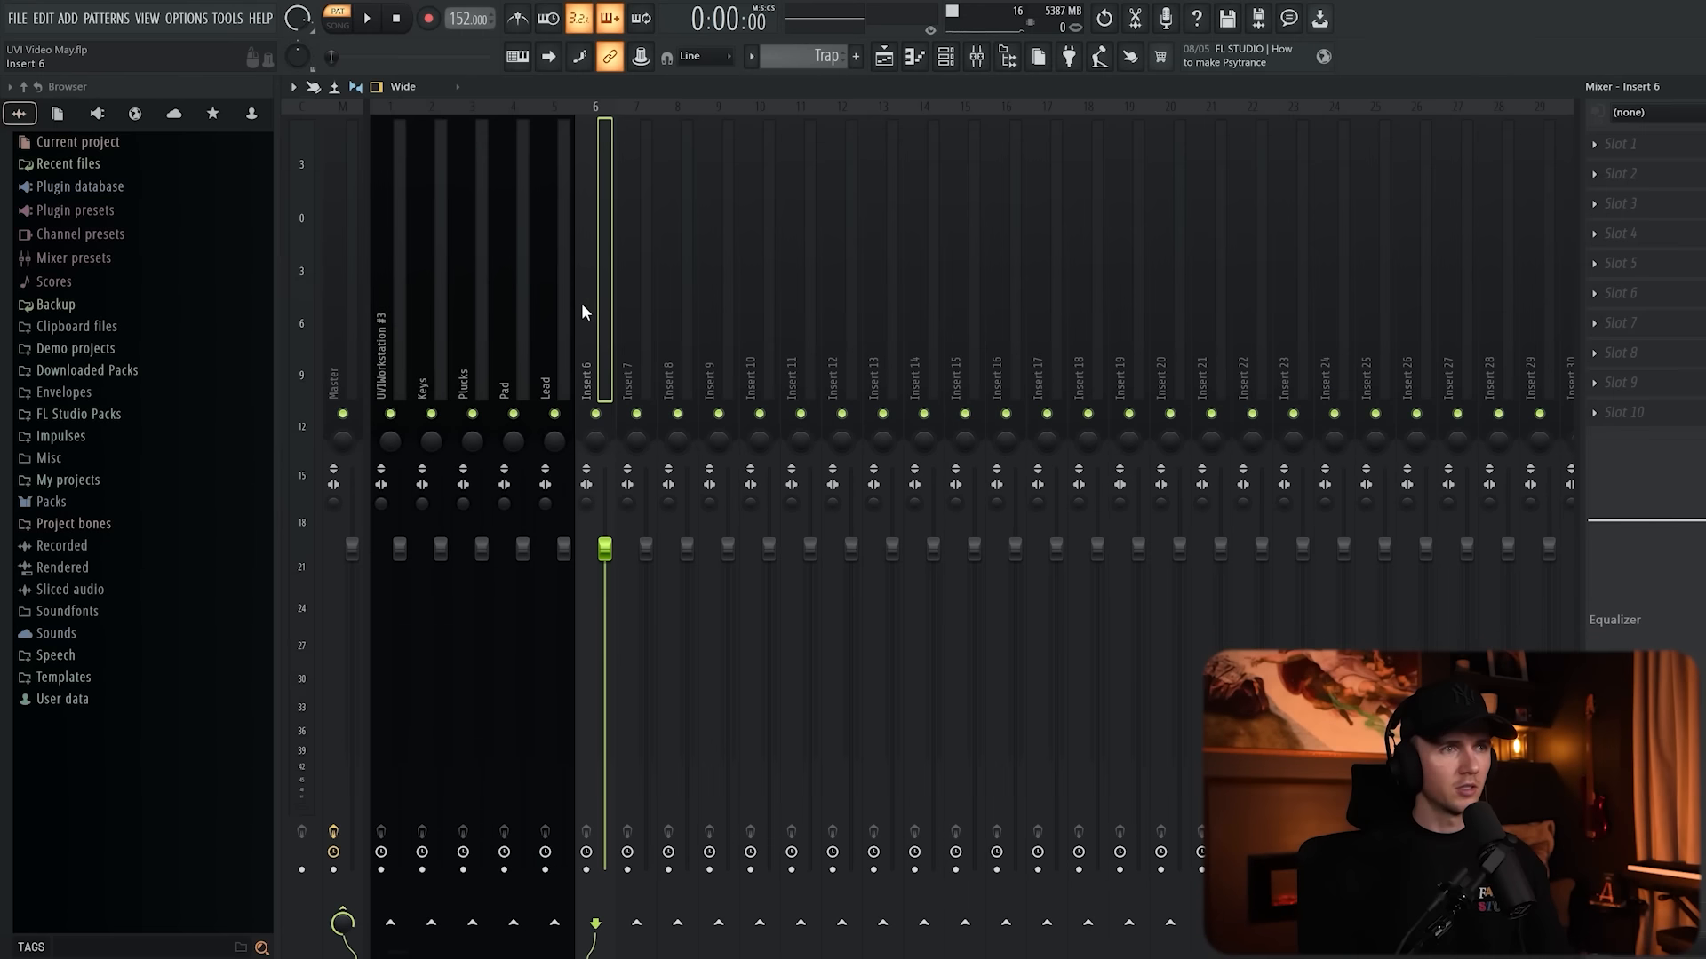
pyautogui.click(556, 316)
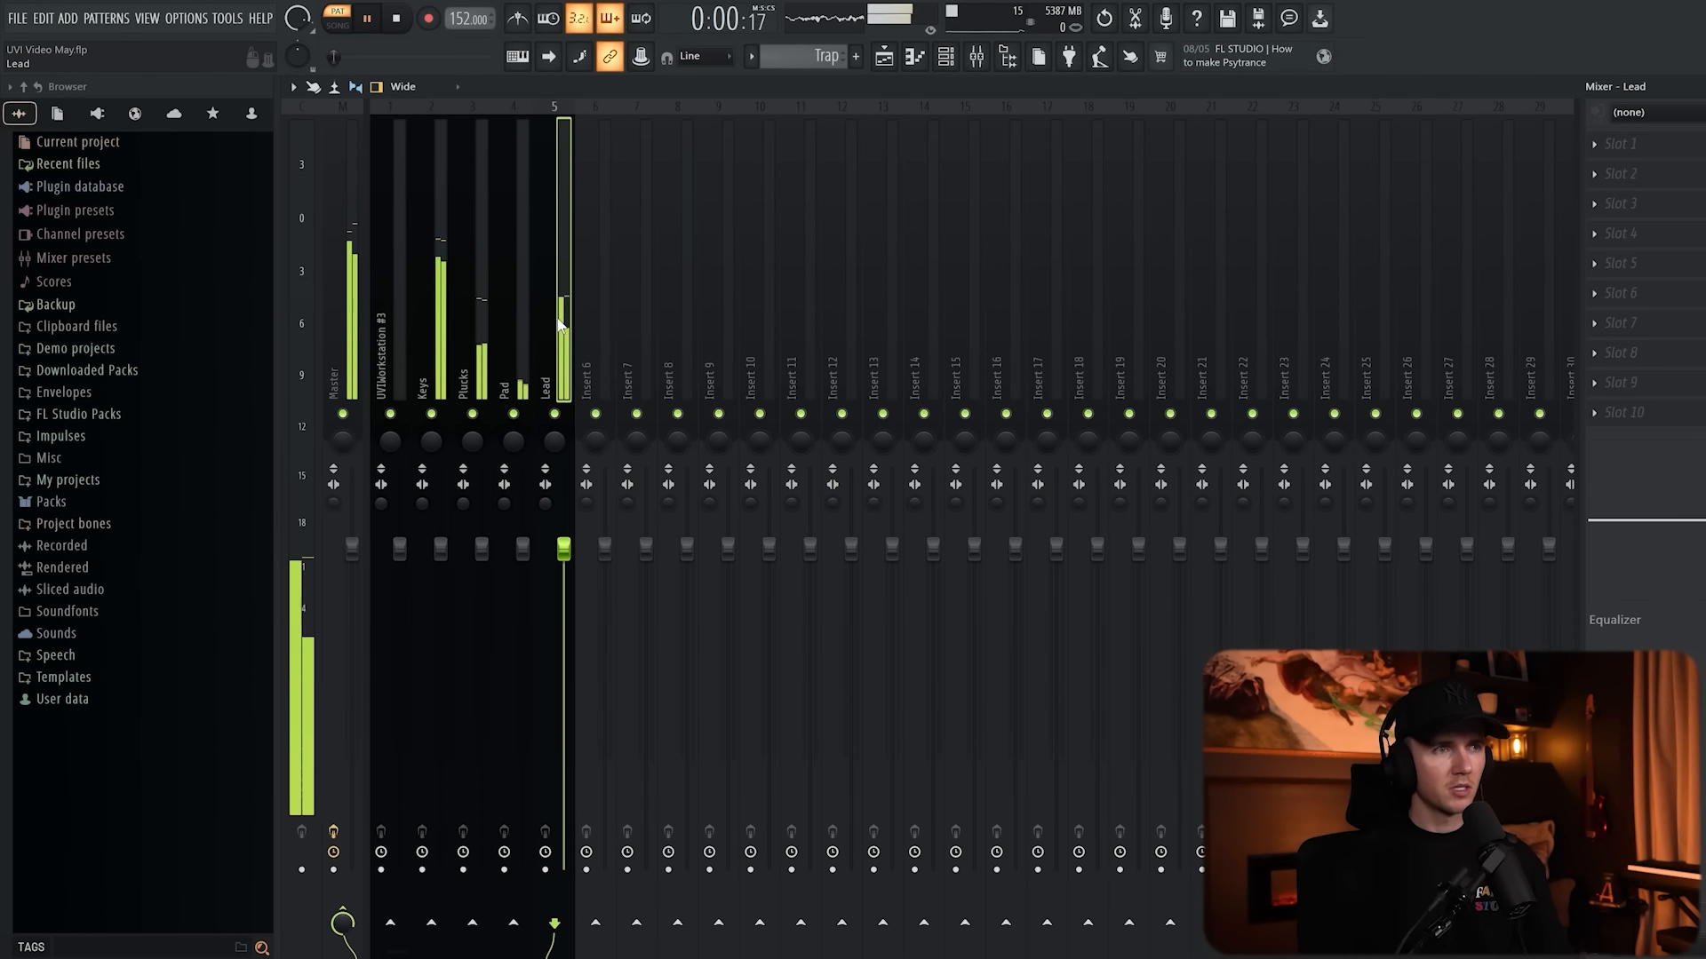
pyautogui.click(444, 315)
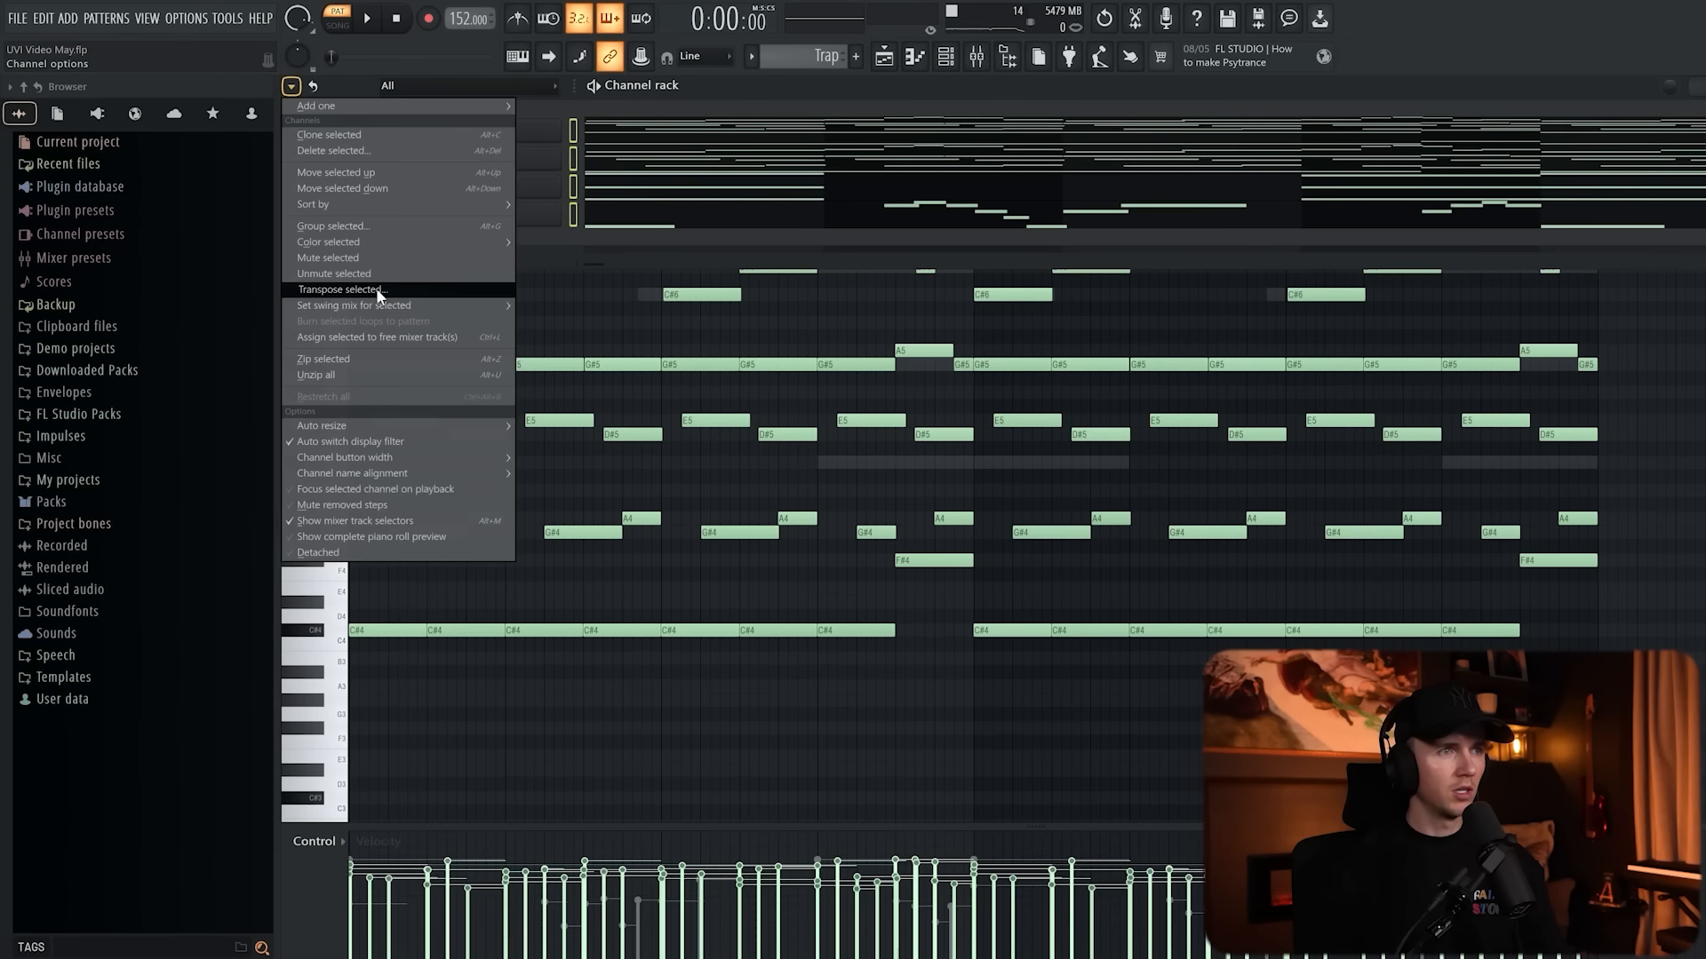
# Transpose the Keys, Plucks, Pad and Lead channels together, and close the Portal effect on the Plucks mixer track
pyautogui.click(377, 287)
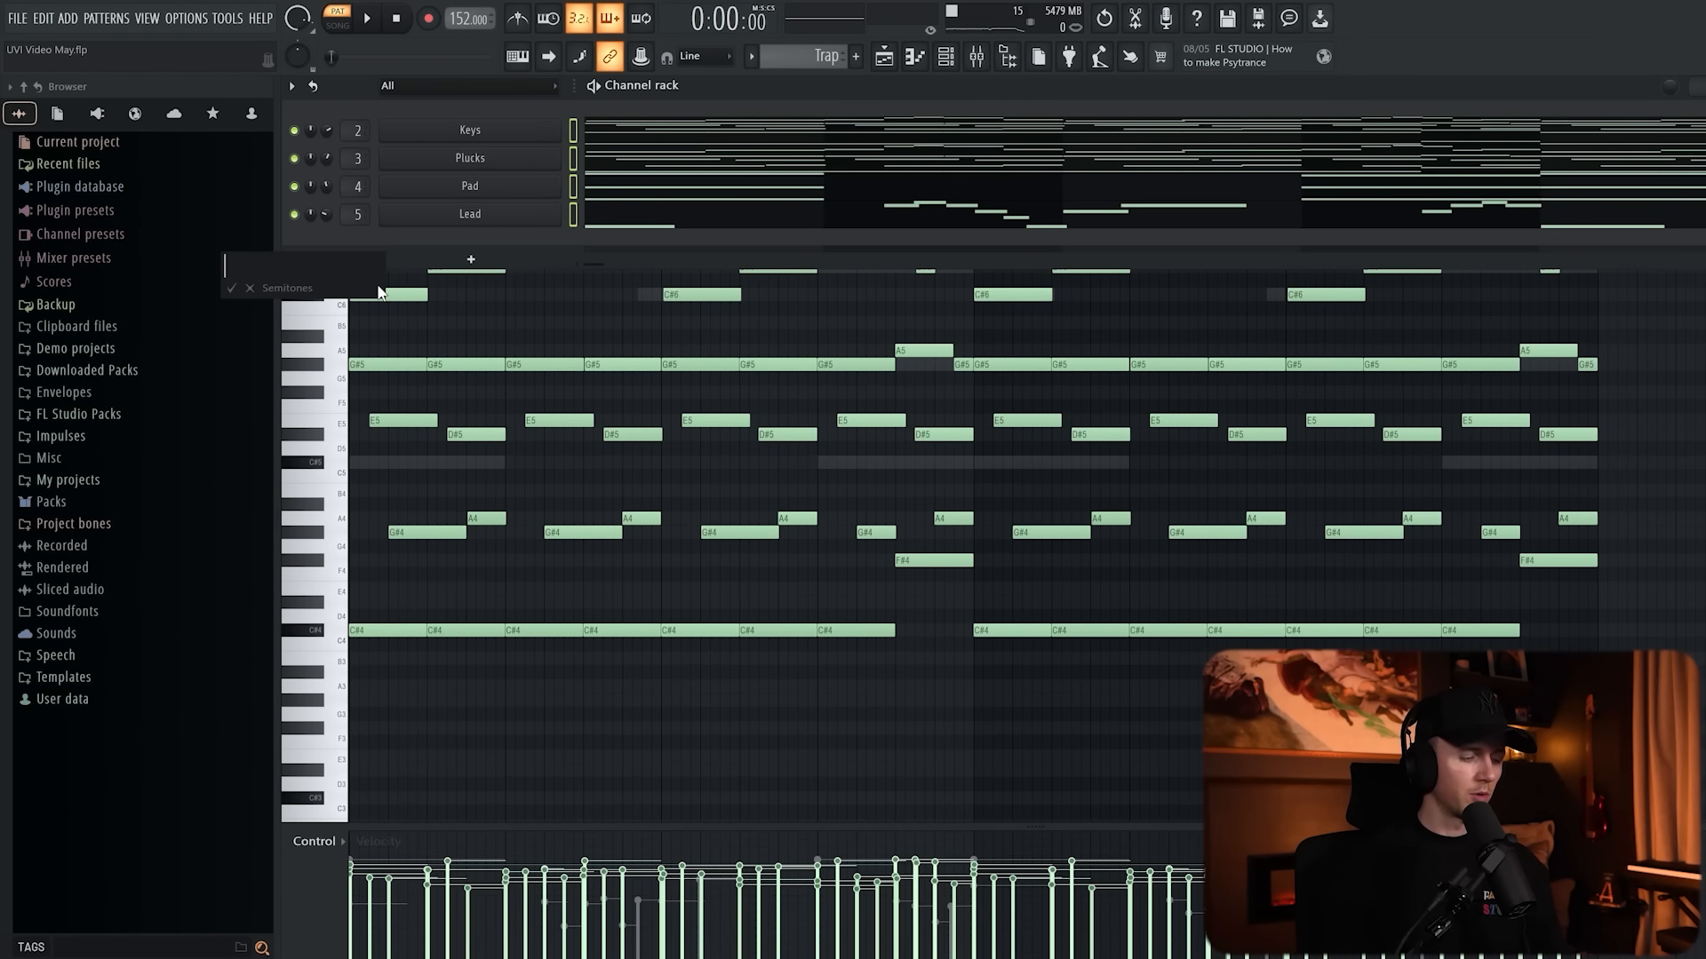
pyautogui.press('Return')
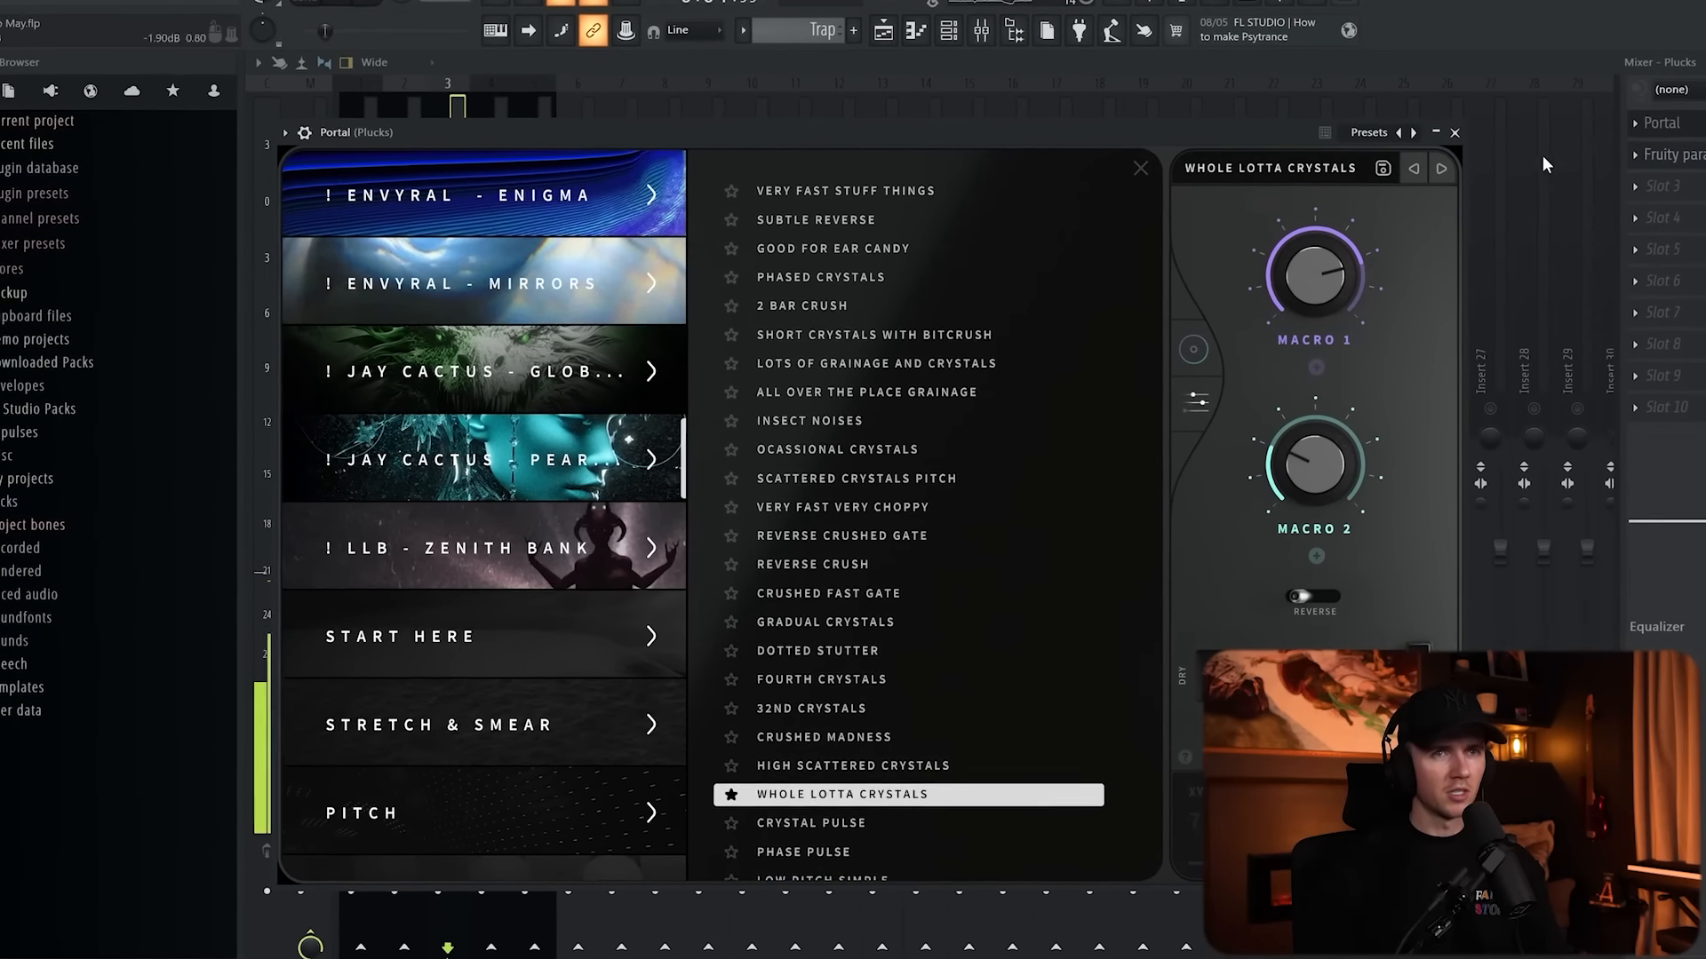
pyautogui.click(1471, 122)
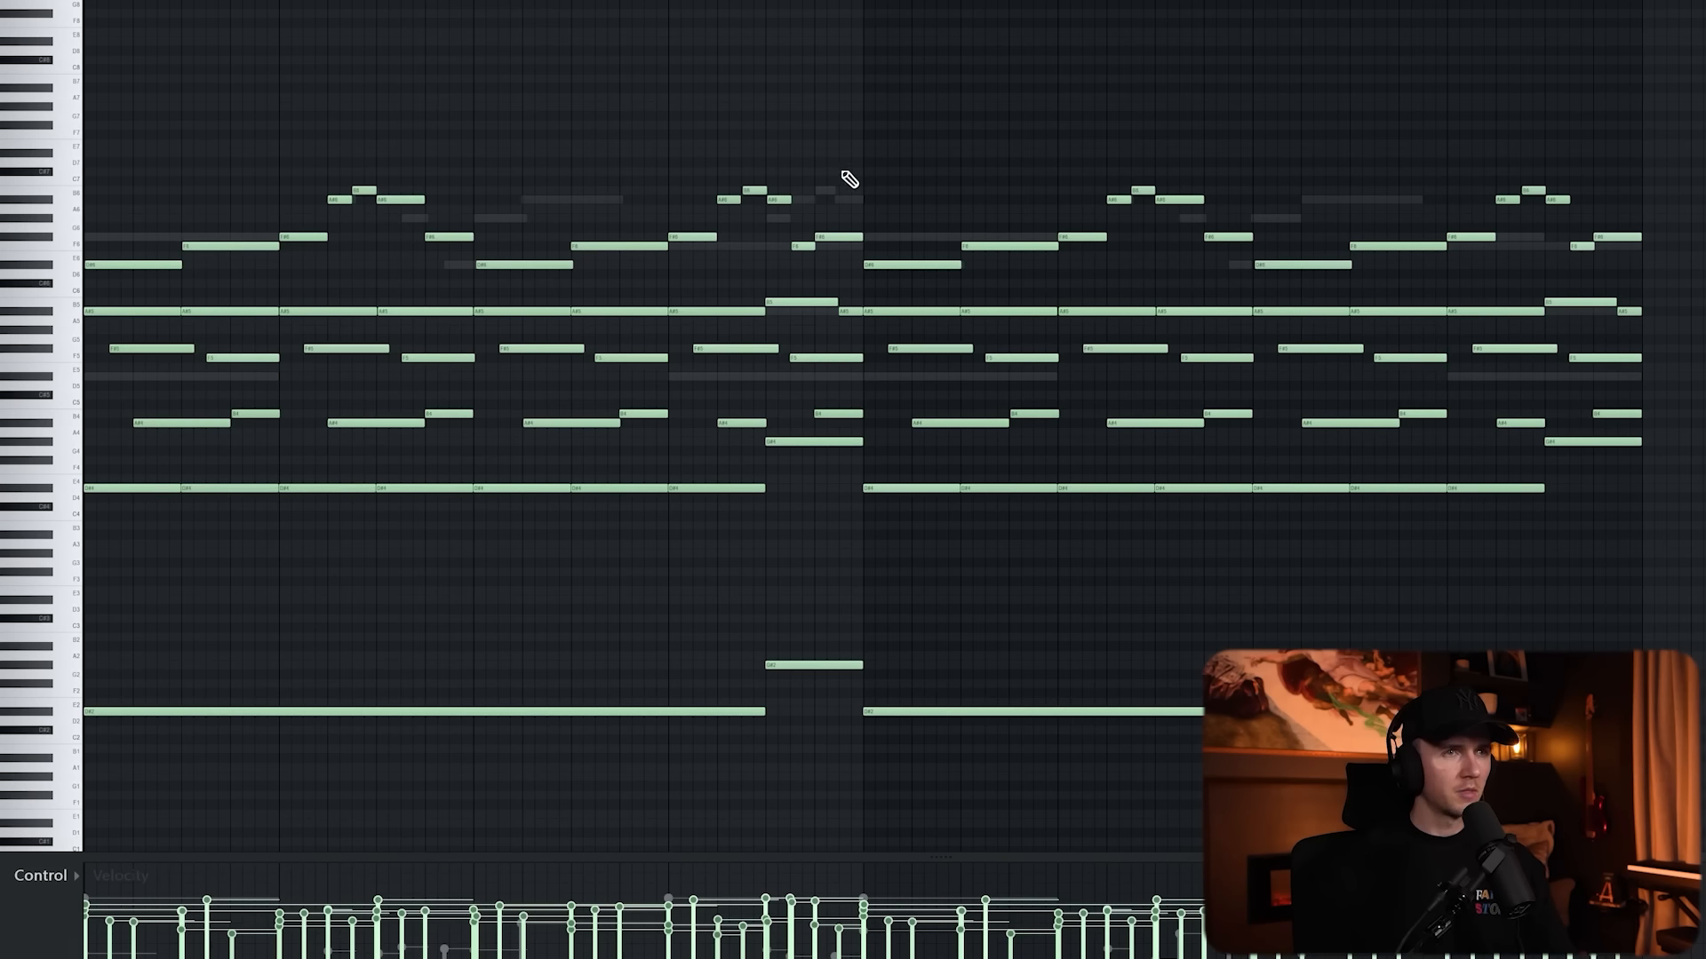
pyautogui.scroll(-3, 854, 175)
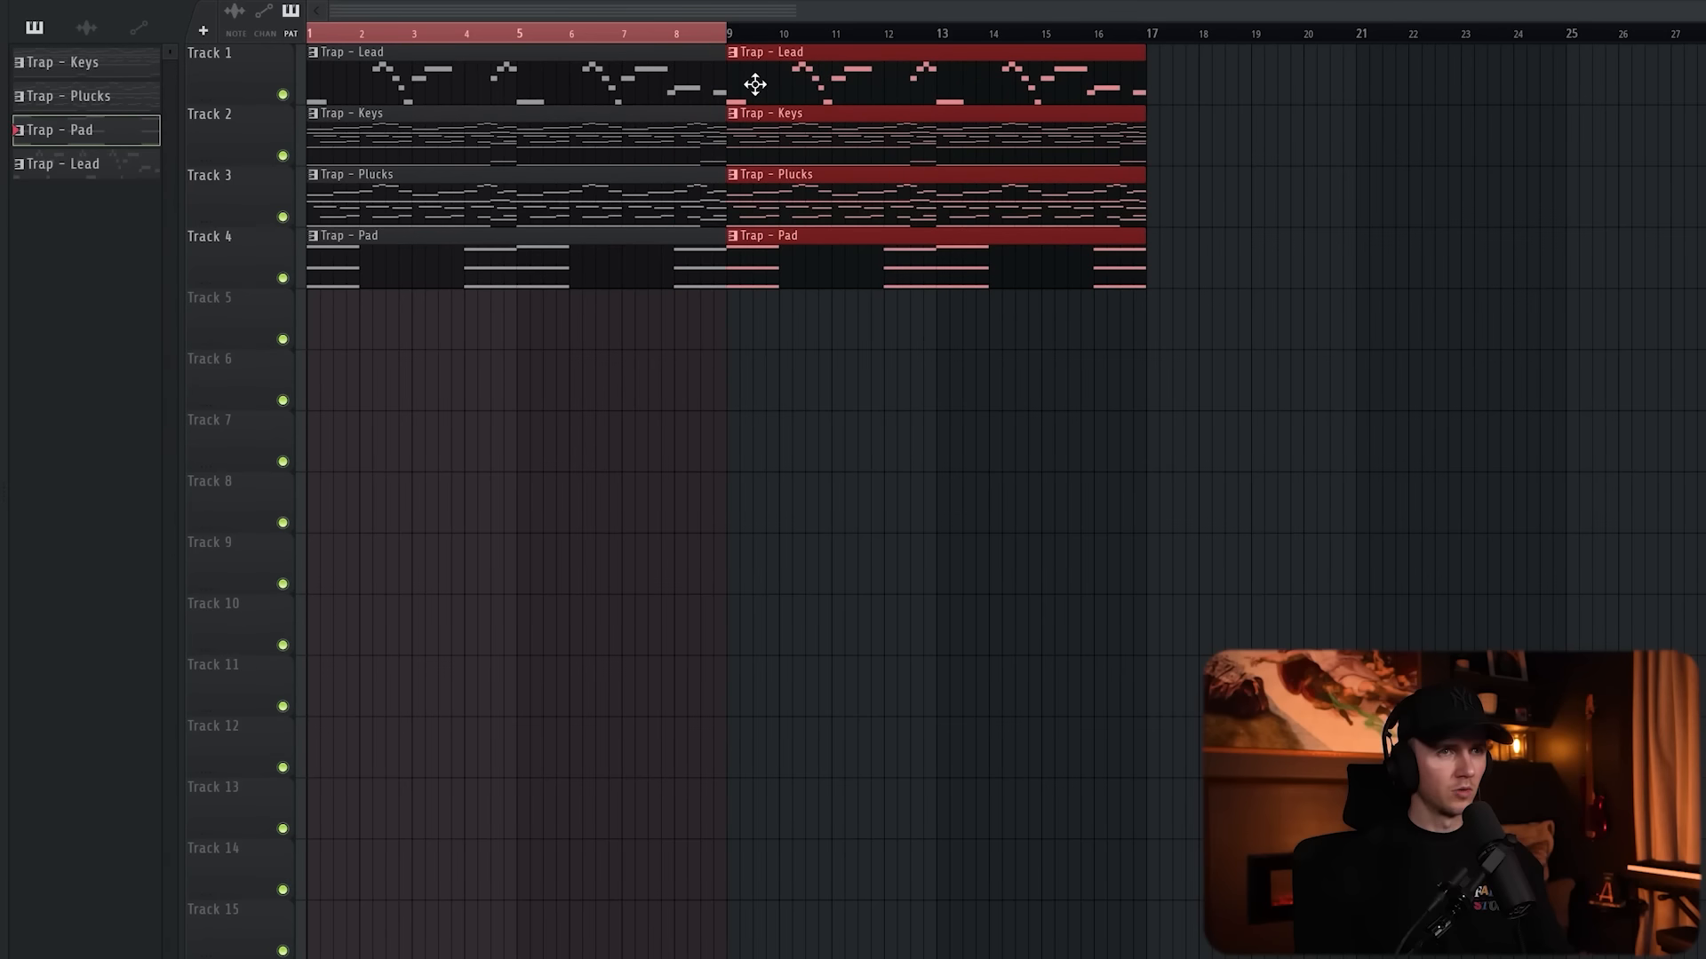
# Select all pattern clips in the playlist and render the Master mixer track to an audio clip
pyautogui.hotkey('ctrl', 'a')
pyautogui.scroll(-1, 1210, 179)
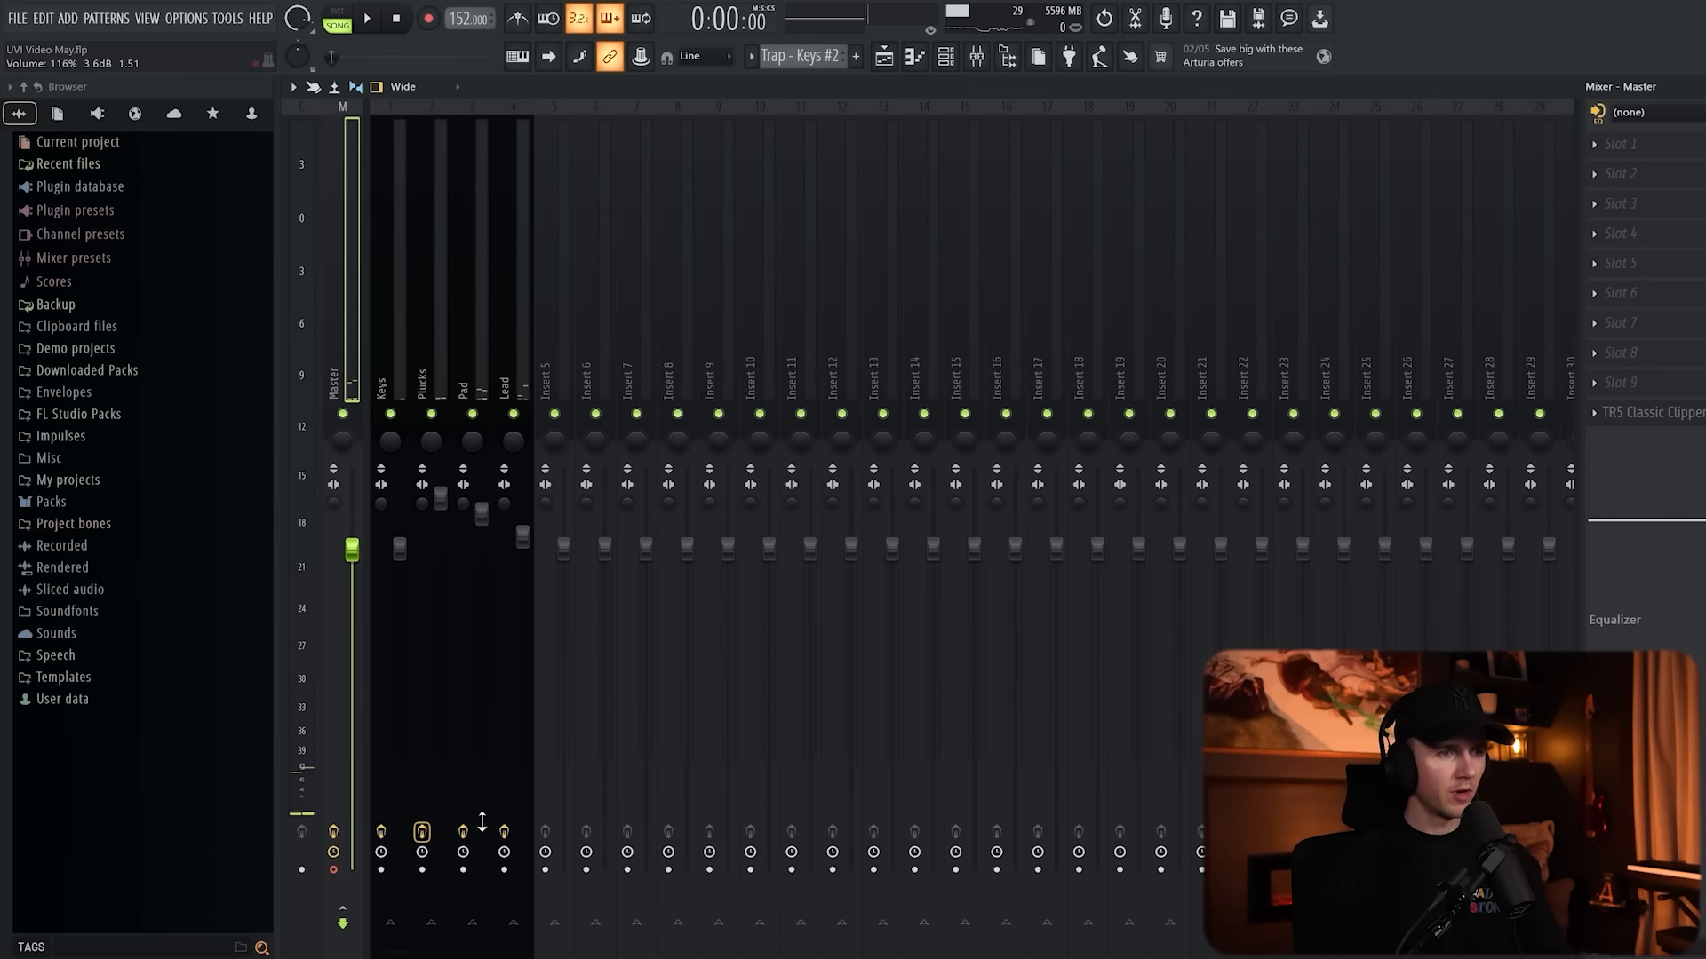
pyautogui.hotkey('alt', 'r')
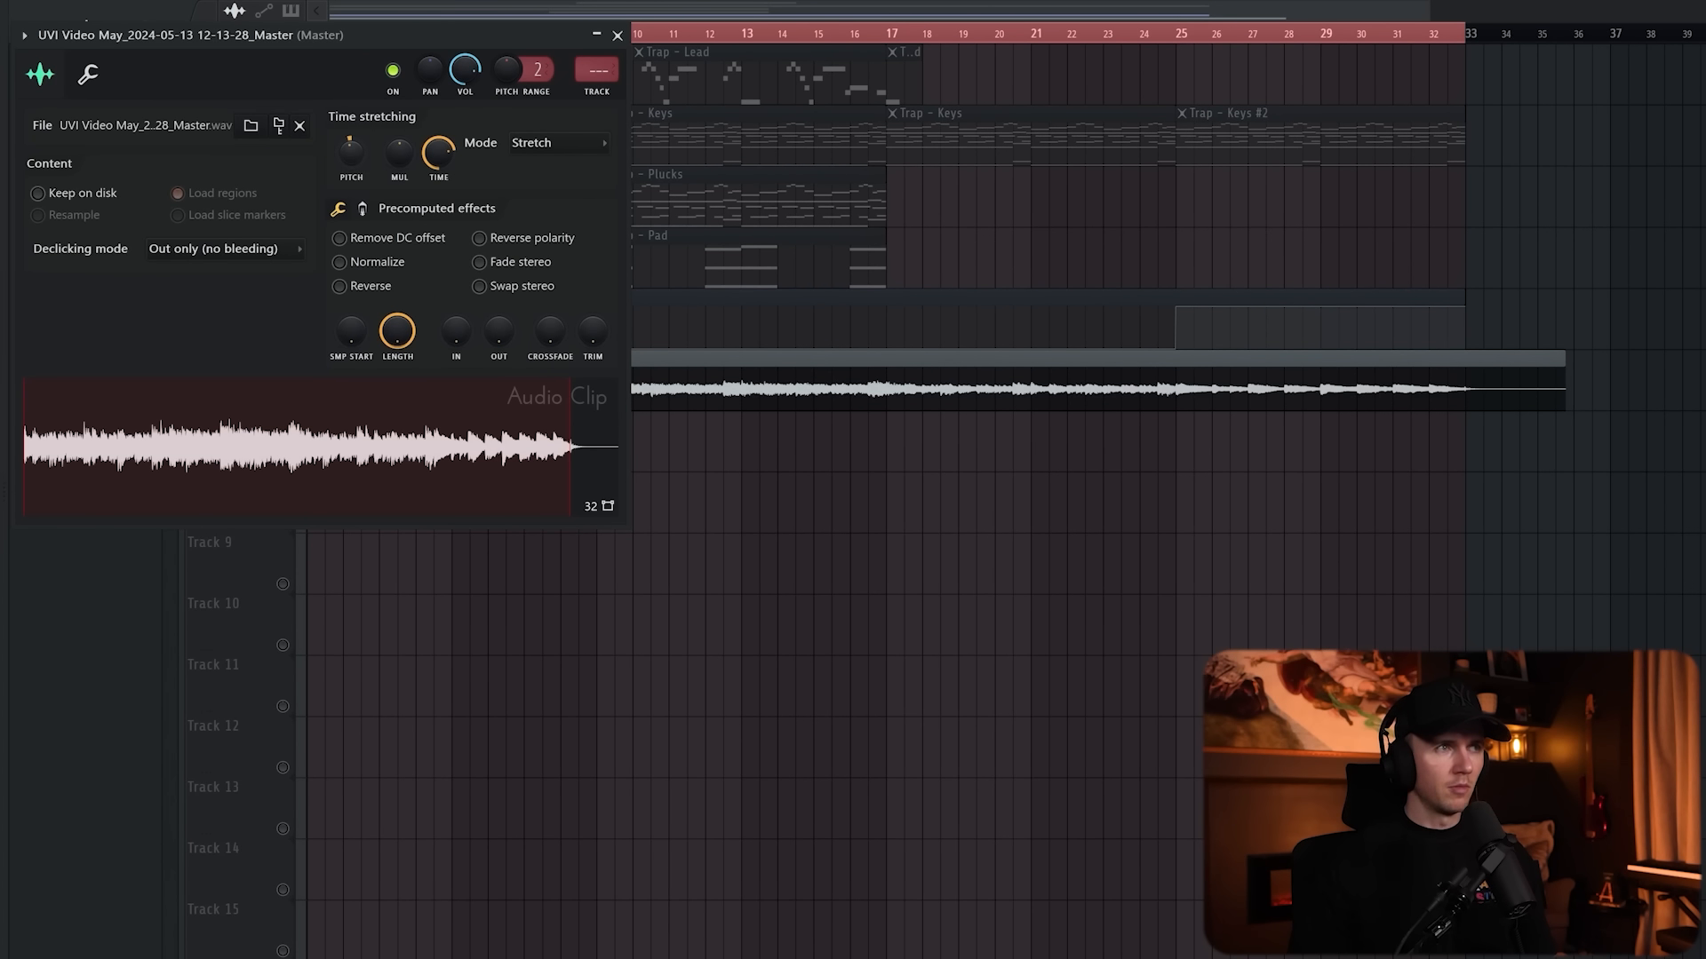
# Play the rendered Master audio clip, reverse it and close its channel settings
pyautogui.press('space')
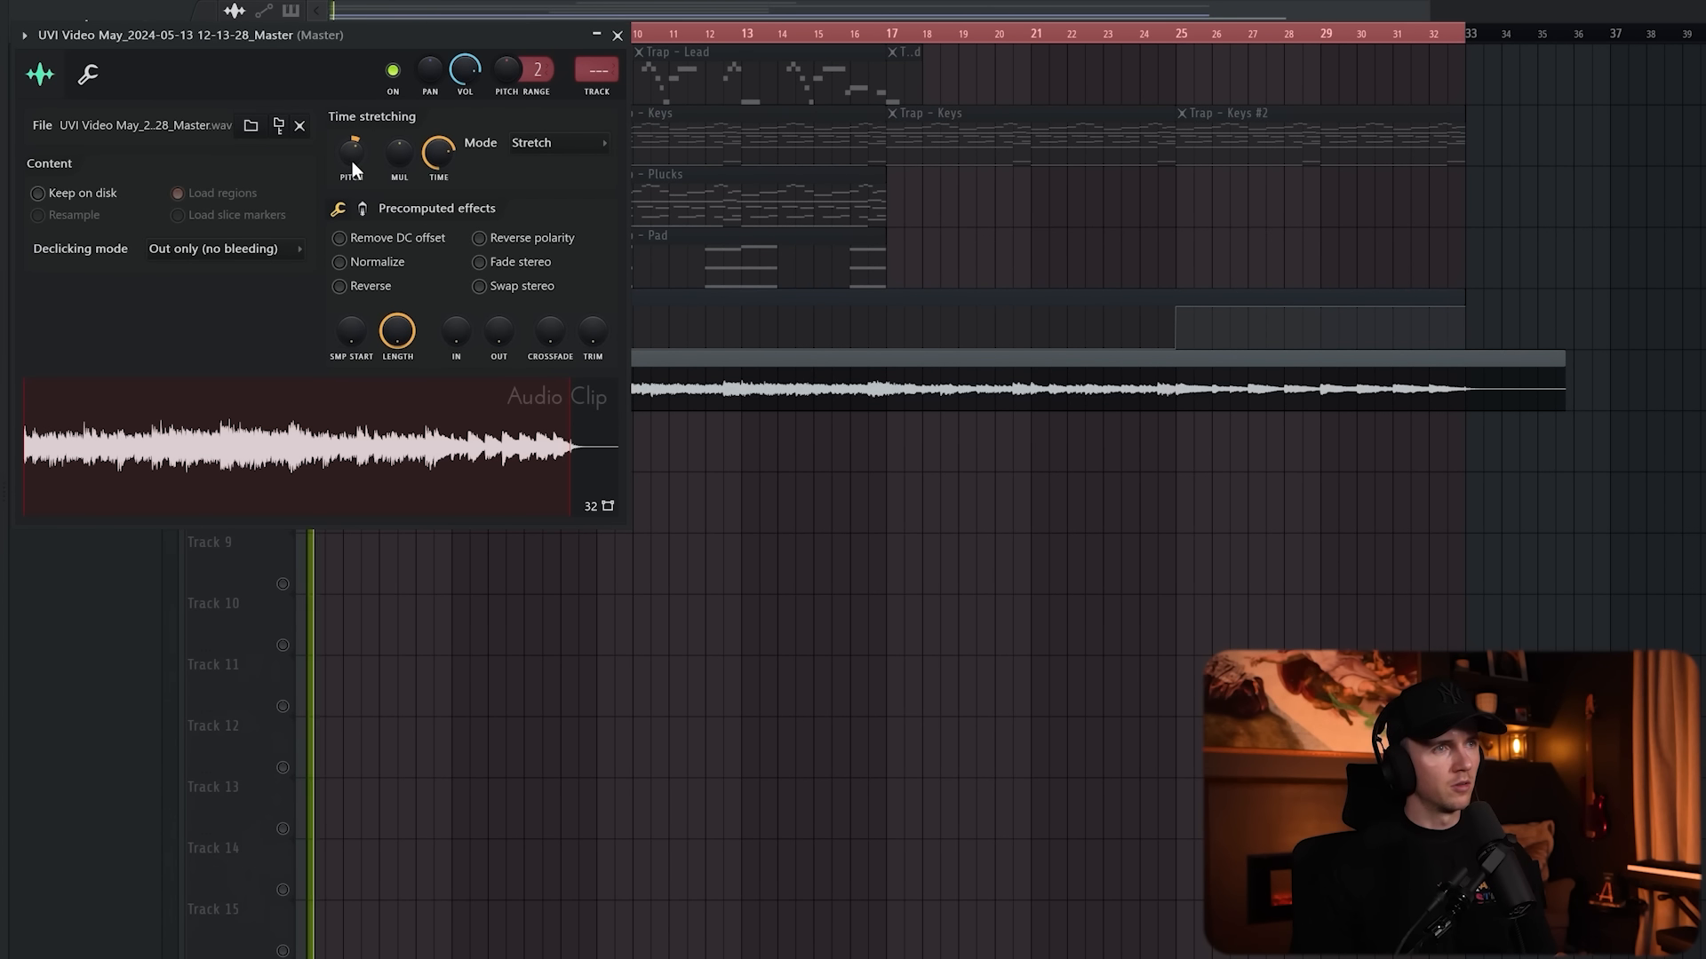
pyautogui.click(340, 286)
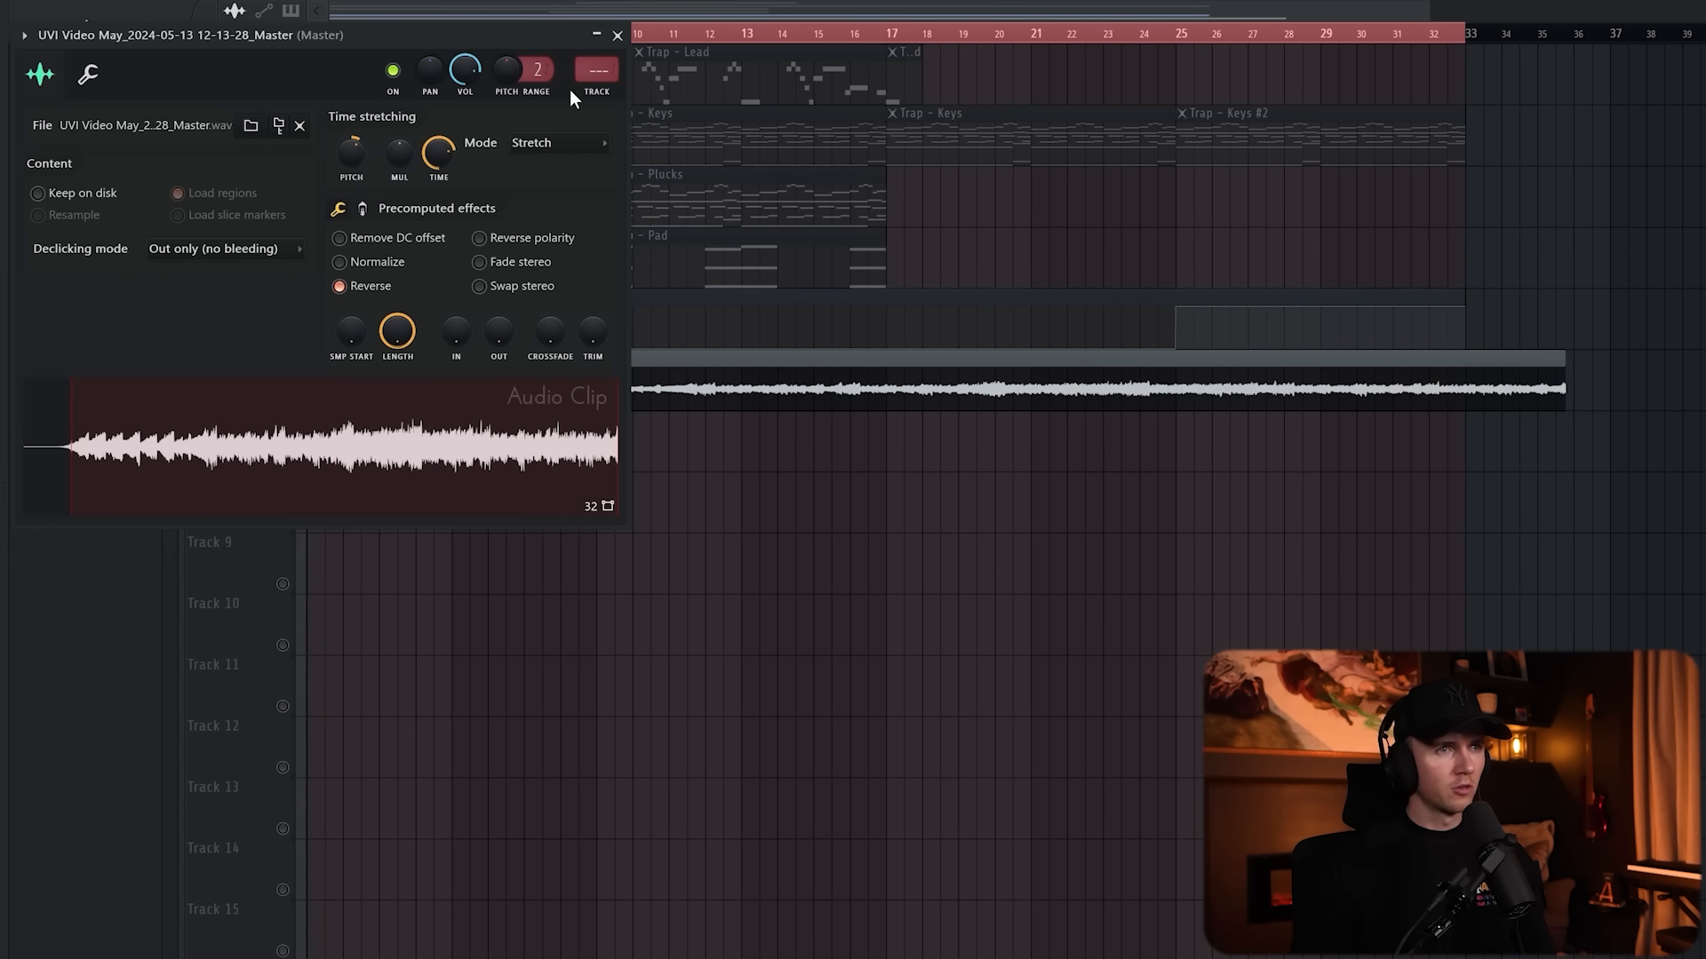
pyautogui.click(617, 35)
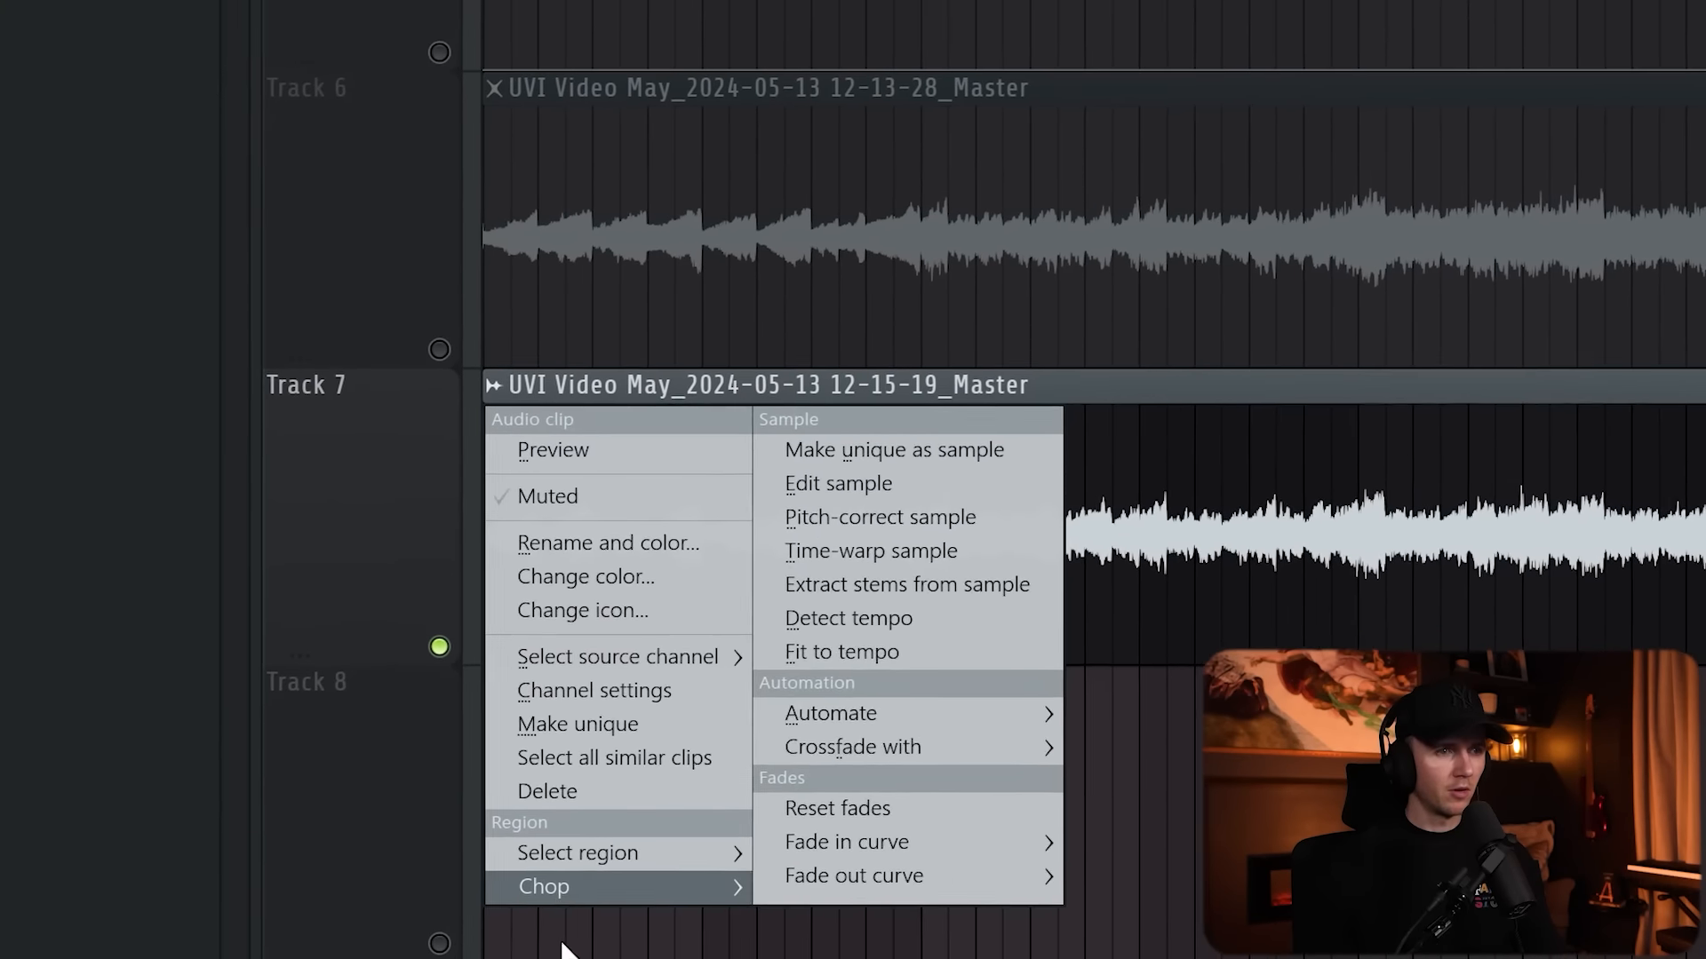
# Chop the 12-15-19 Master audio clip on Track 7 into equal time-based slices and rearrange the loop with slices from Track 6
pyautogui.moveTo(497, 875)
pyautogui.moveTo(816, 839)
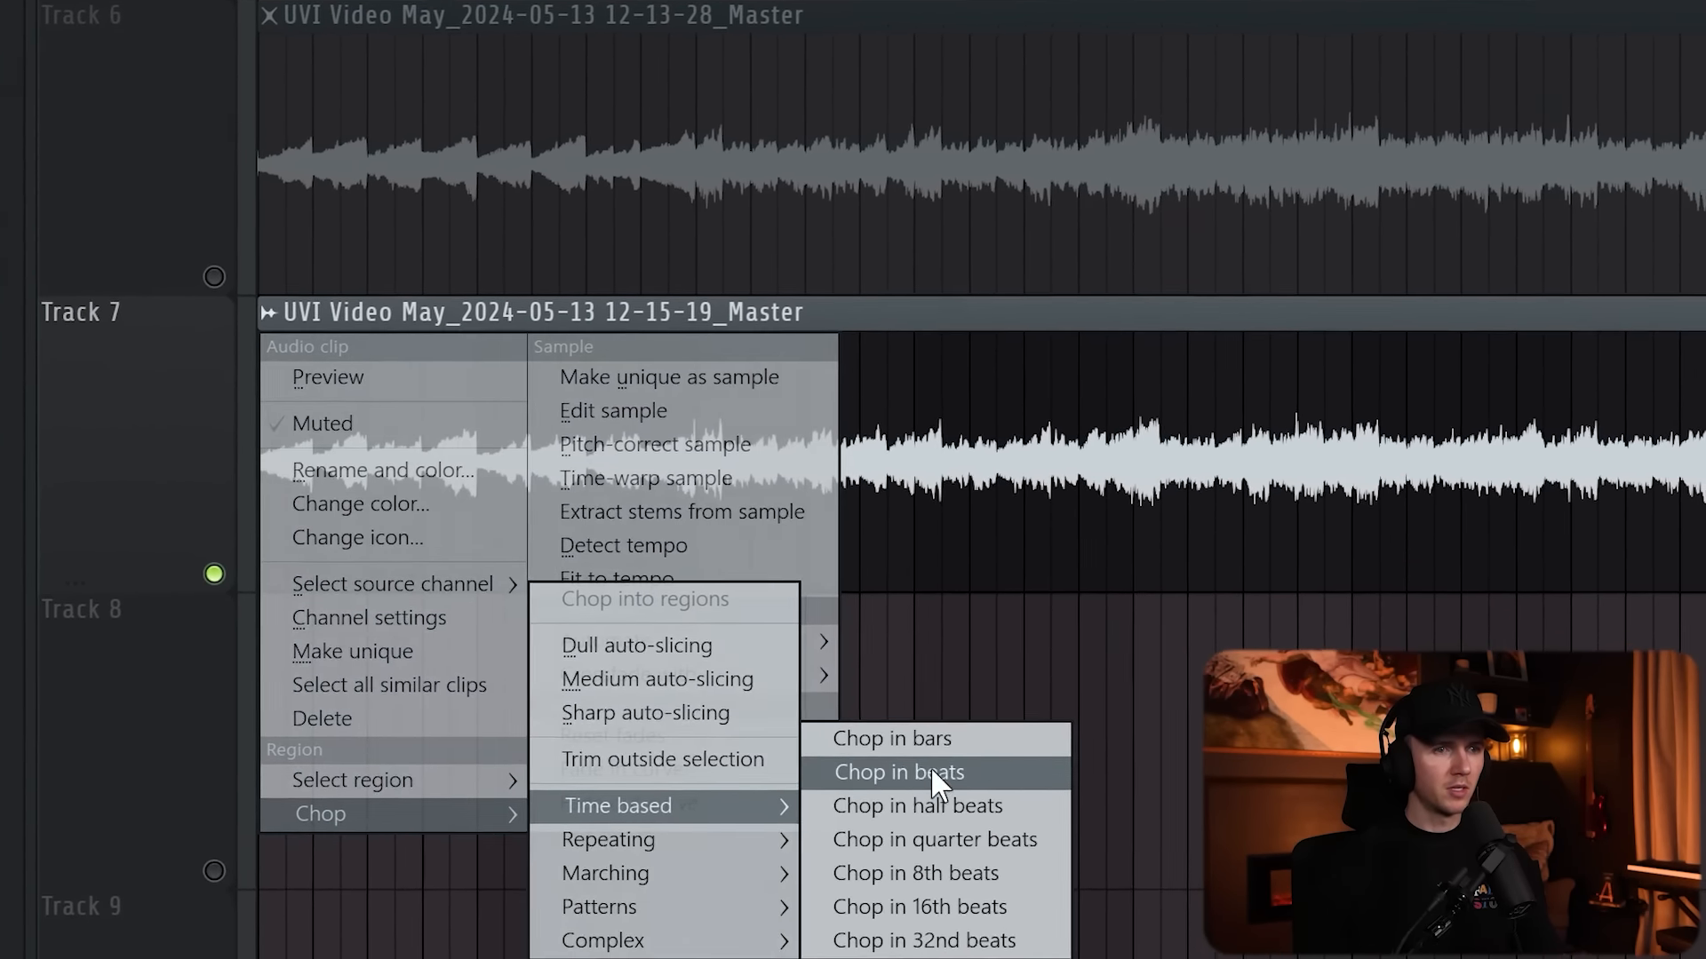
pyautogui.click(1041, 811)
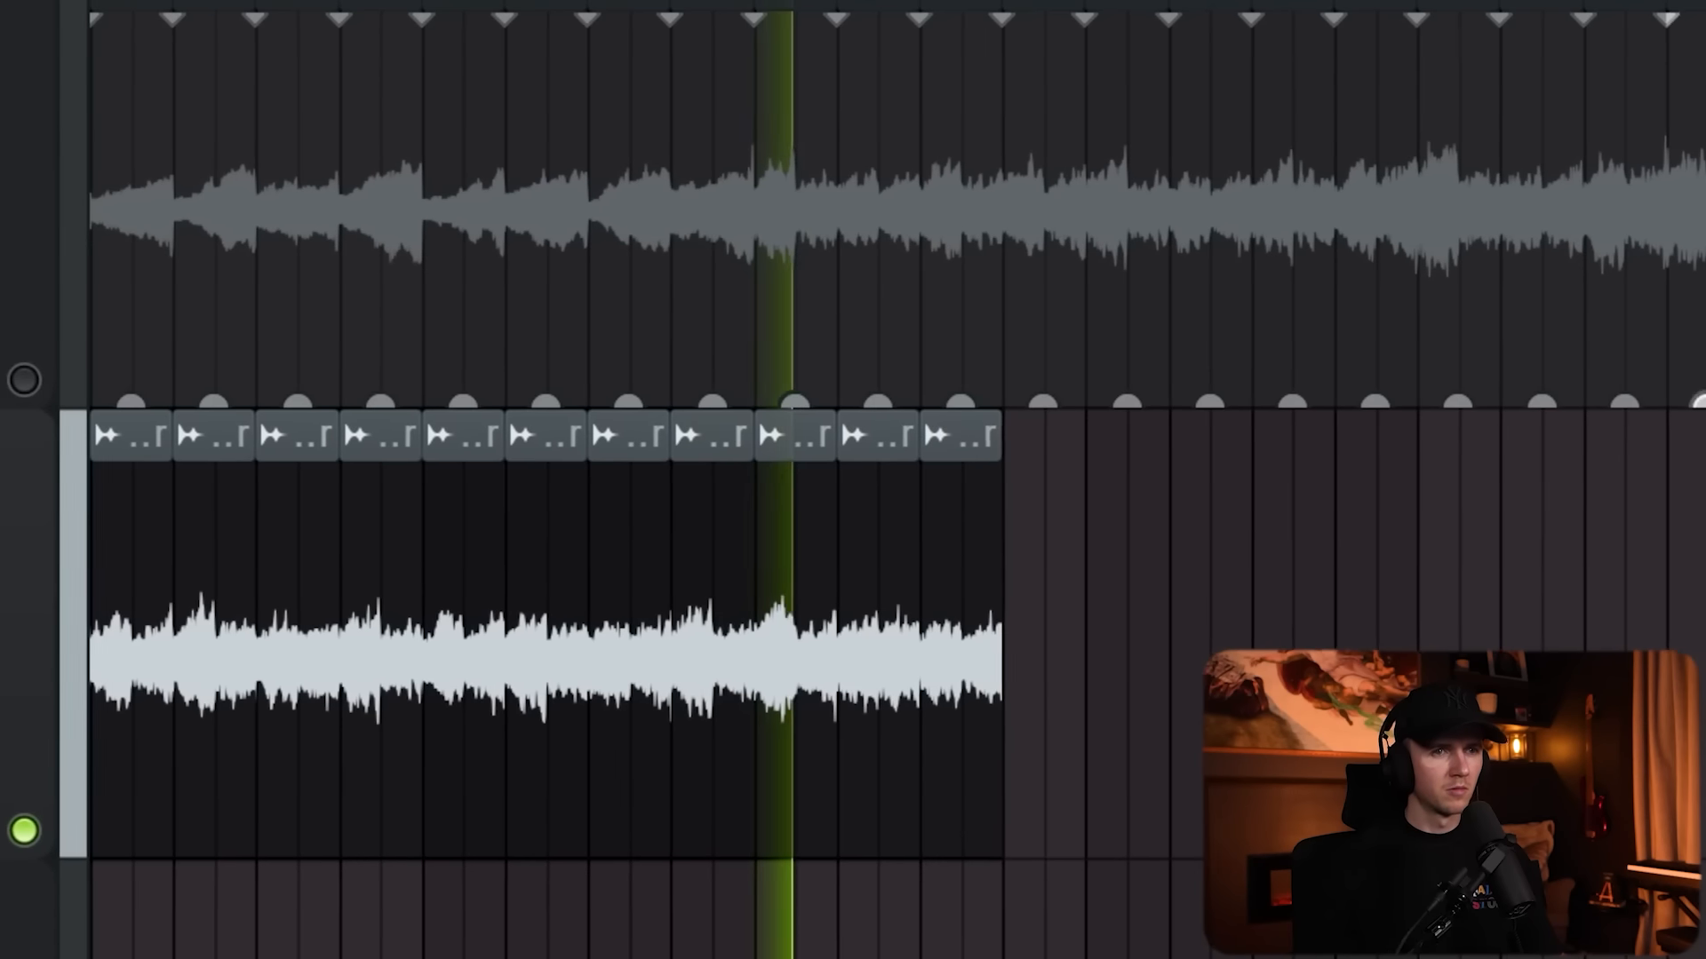
pyautogui.moveTo(1701, 231); pyautogui.dragTo(1059, 690)
pyautogui.moveTo(1609, 231); pyautogui.dragTo(948, 693)
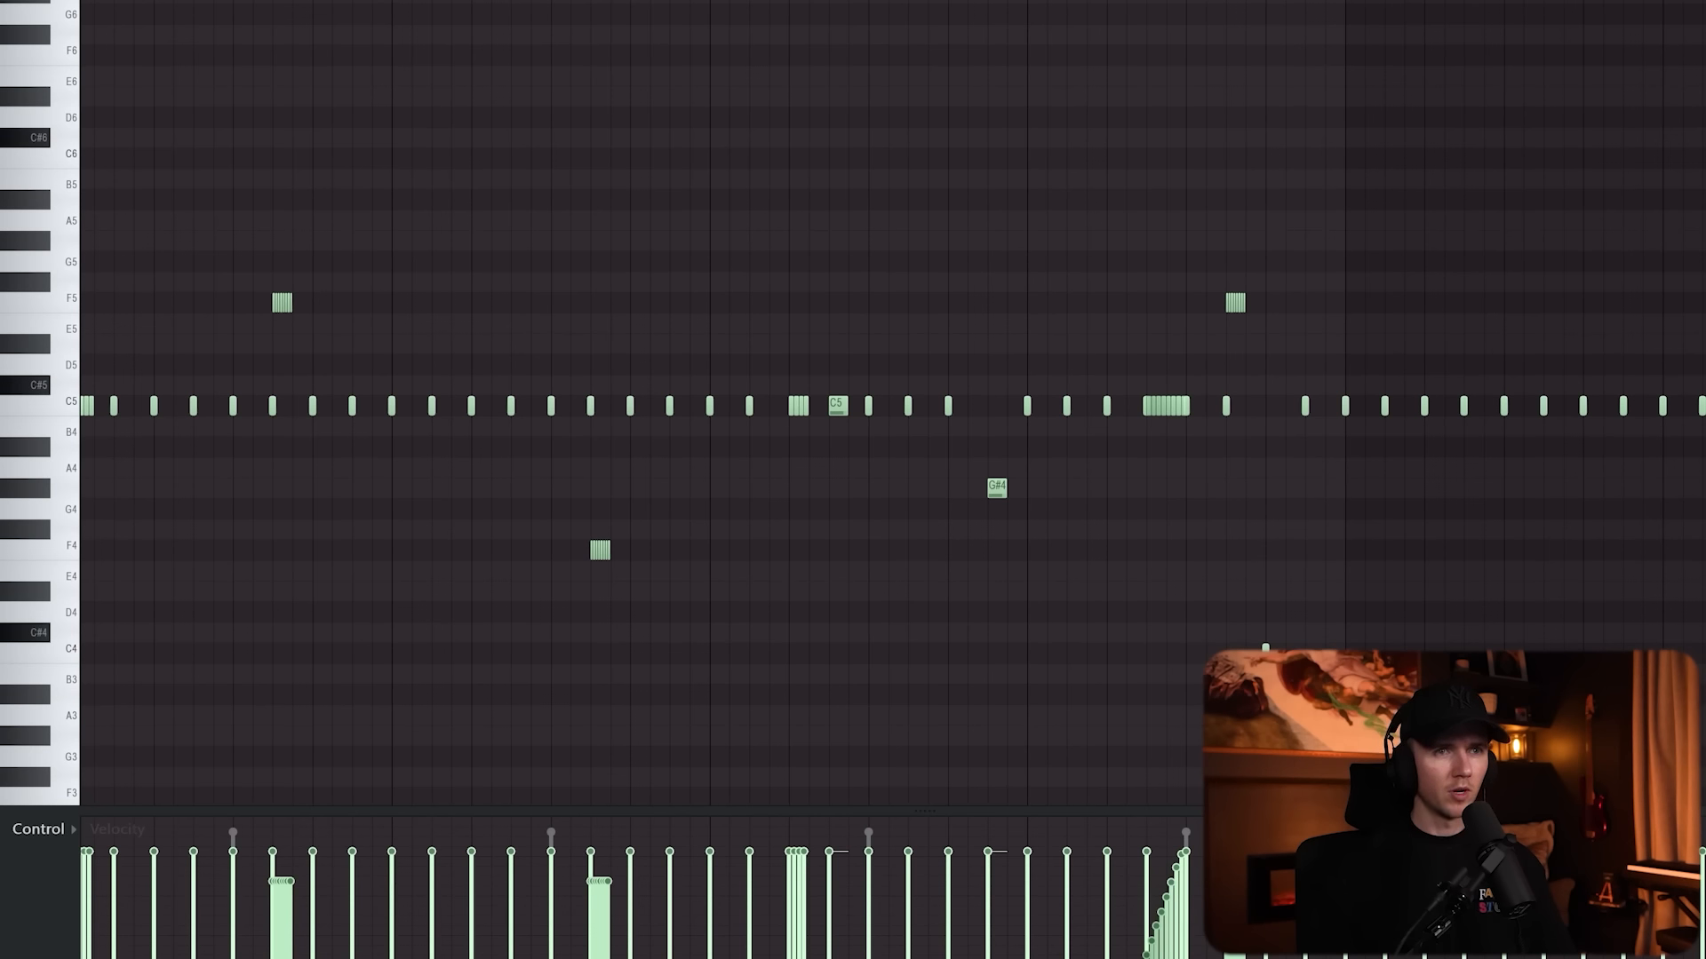
# Play back the hi-hat pattern to check its rolls and pitched notes
pyautogui.scroll(2, 1177, 400)
pyautogui.press('space')
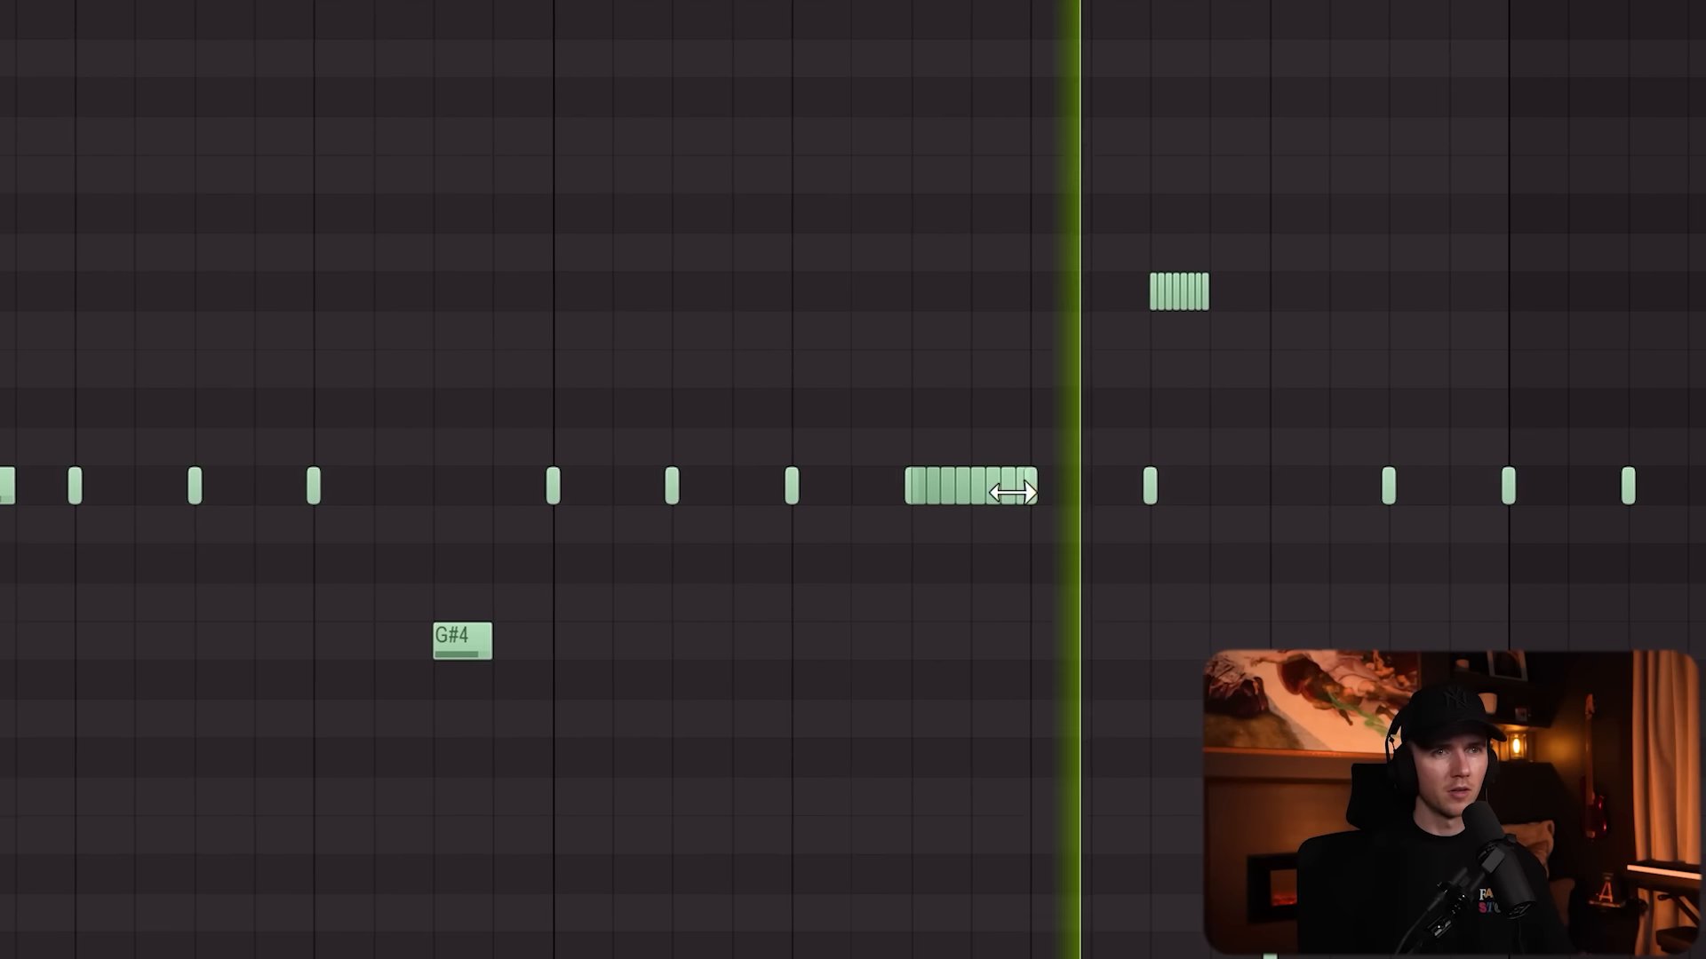
pyautogui.scroll(-3, 1171, 439)
pyautogui.press('space')
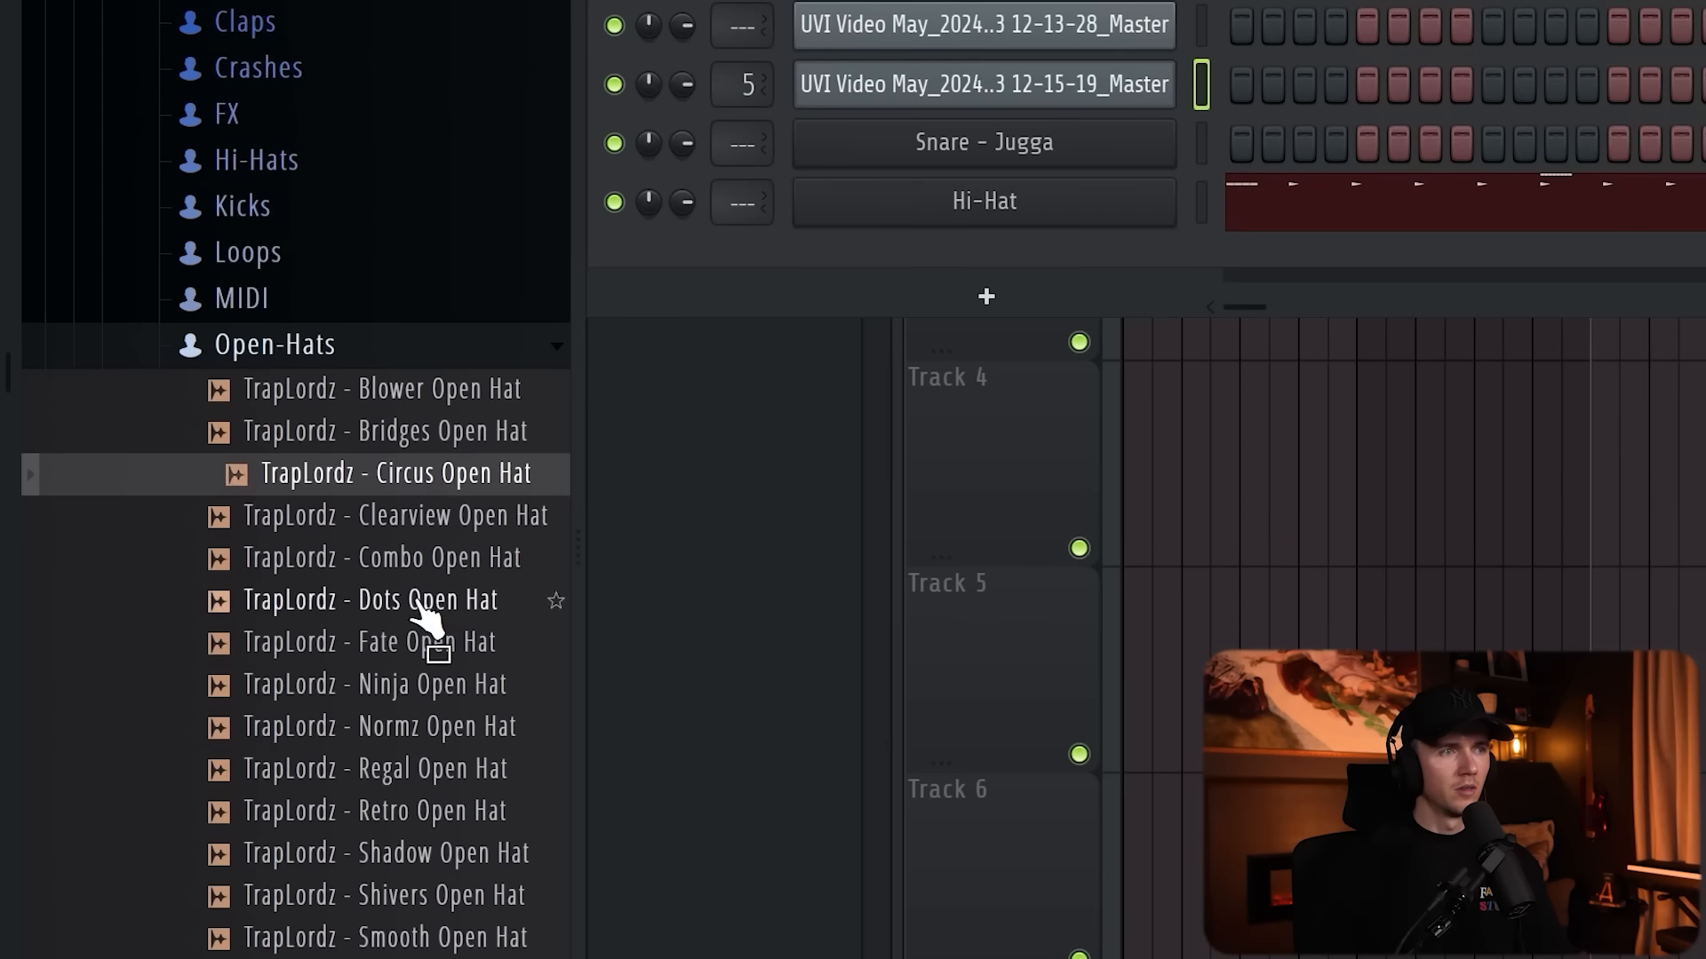
# Audition the TrapLordz Dots and Fate open hat samples
pyautogui.click(425, 601)
pyautogui.click(418, 645)
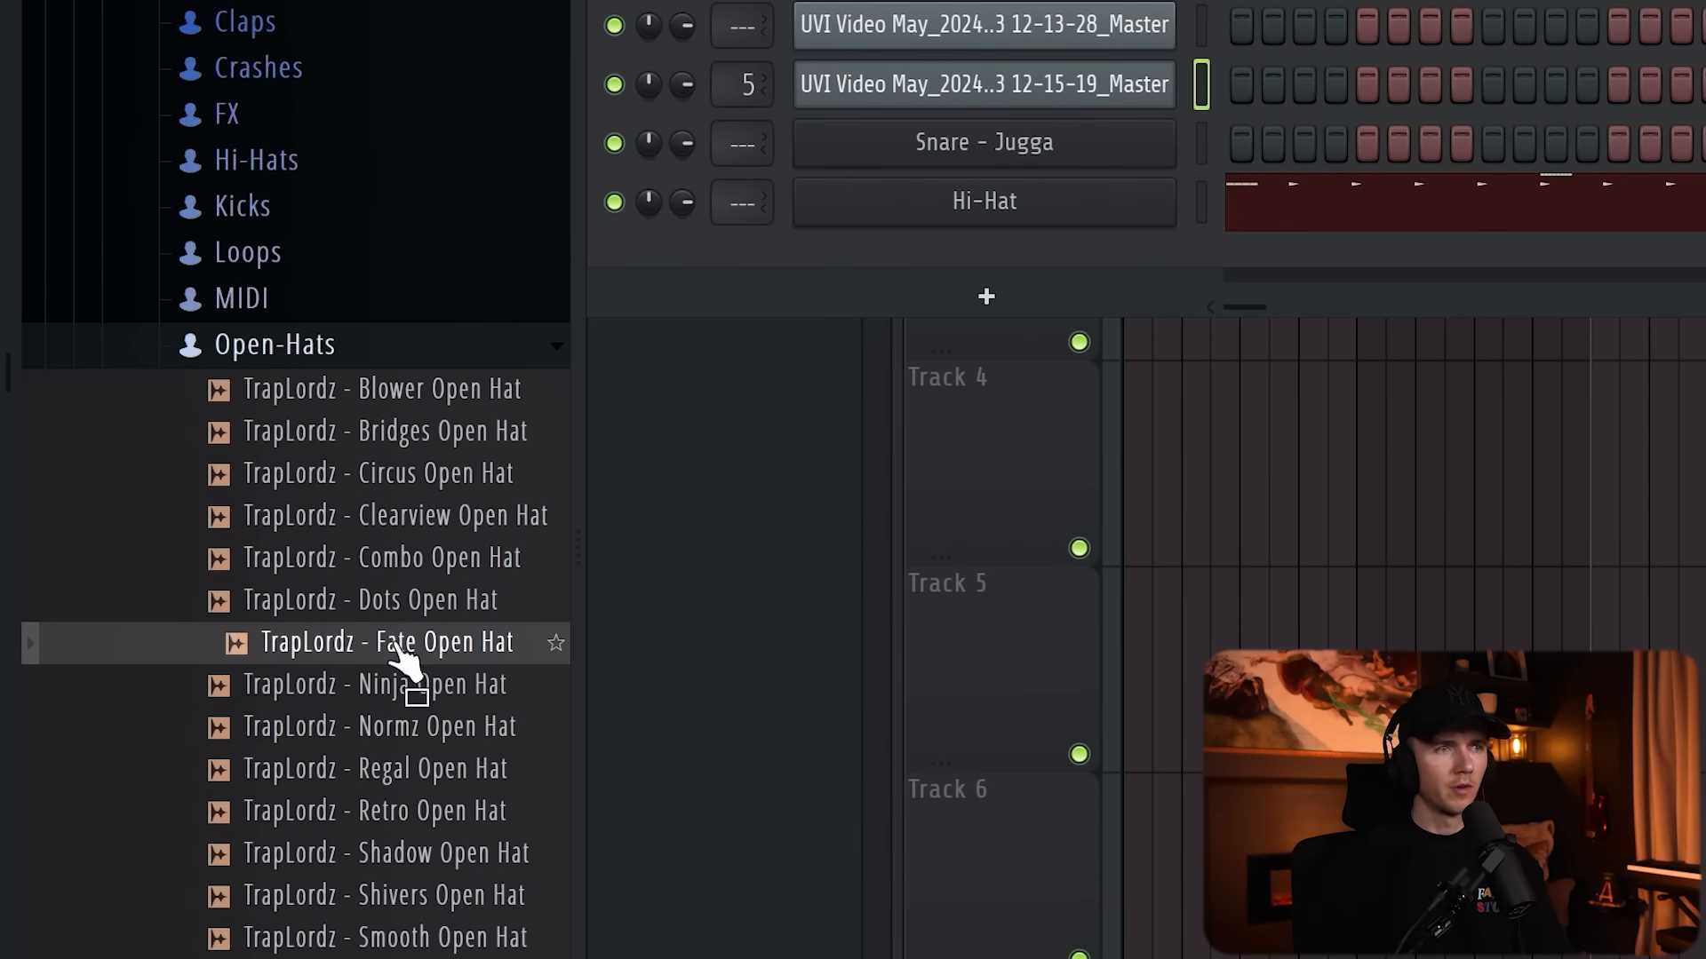
pyautogui.moveTo(399, 649); pyautogui.dragTo(1233, 318)
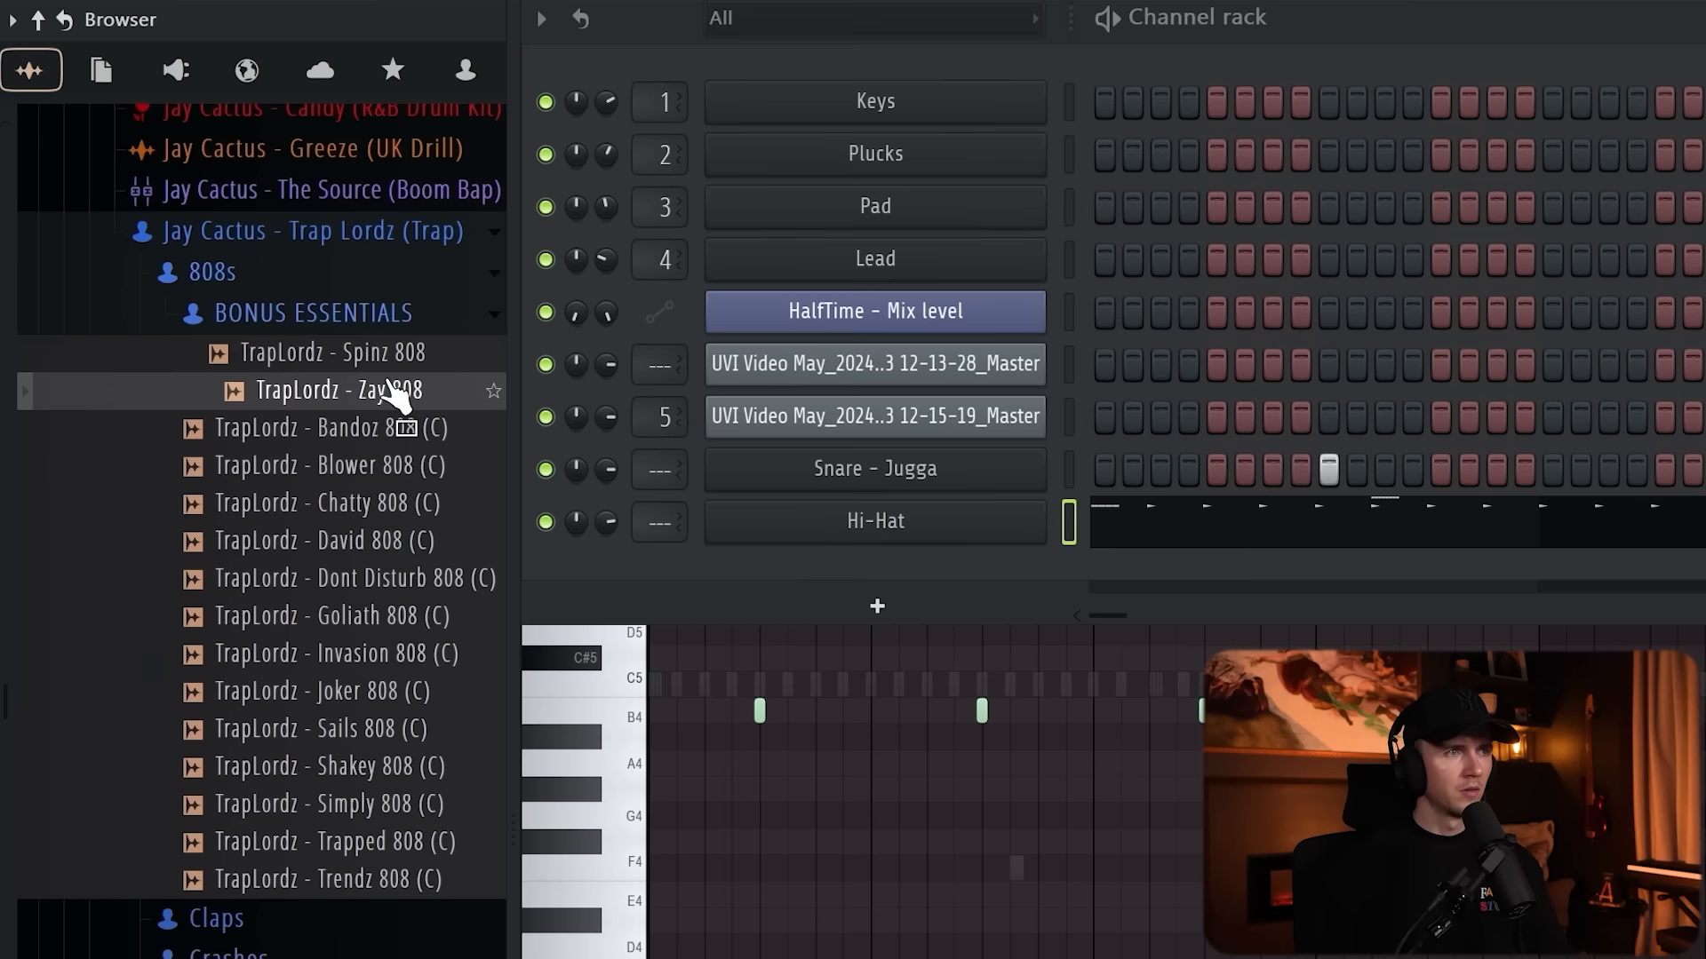
# Use the TrapLordz Spinz 808 as the bass sound and draw a rhythm of short F5 notes for it
pyautogui.moveTo(395, 384); pyautogui.dragTo(393, 364)
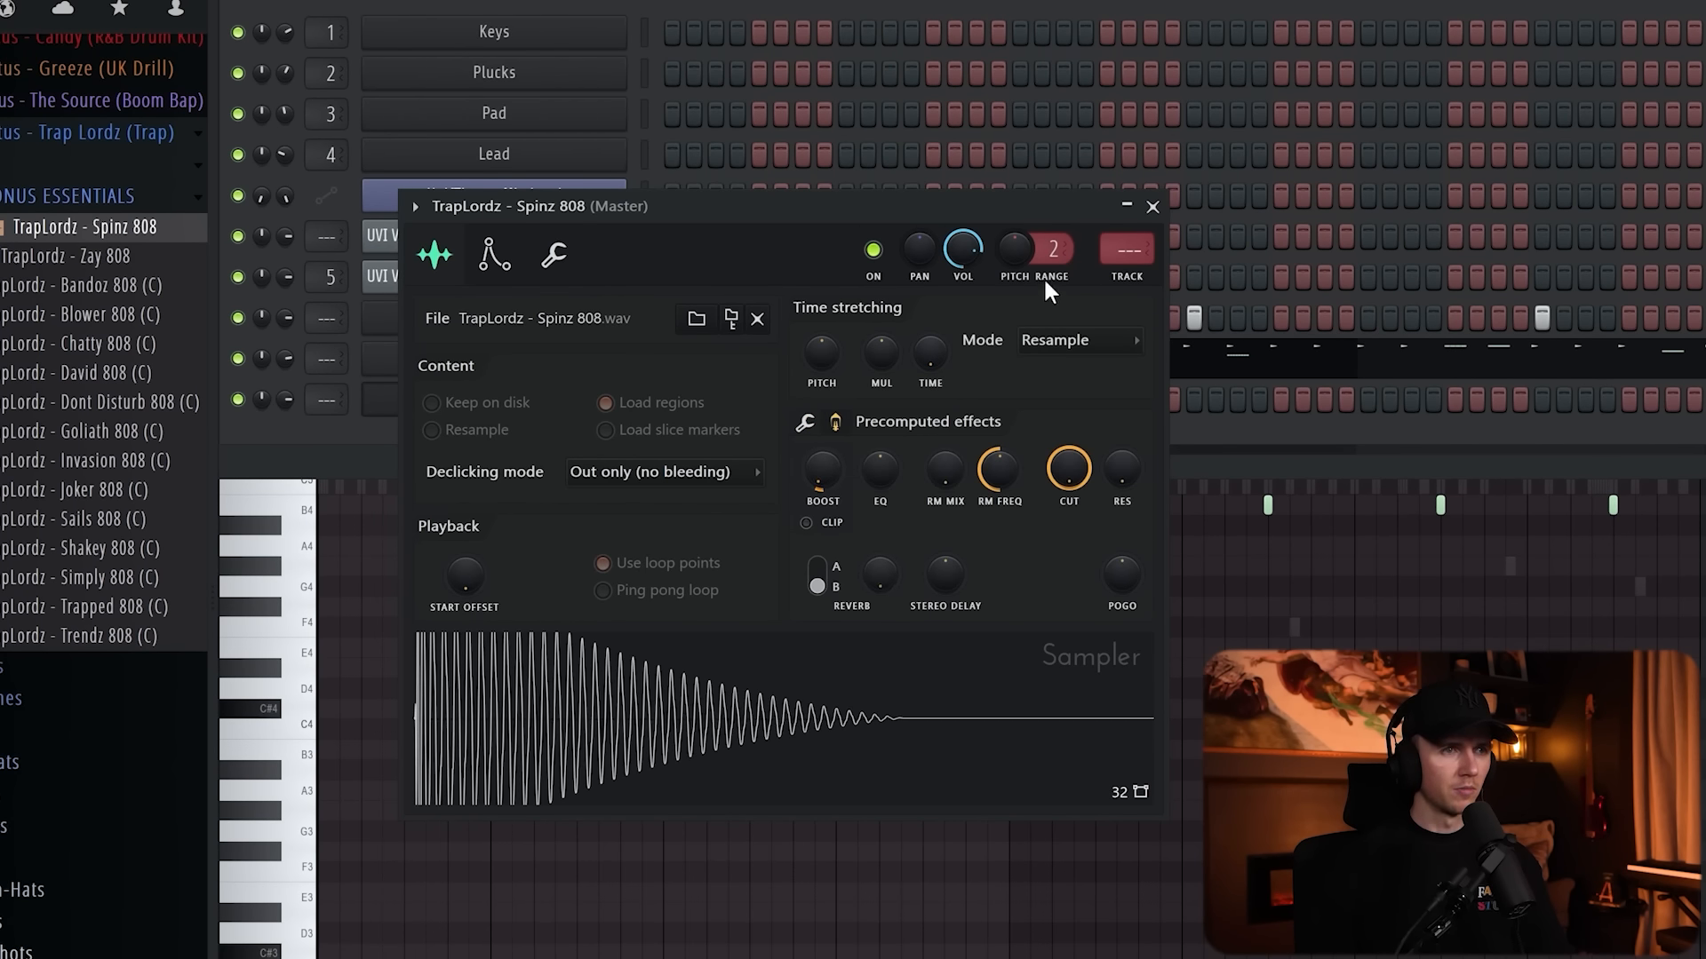
pyautogui.click(1152, 206)
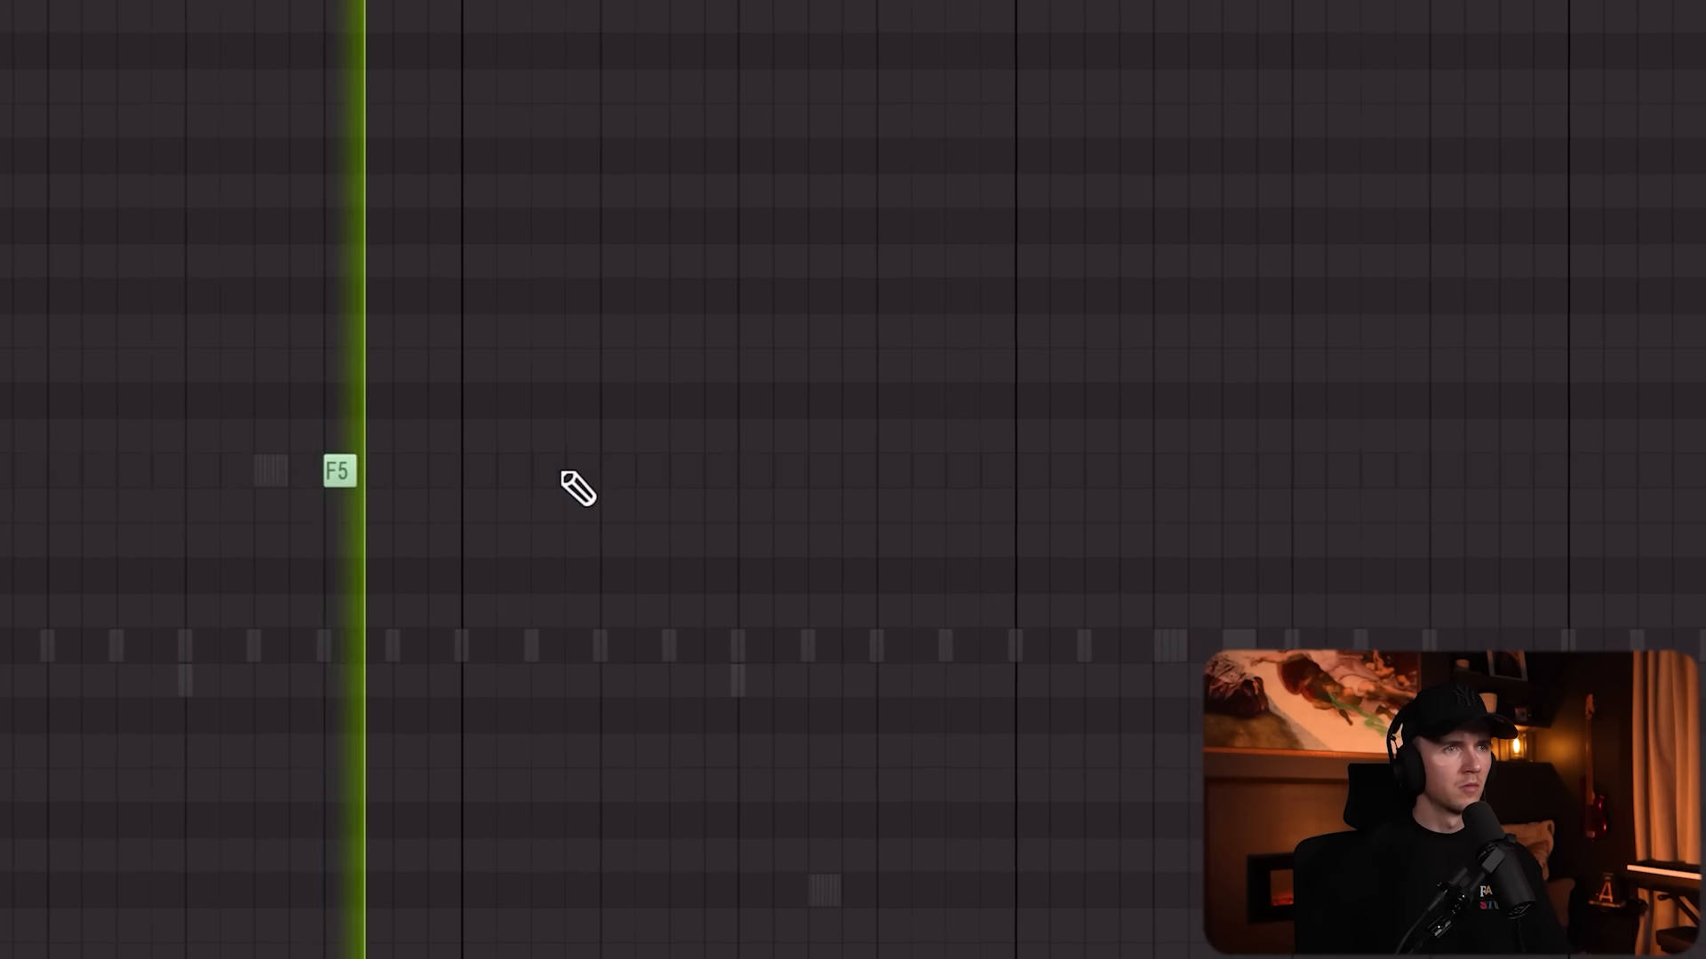
pyautogui.click(562, 472)
pyautogui.click(1022, 471)
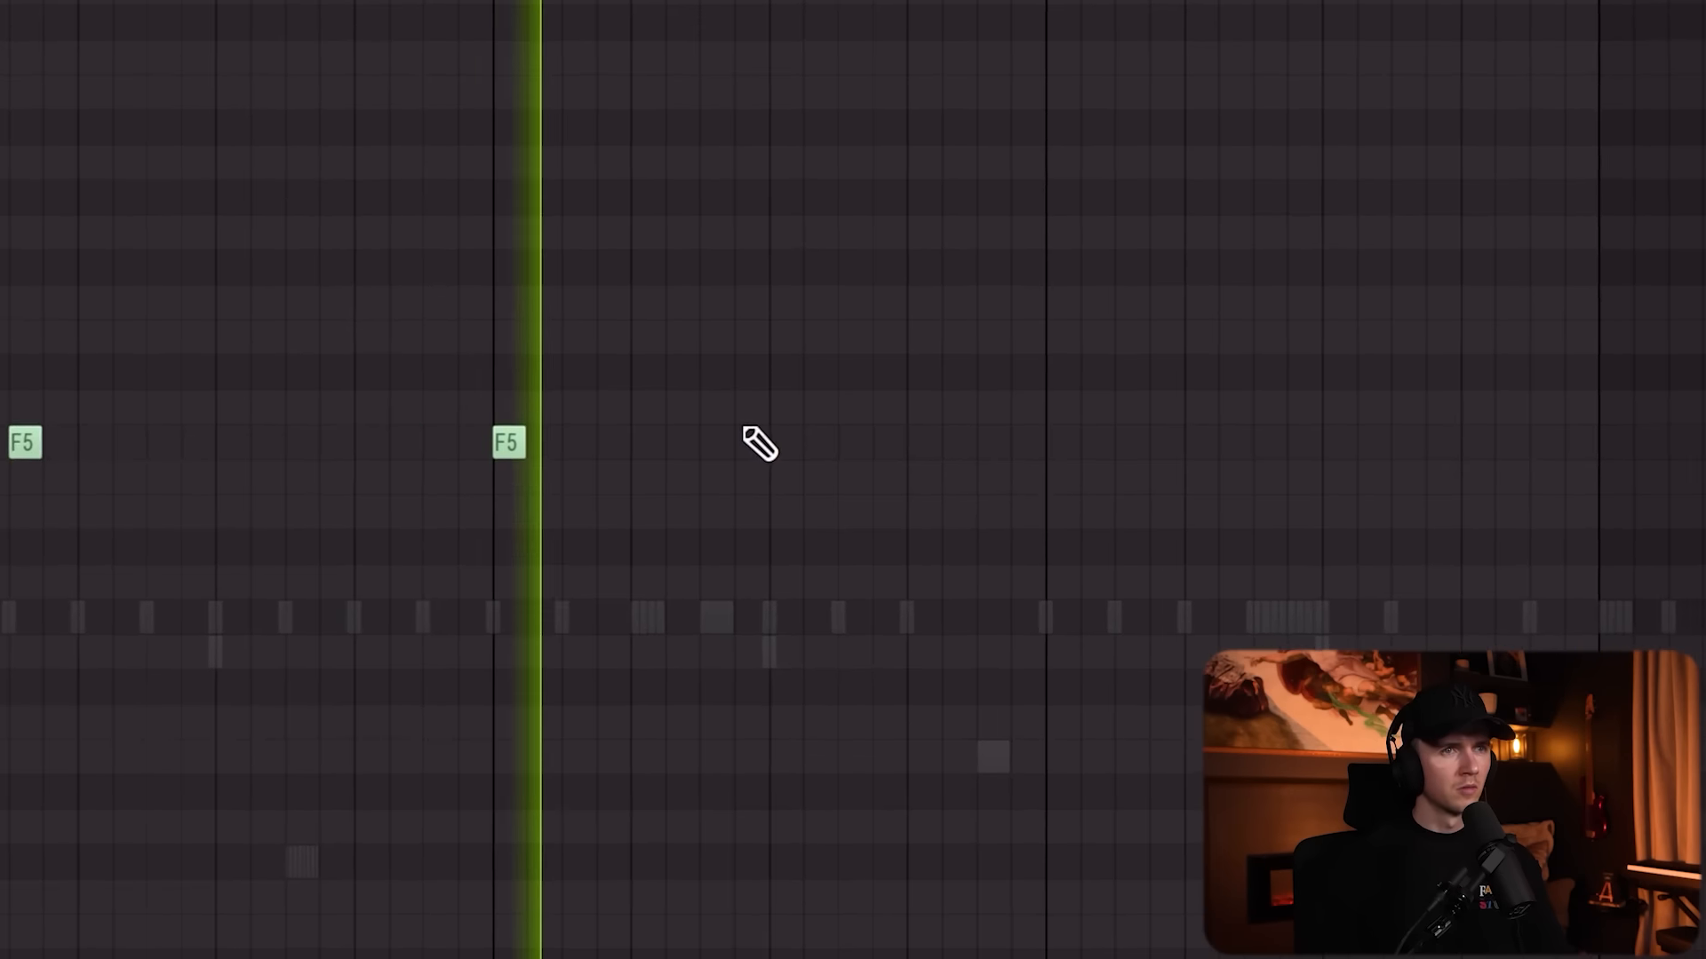
pyautogui.click(923, 442)
pyautogui.click(1129, 443)
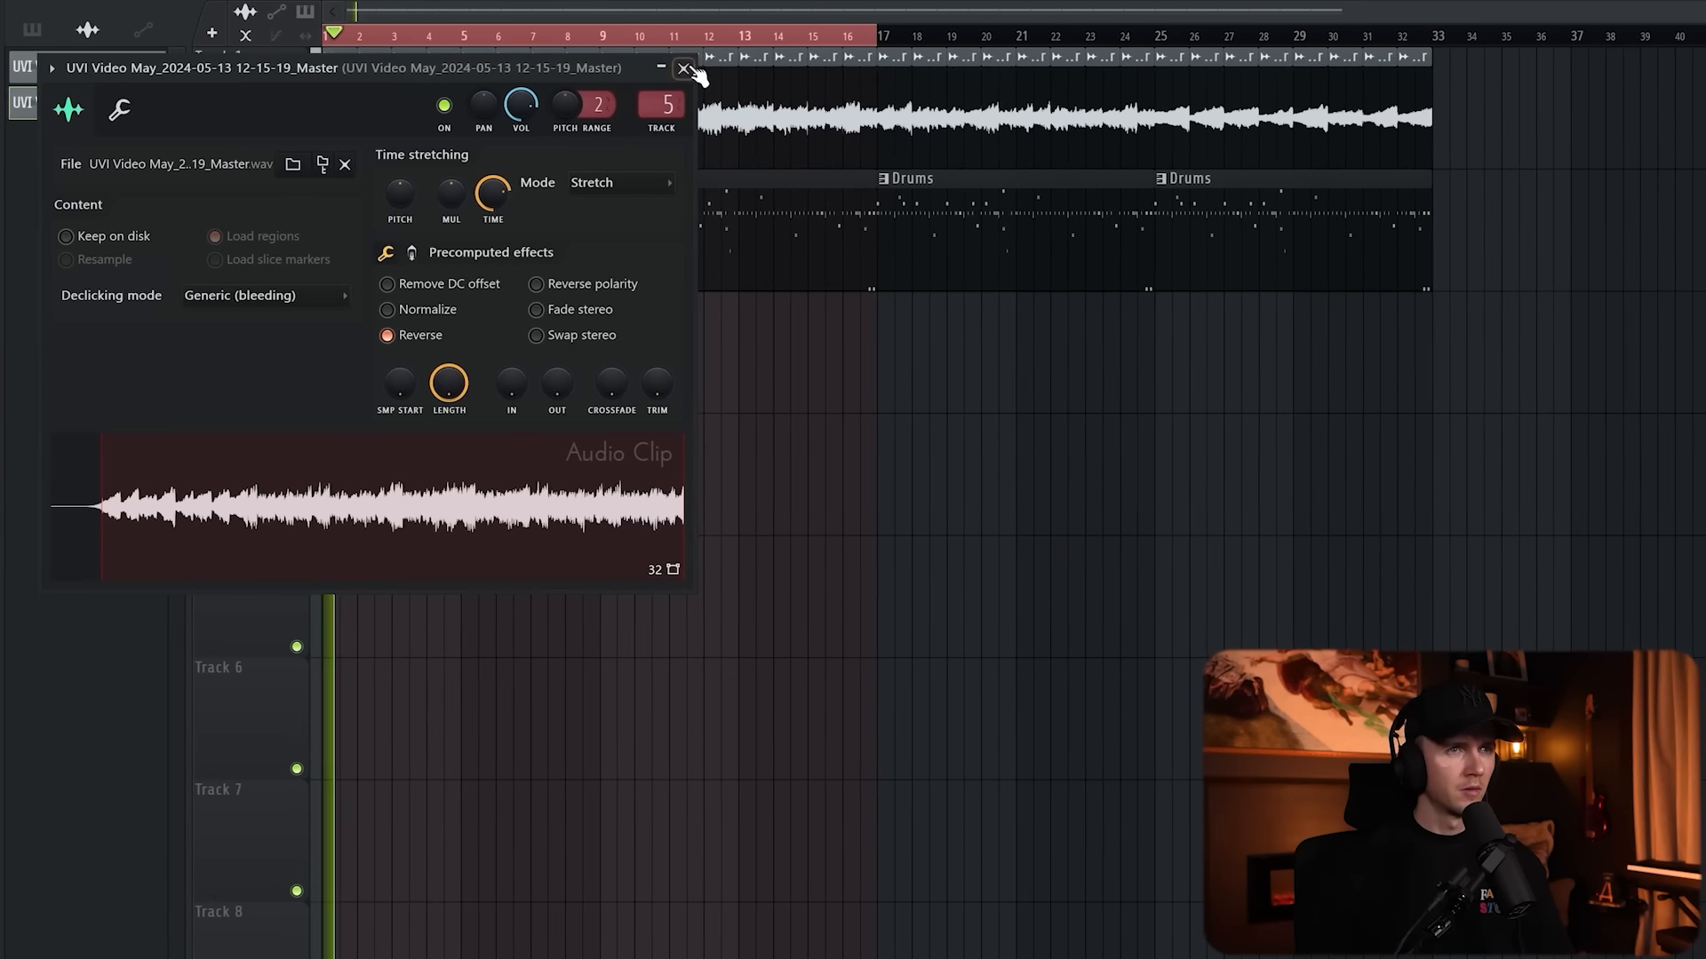
# Close the audio clip settings and place kick hits in the channel rack in line with the 808 notes
pyautogui.press('Escape')
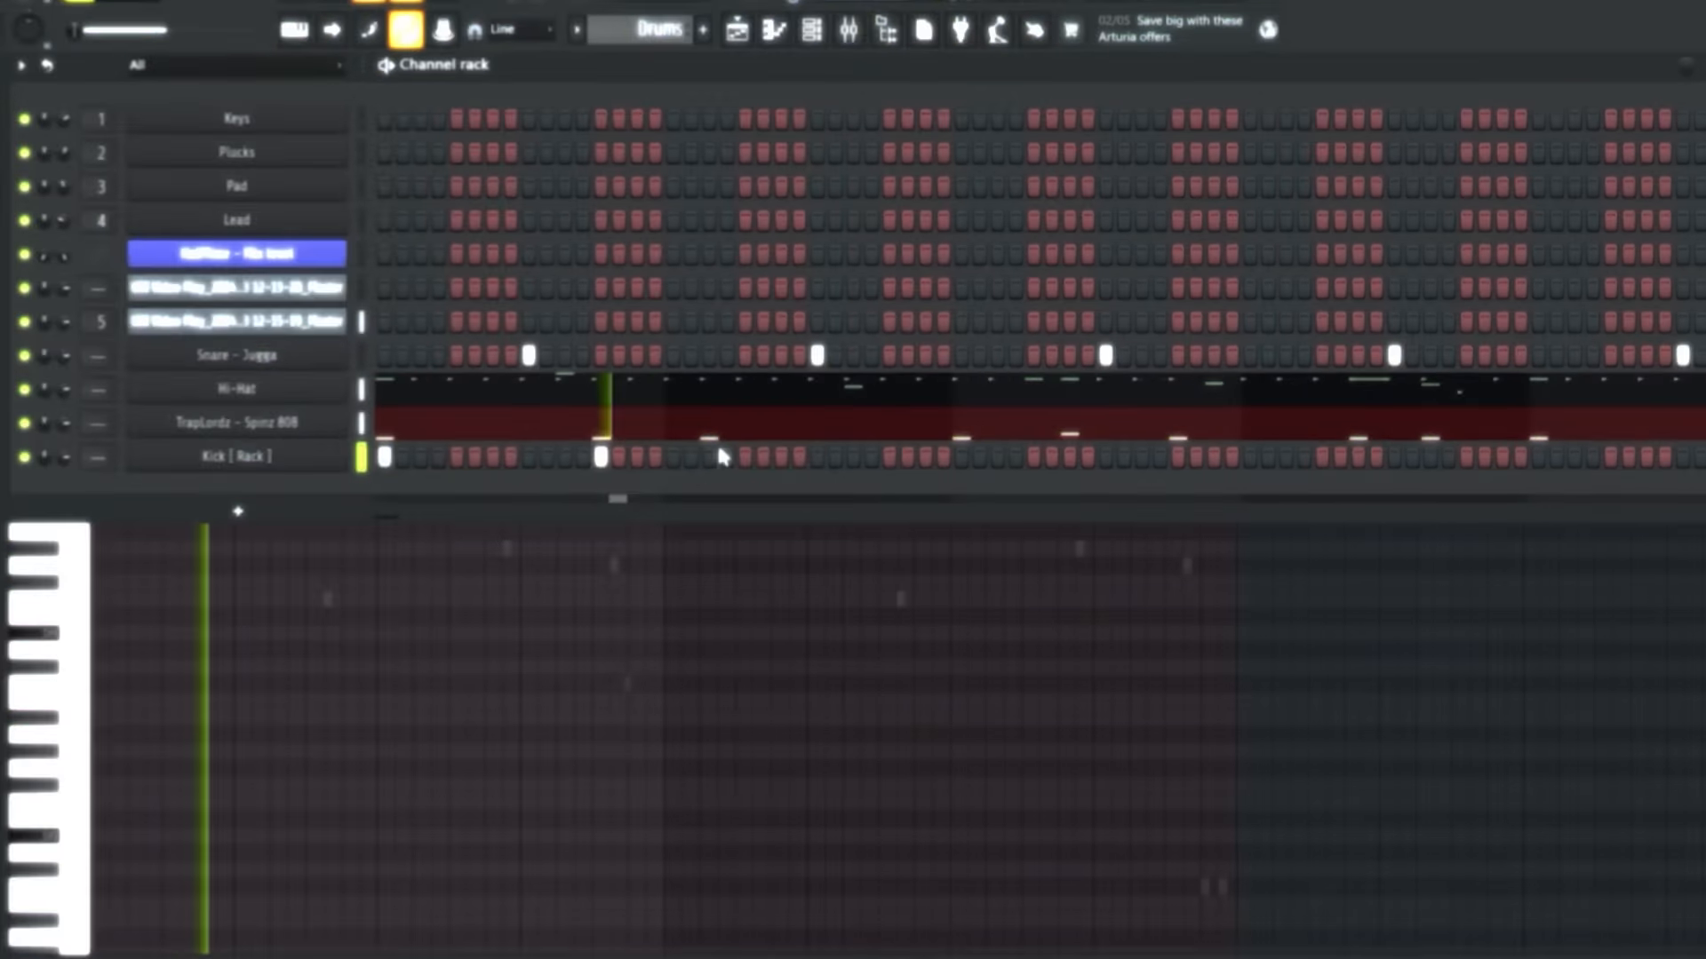
pyautogui.click(780, 462)
pyautogui.click(898, 461)
pyautogui.click(1014, 462)
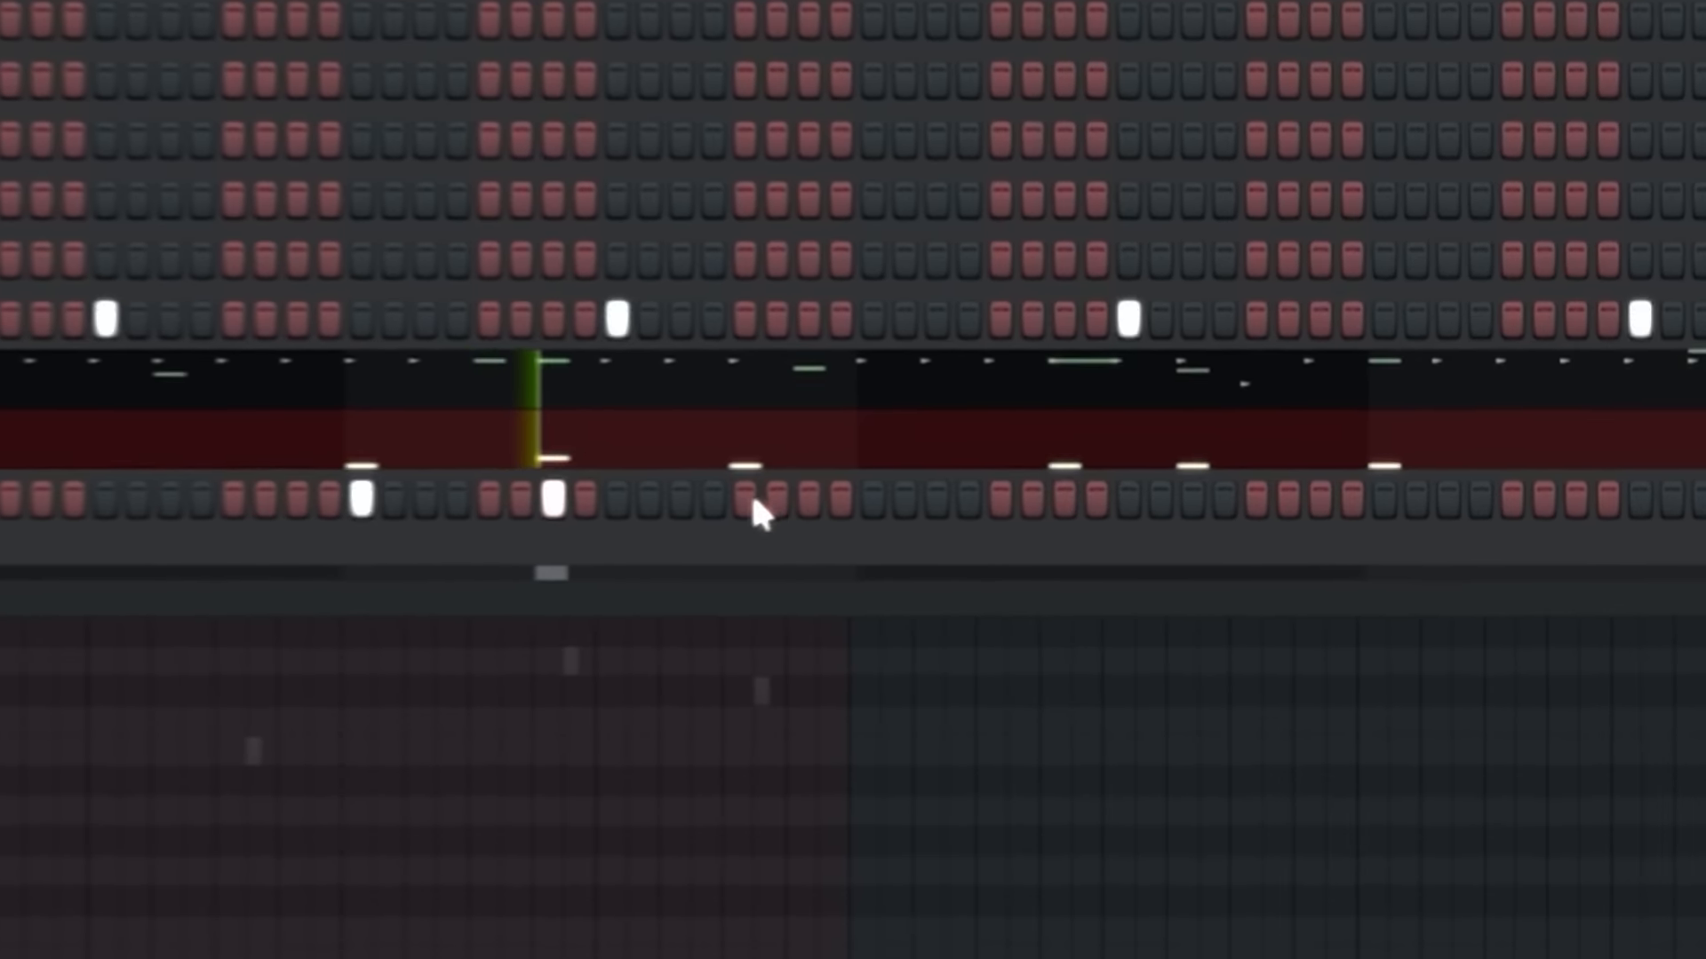
pyautogui.click(752, 499)
pyautogui.click(1066, 499)
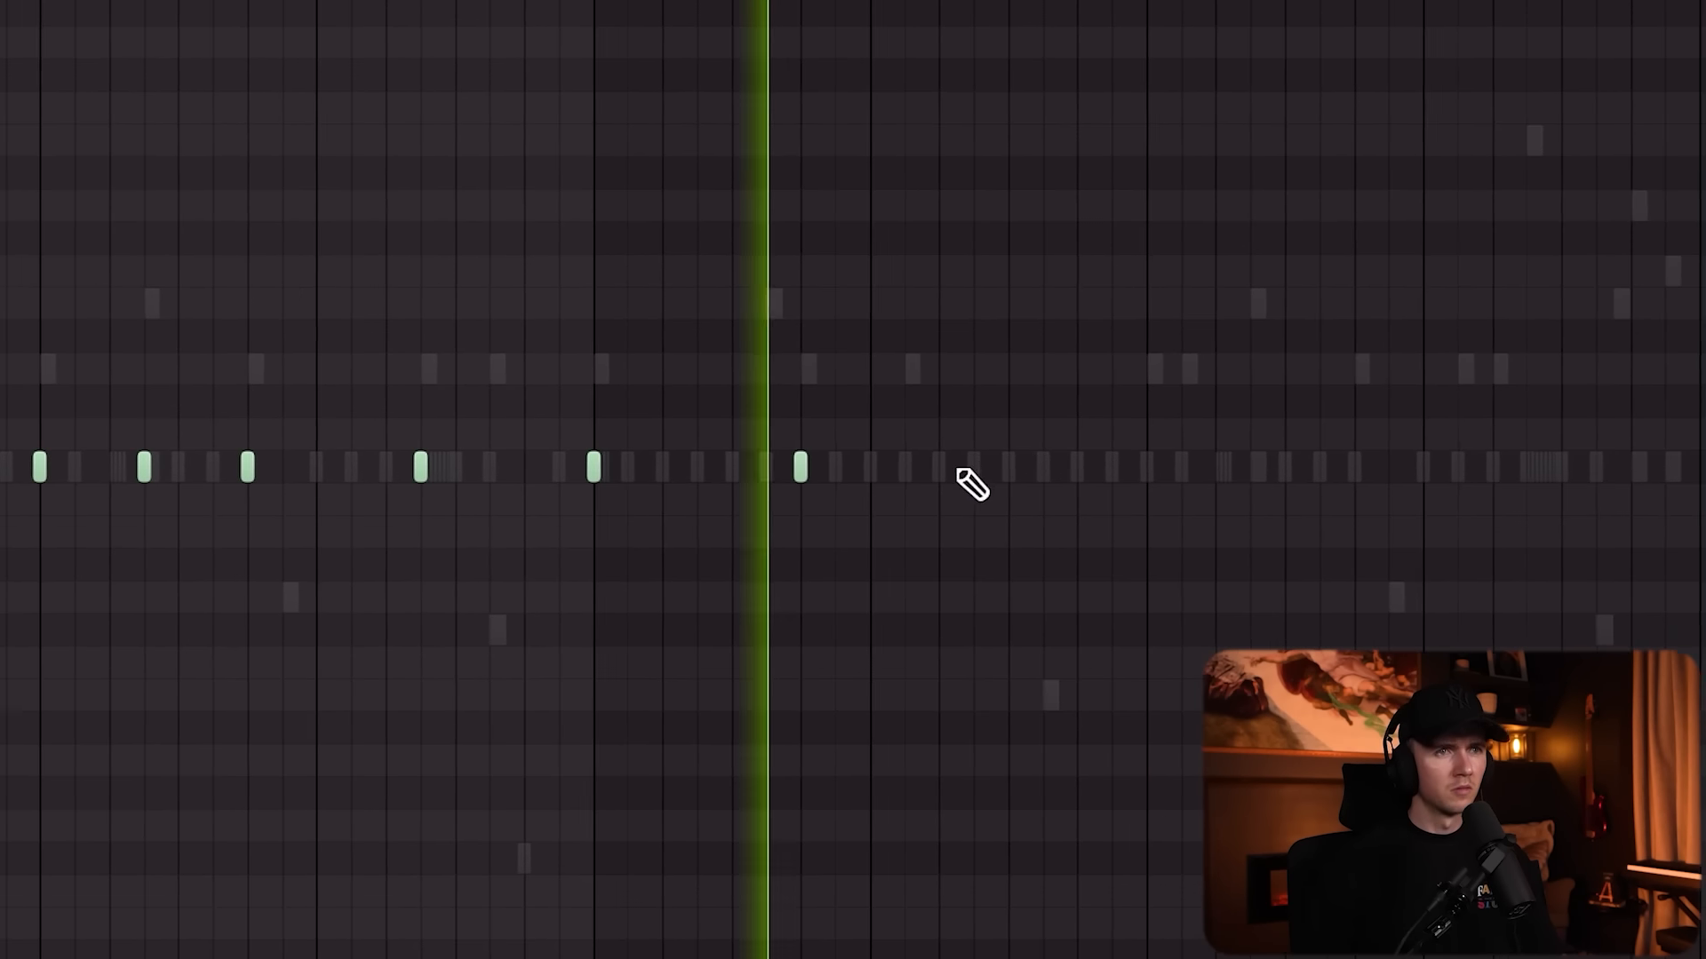
# Add the remaining C5 kick notes across the second half of the drum pattern, following the 808 rhythm
pyautogui.click(812, 463)
pyautogui.scroll(2, 982, 476)
pyautogui.click(959, 473)
pyautogui.click(870, 471)
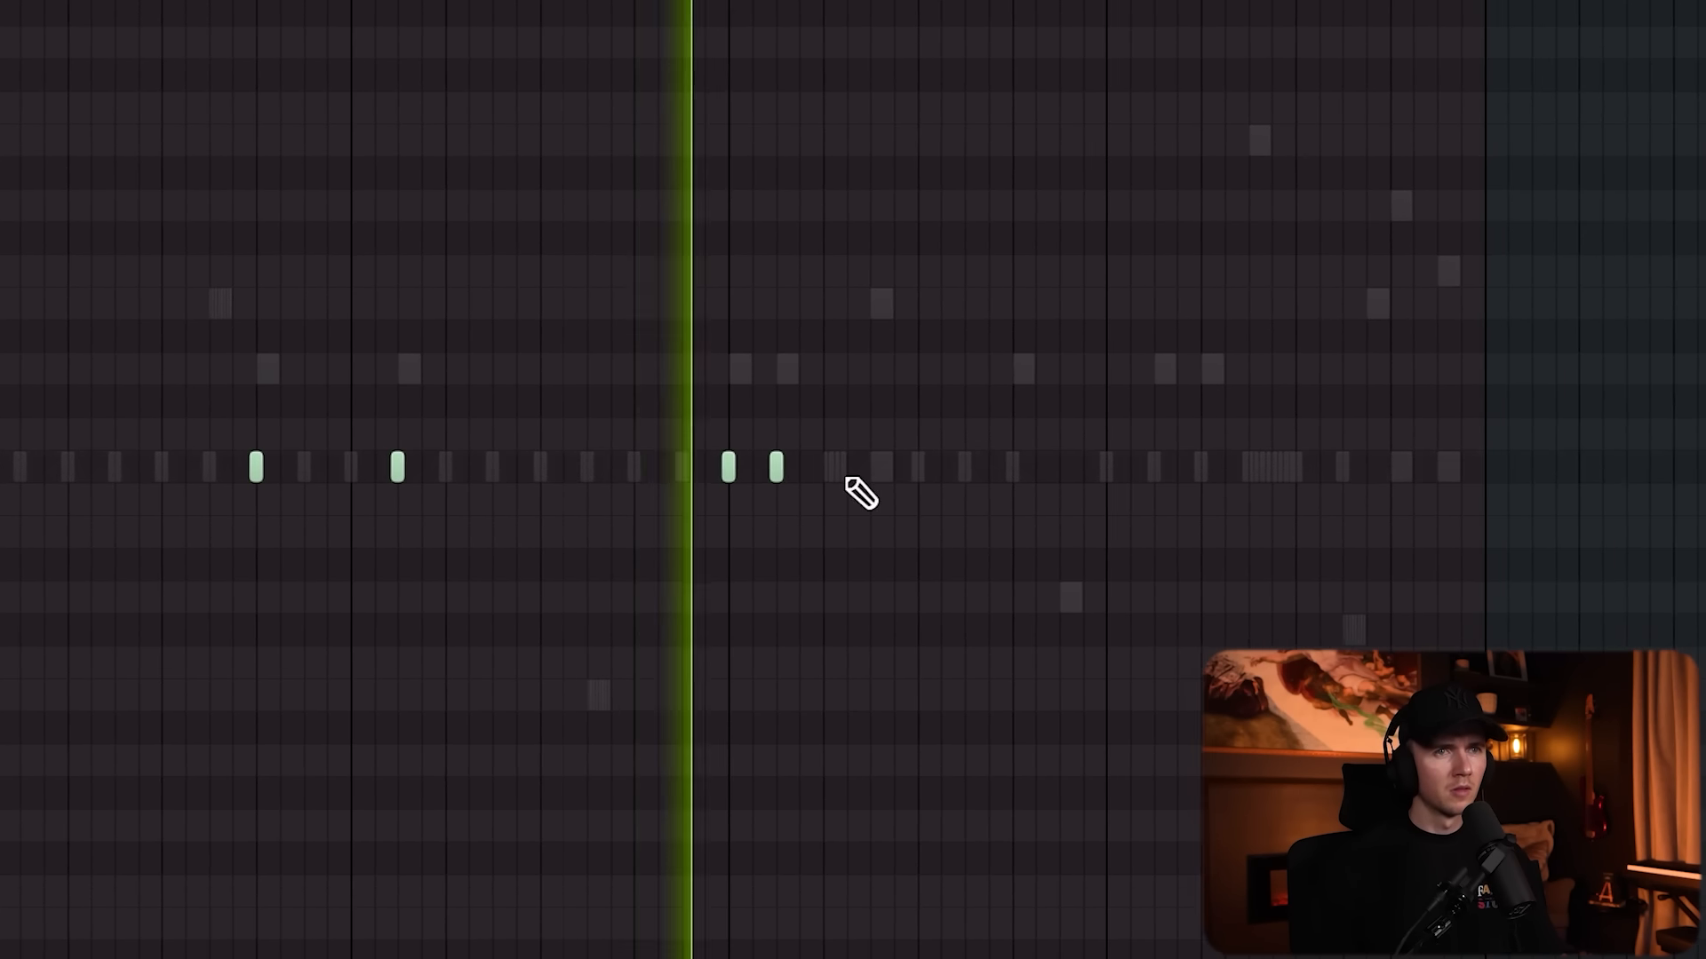
pyautogui.click(814, 468)
pyautogui.click(880, 473)
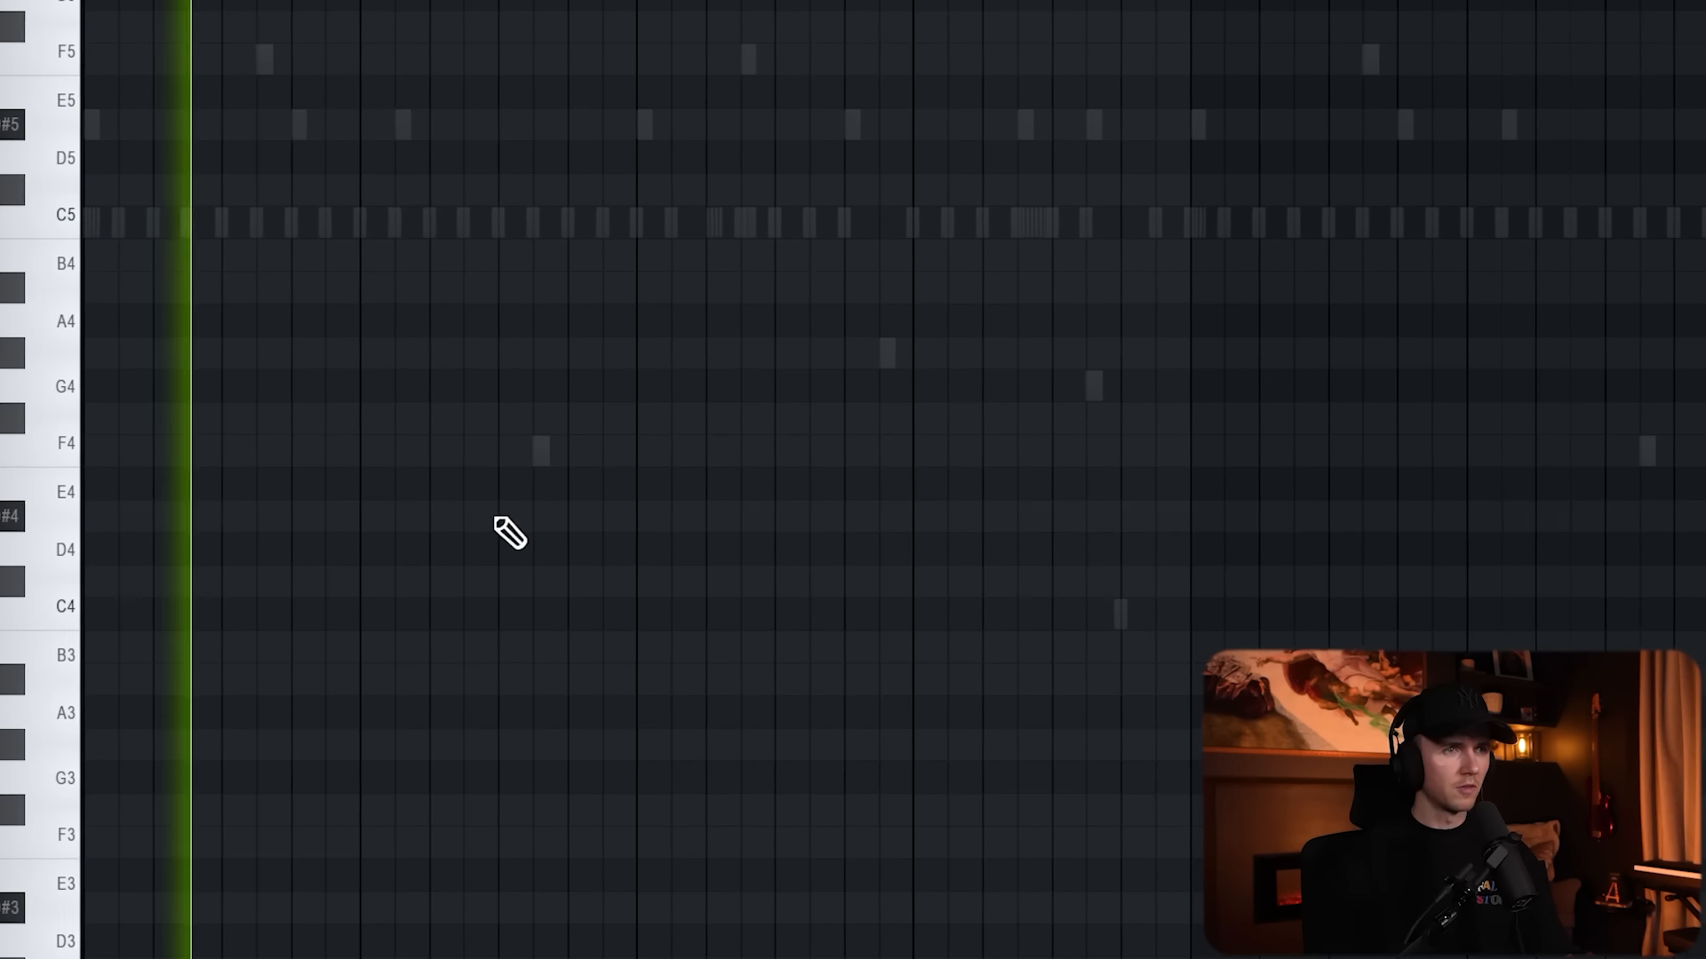
# Place a D#4 note for the Detroit Bass in the piano roll and duplicate it further along the pattern
pyautogui.click(471, 517)
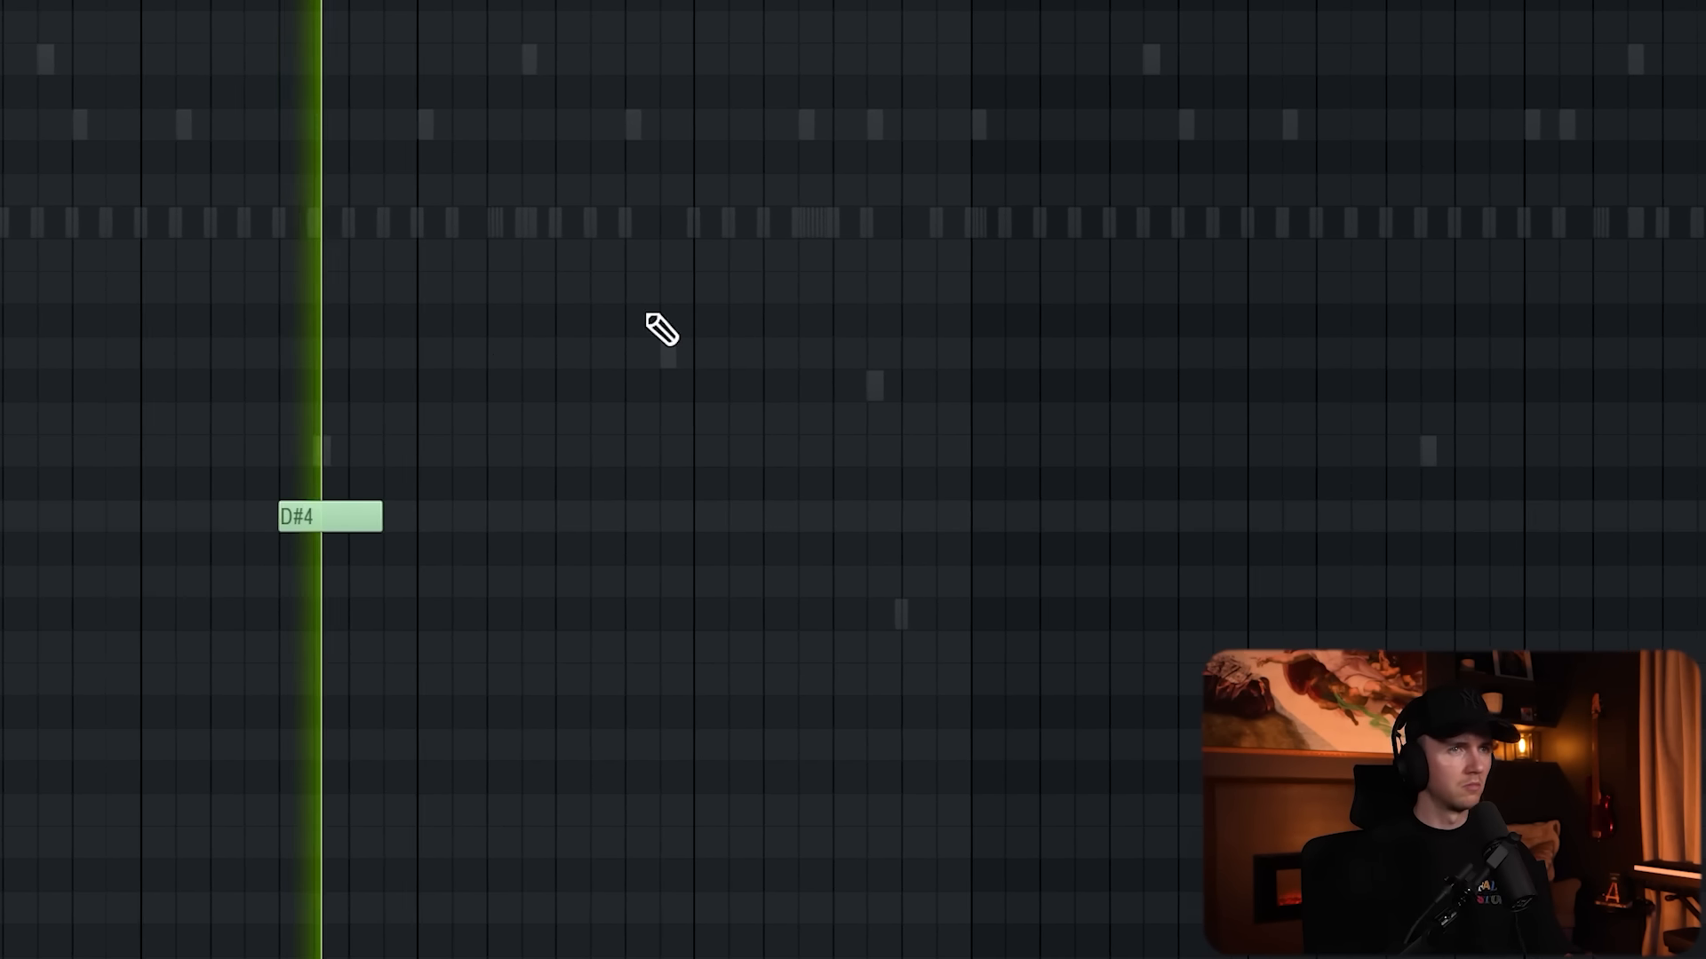
pyautogui.hotkey('ctrl', 'a')
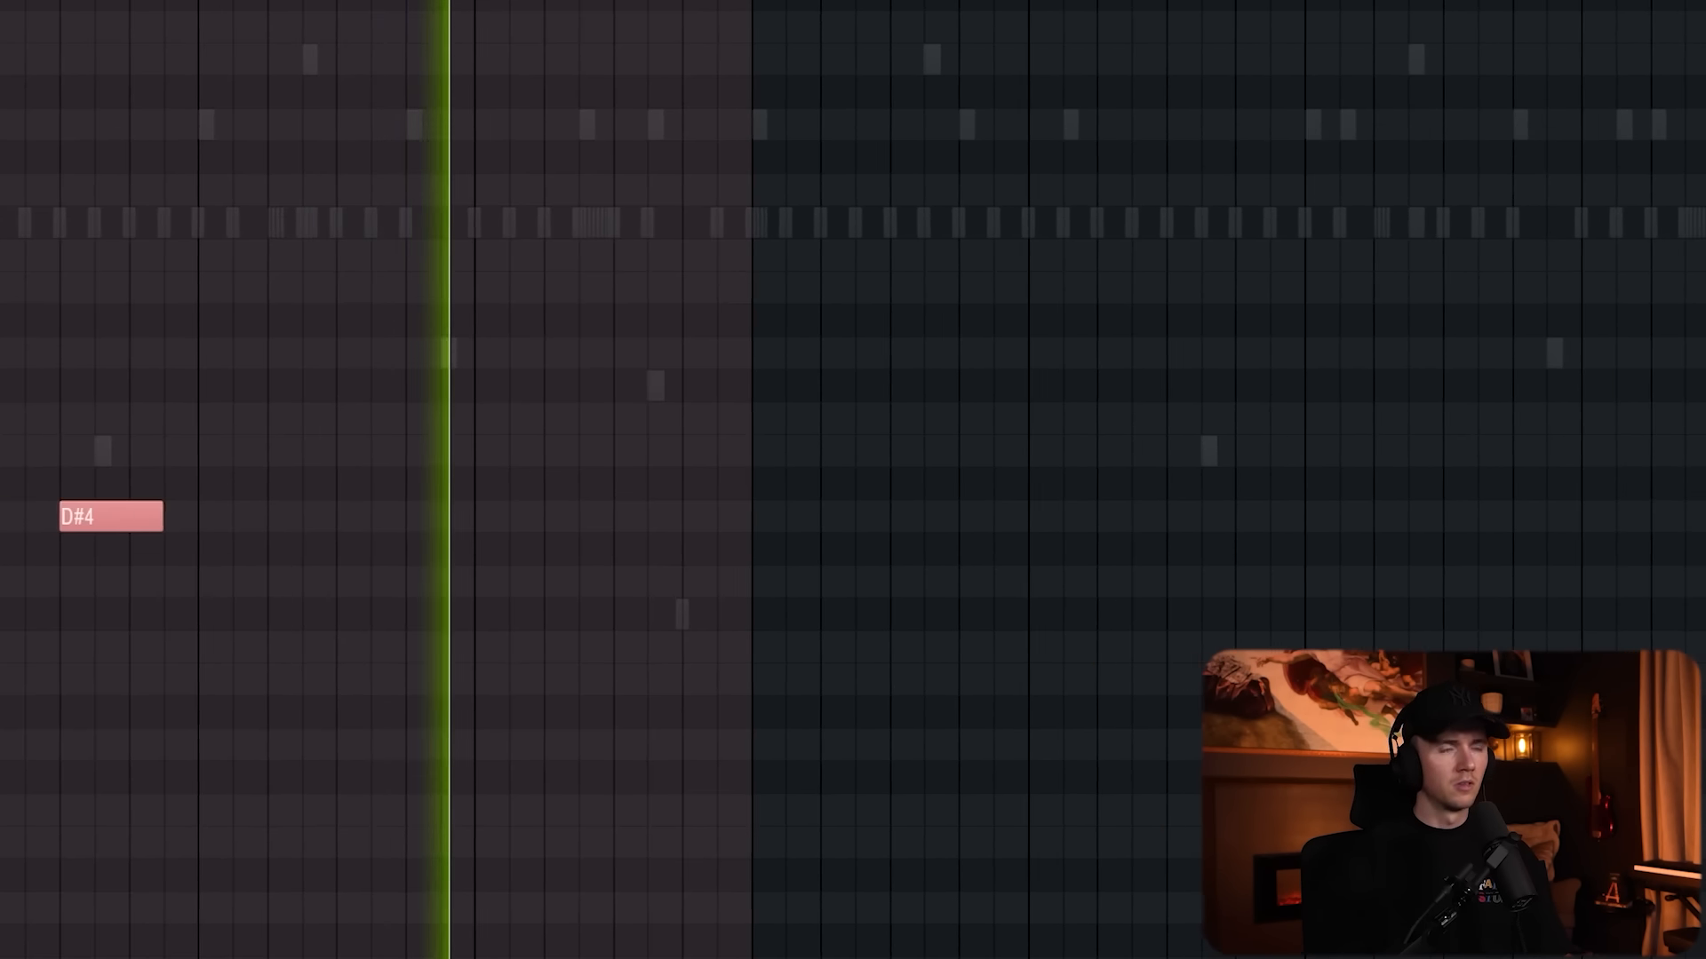
pyautogui.hotkey('ctrl', 'b')
pyautogui.hotkey('ctrl', 'd')
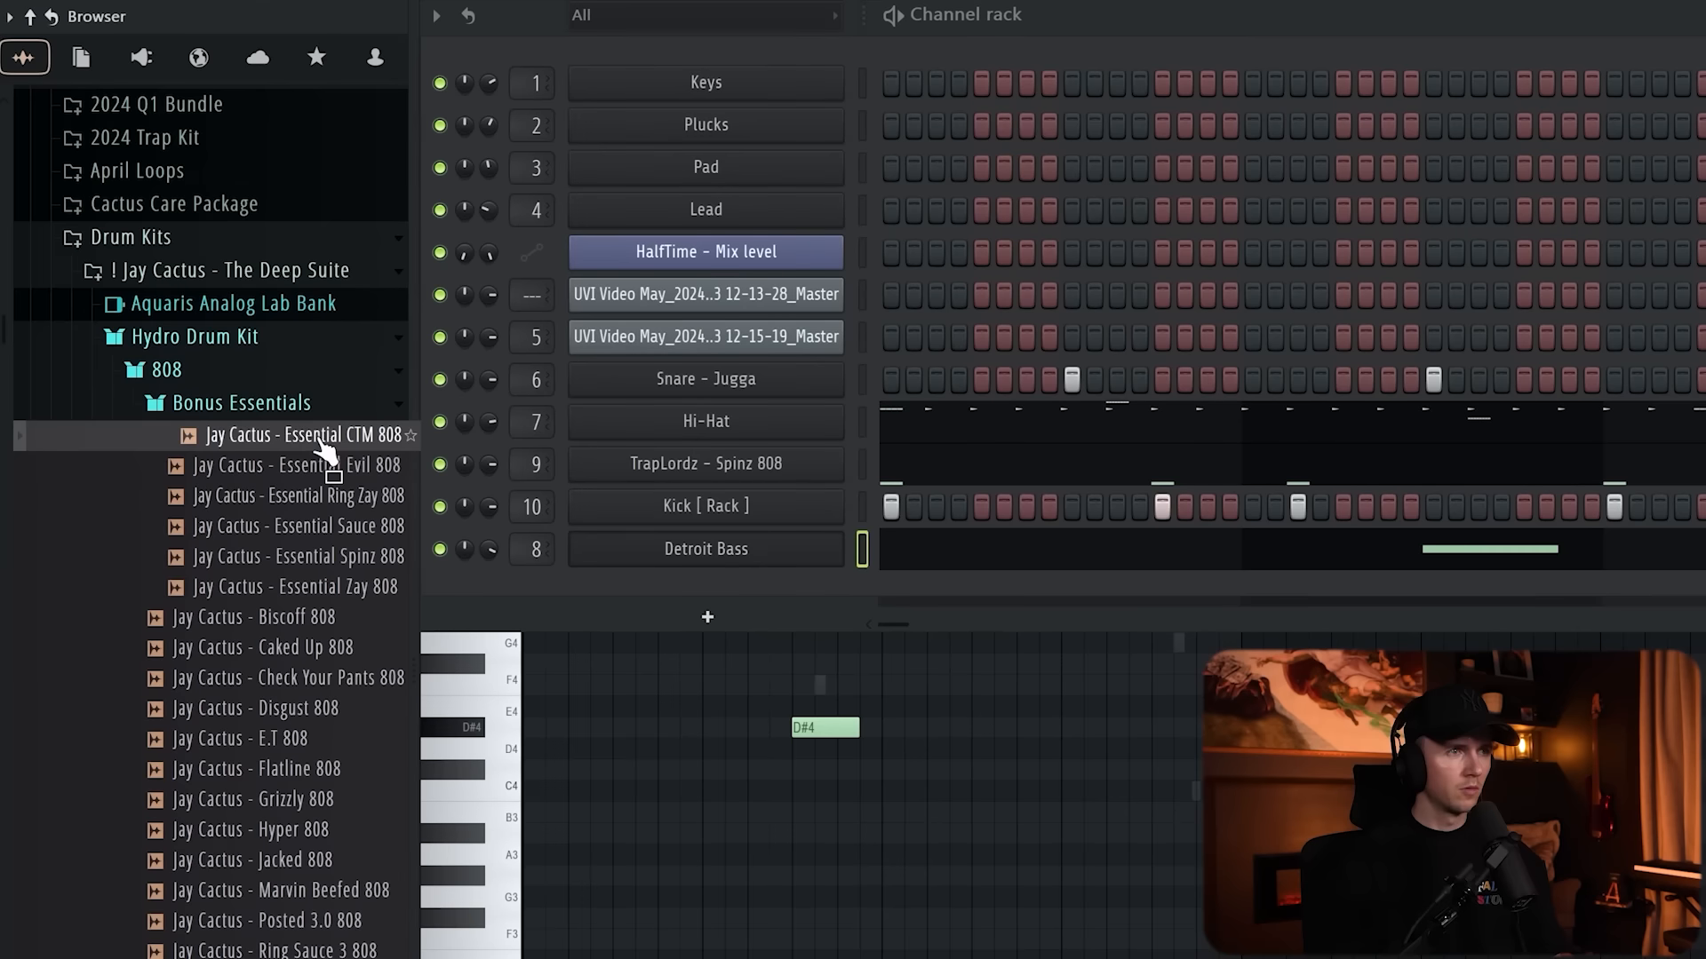
# Add the Jay Cactus - Essential CTM 808 sample as a new channel below the Detroit Bass
pyautogui.moveTo(332, 449); pyautogui.dragTo(293, 593)
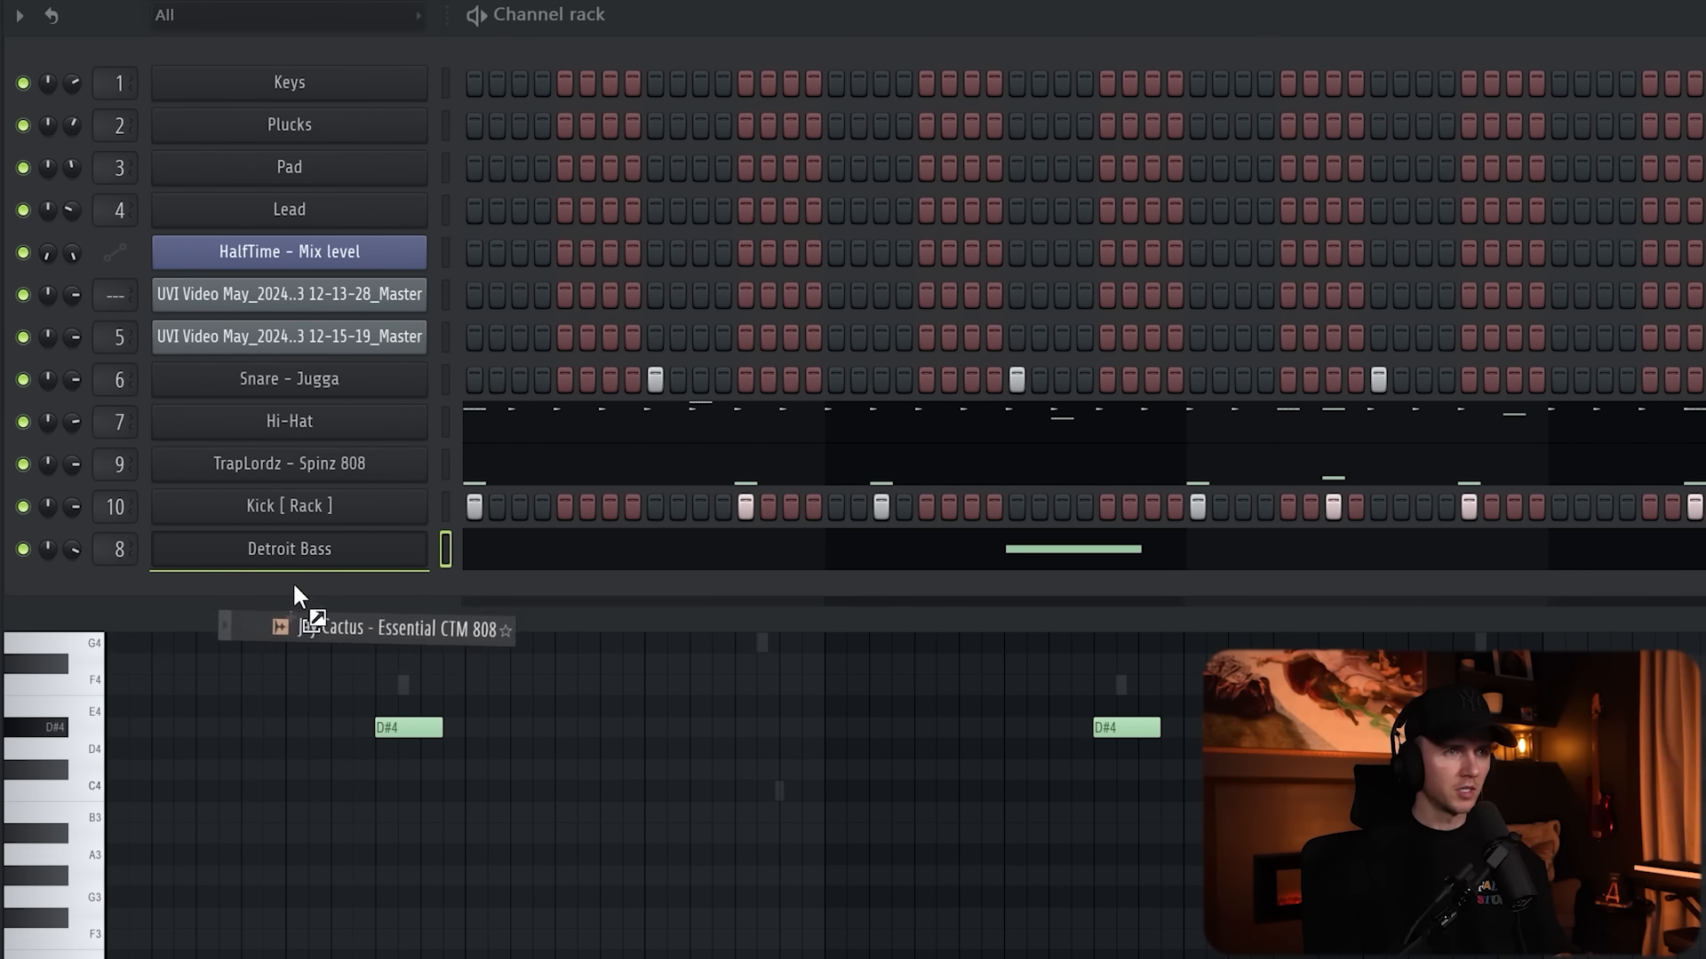
pyautogui.rightClick(302, 592)
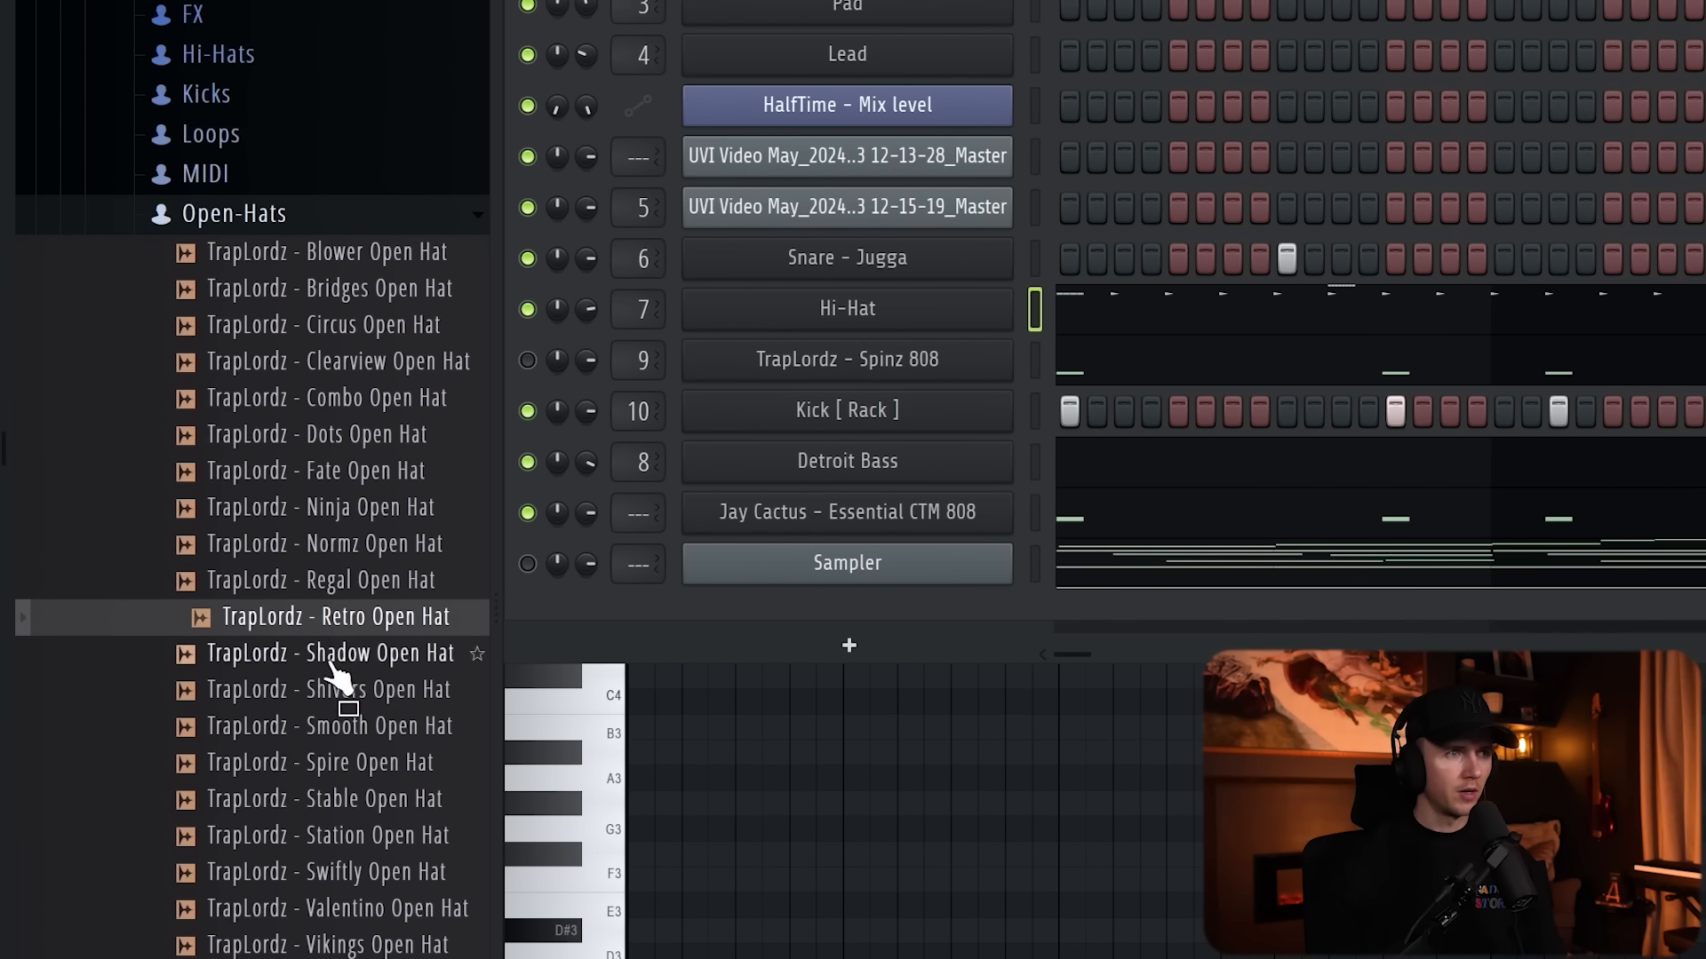
# Add the TrapLordz Fate Open Hat as a new channel and place open hat hits on C5 in the piano roll
pyautogui.moveTo(315, 471); pyautogui.dragTo(846, 626)
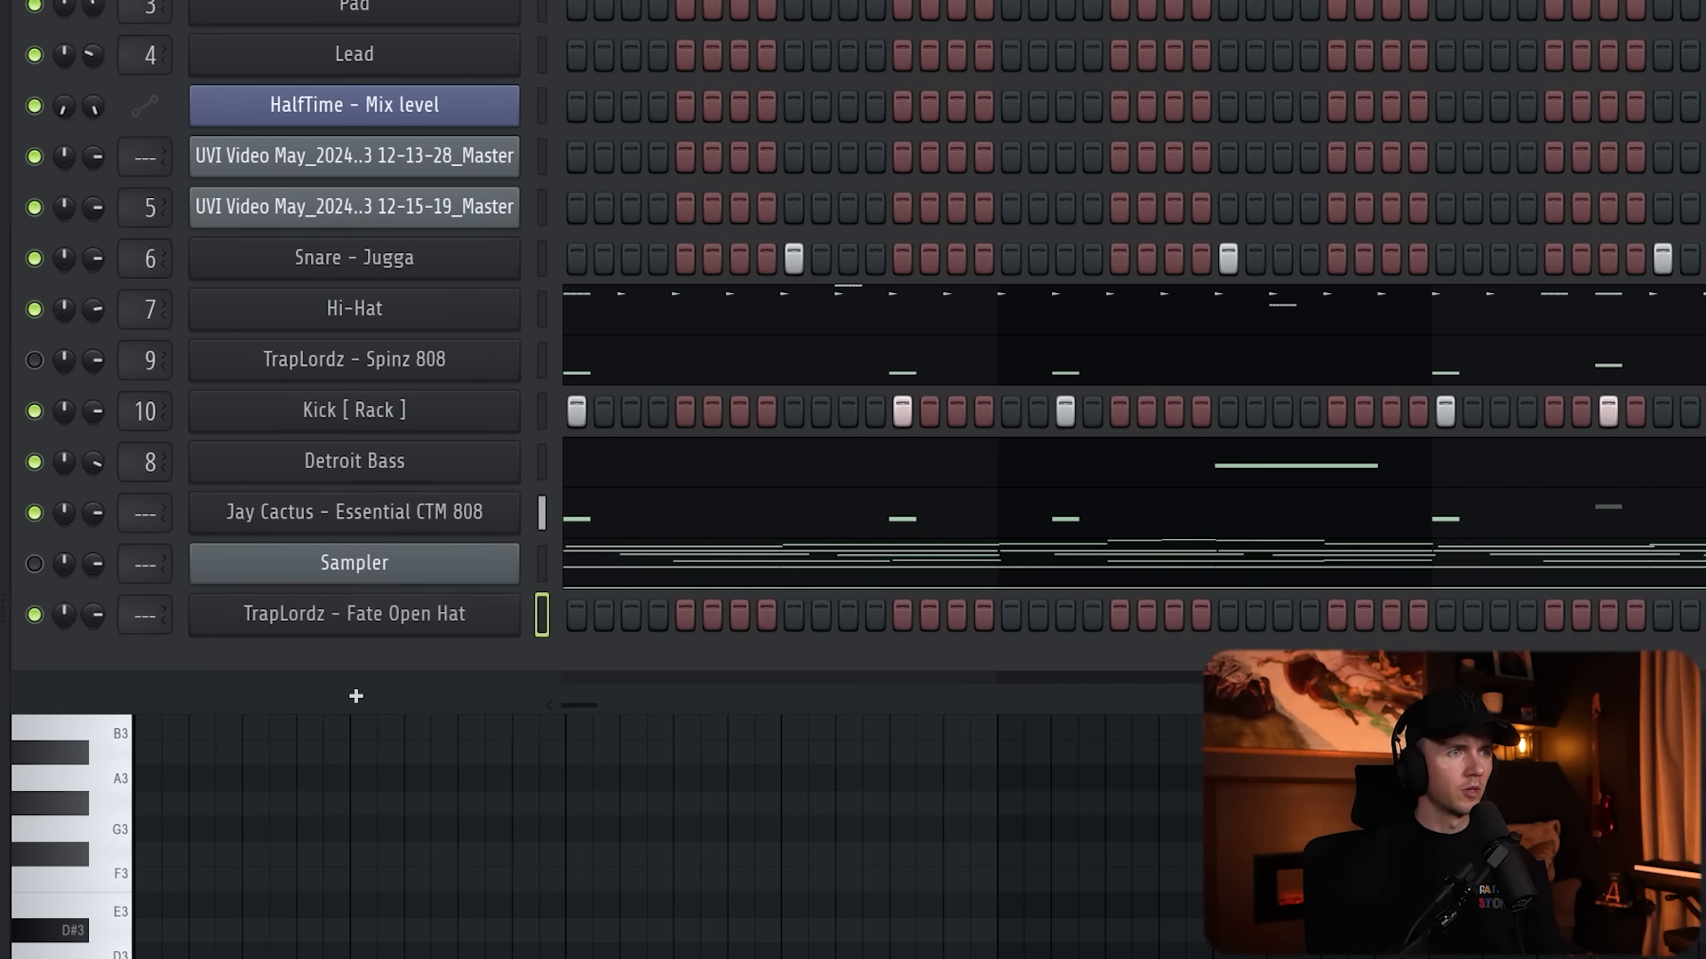
pyautogui.moveTo(1018, 689); pyautogui.dragTo(1020, 684)
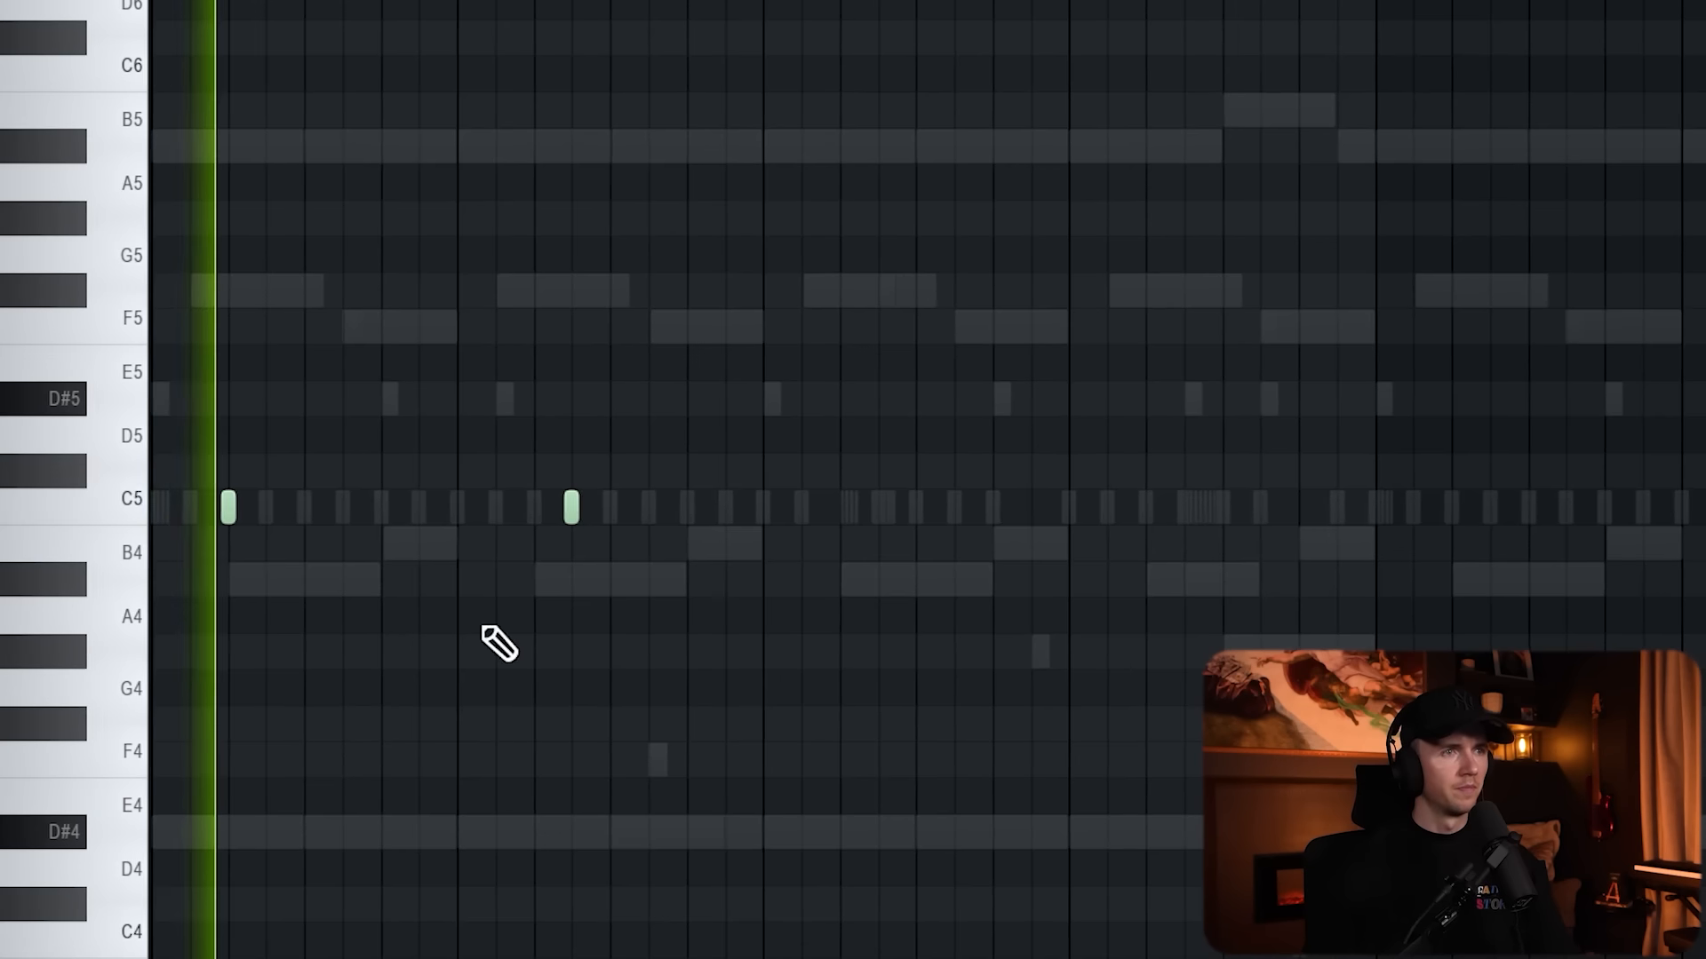
pyautogui.click(595, 508)
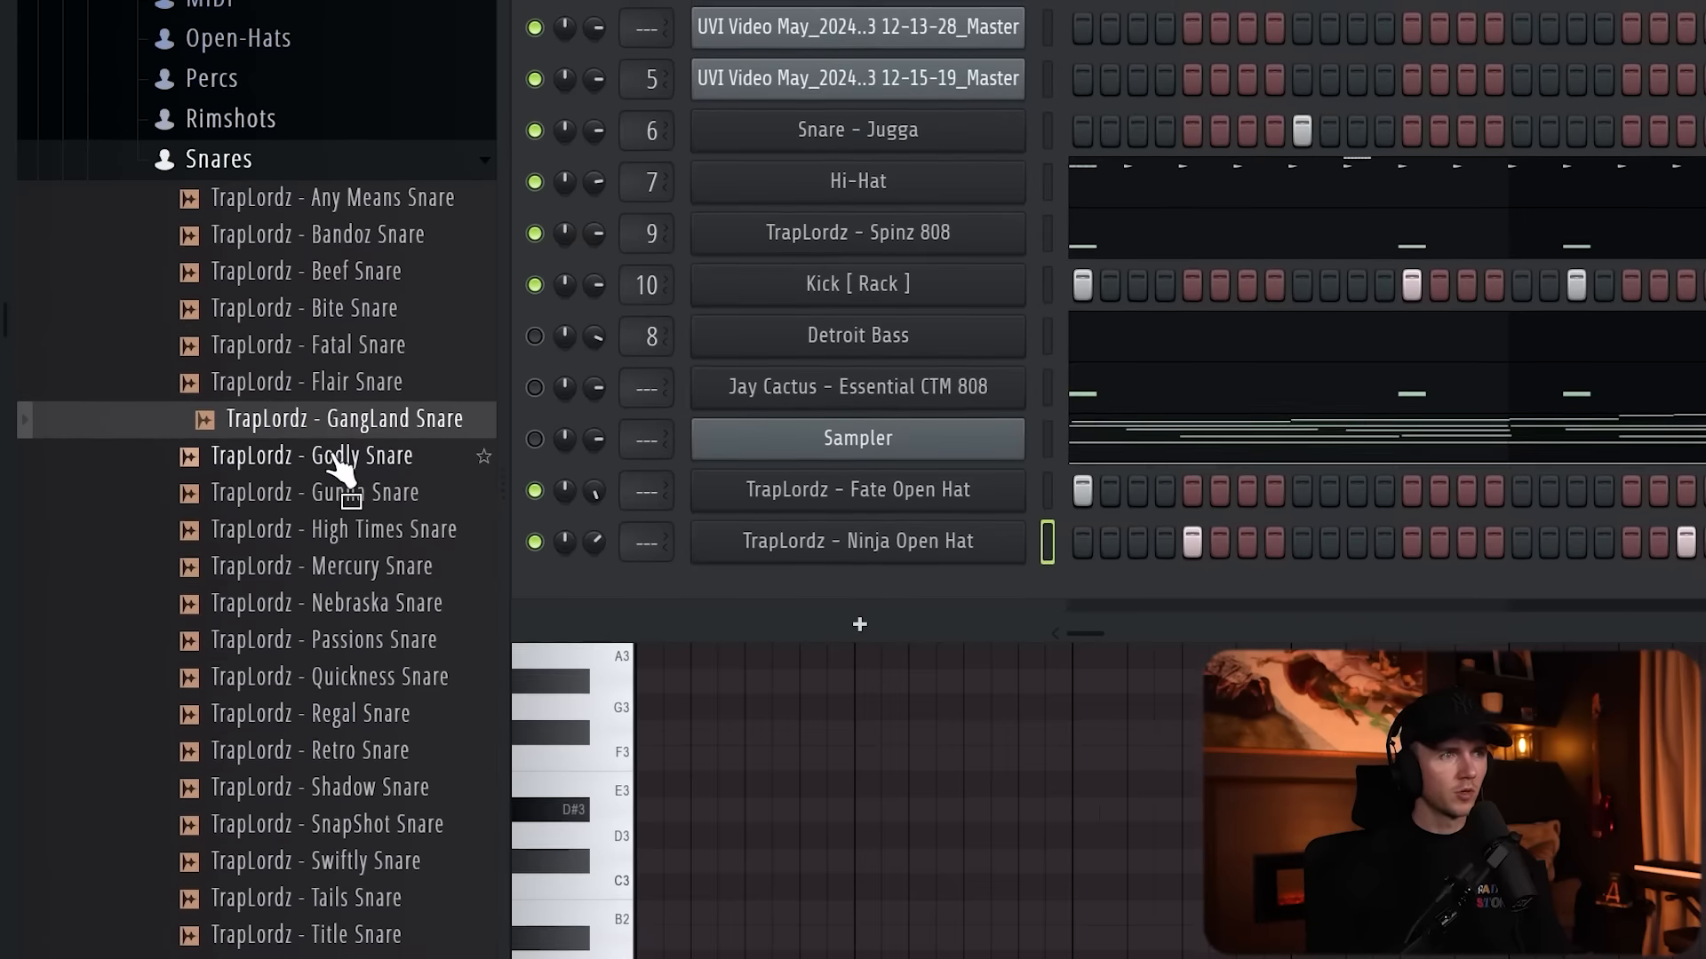
# Audition TrapLordz snare samples such as GangLand, Nebraska and Retro
pyautogui.moveTo(382, 425); pyautogui.dragTo(347, 448)
pyautogui.click(339, 428)
pyautogui.click(332, 573)
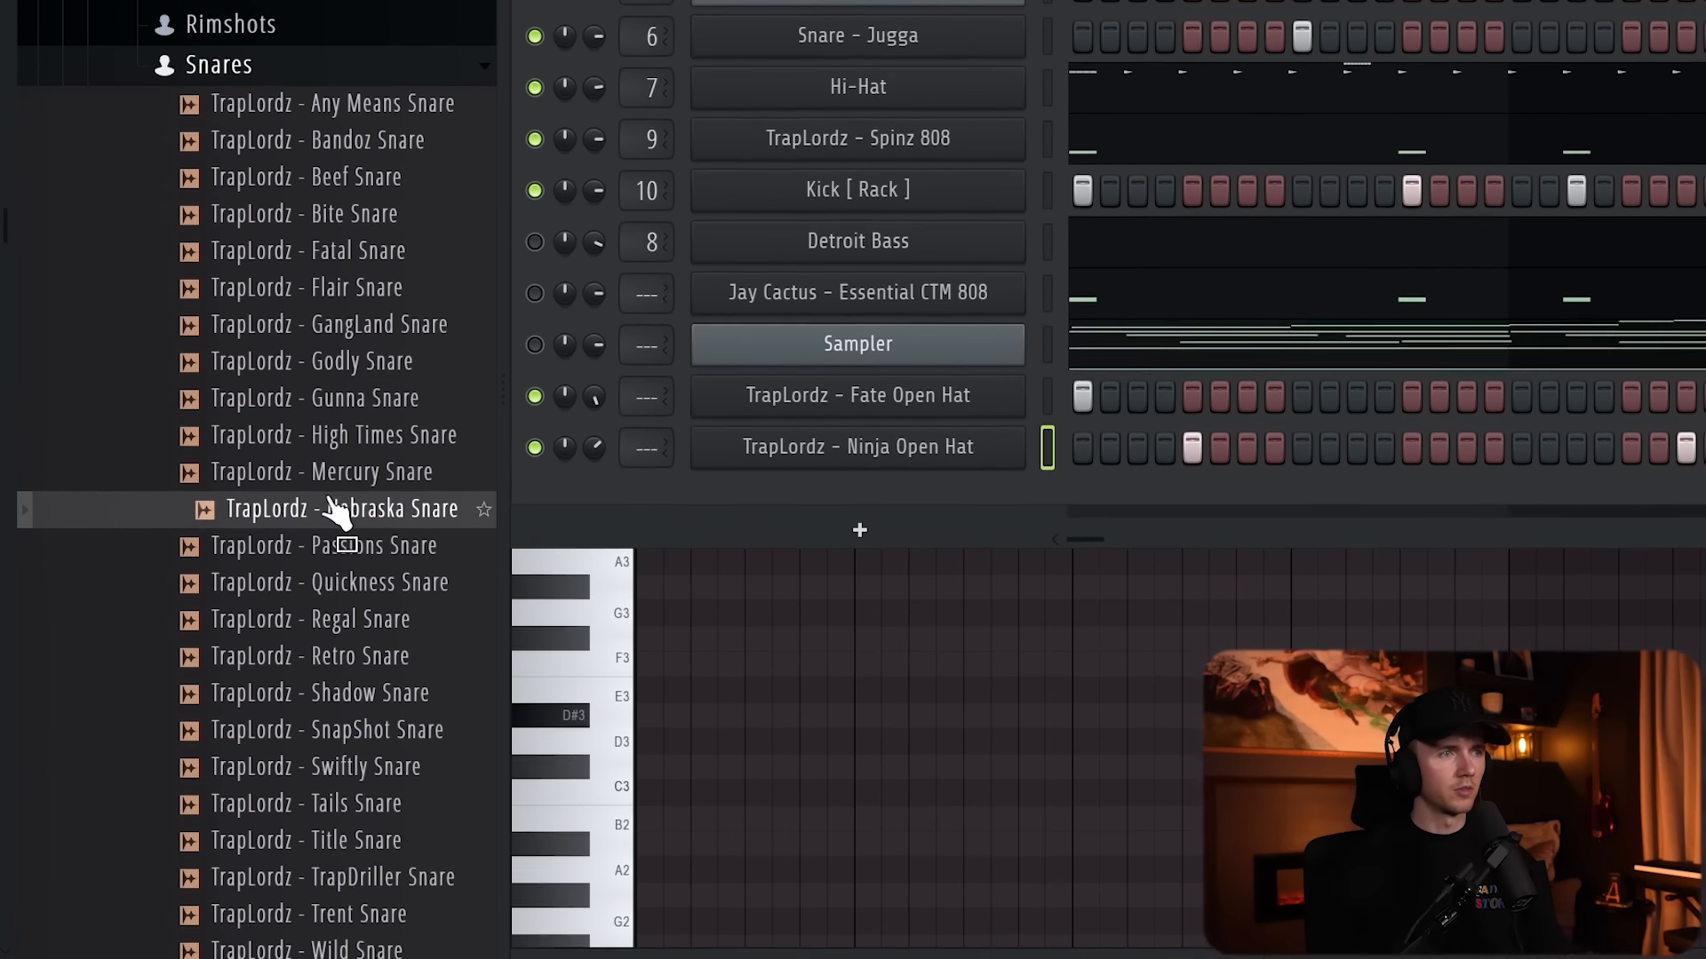
pyautogui.click(334, 611)
pyautogui.click(329, 686)
pyautogui.click(336, 594)
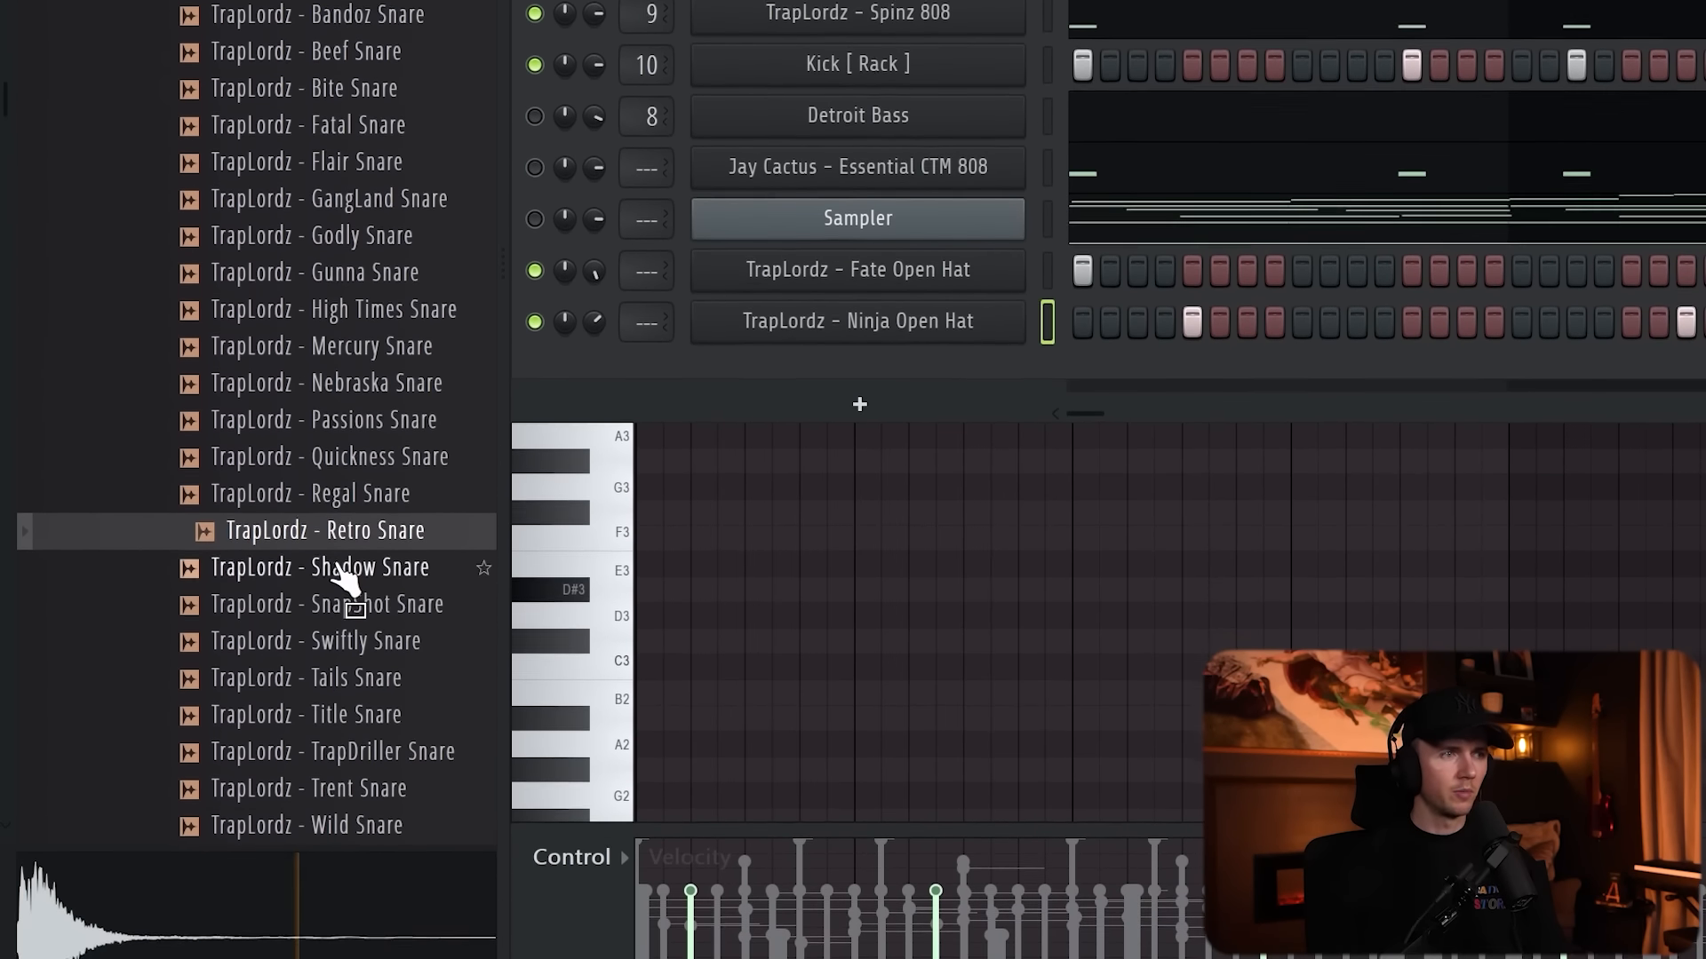
pyautogui.click(337, 666)
# Use the TrapLordz Gunna Snare as a second snare channel and place its C5 hits between the existing drum hits
pyautogui.click(322, 335)
pyautogui.moveTo(716, 520); pyautogui.dragTo(1534, 28)
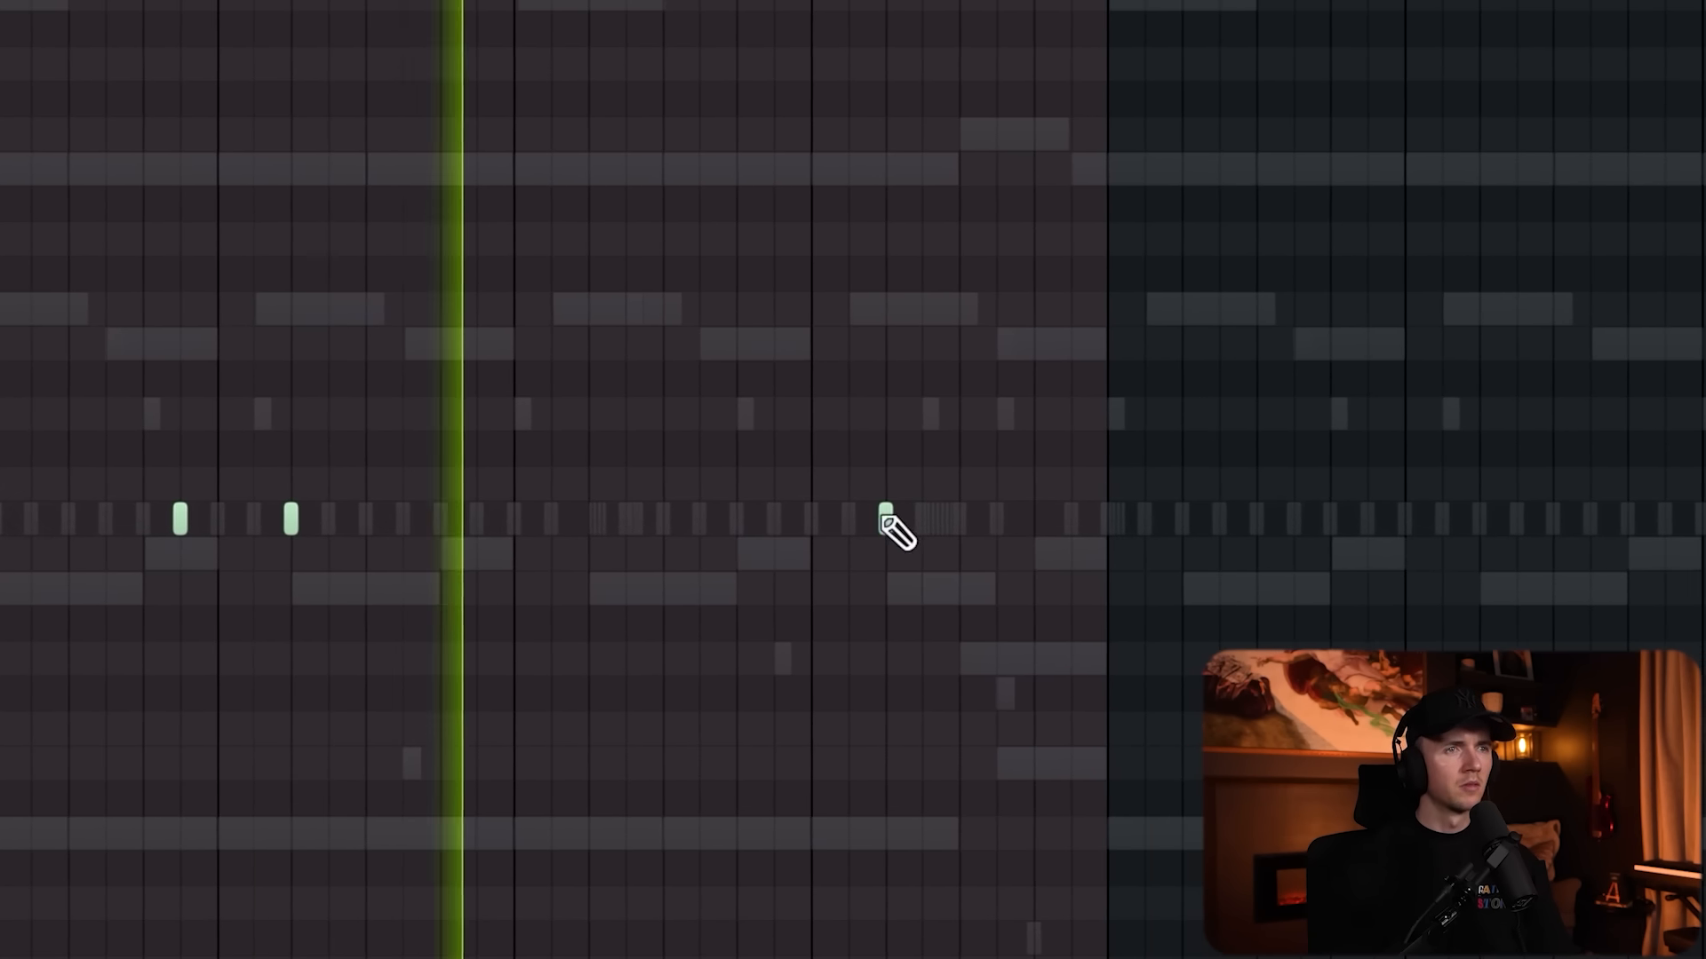
pyautogui.click(929, 520)
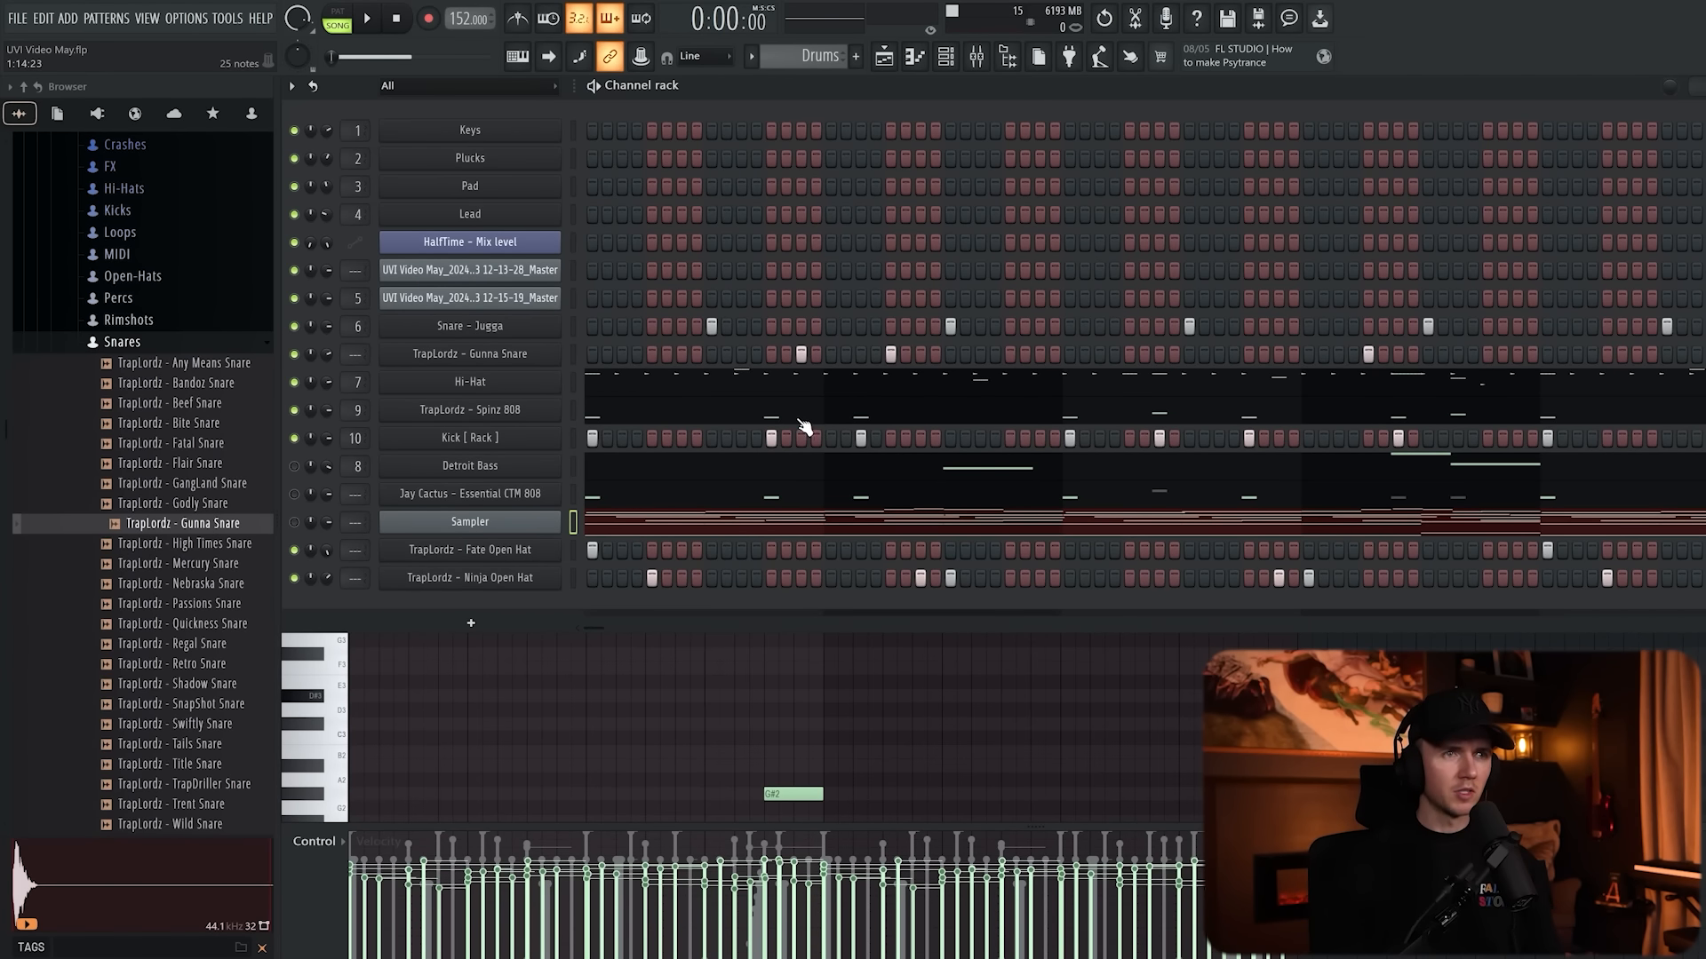
pyautogui.press('space')
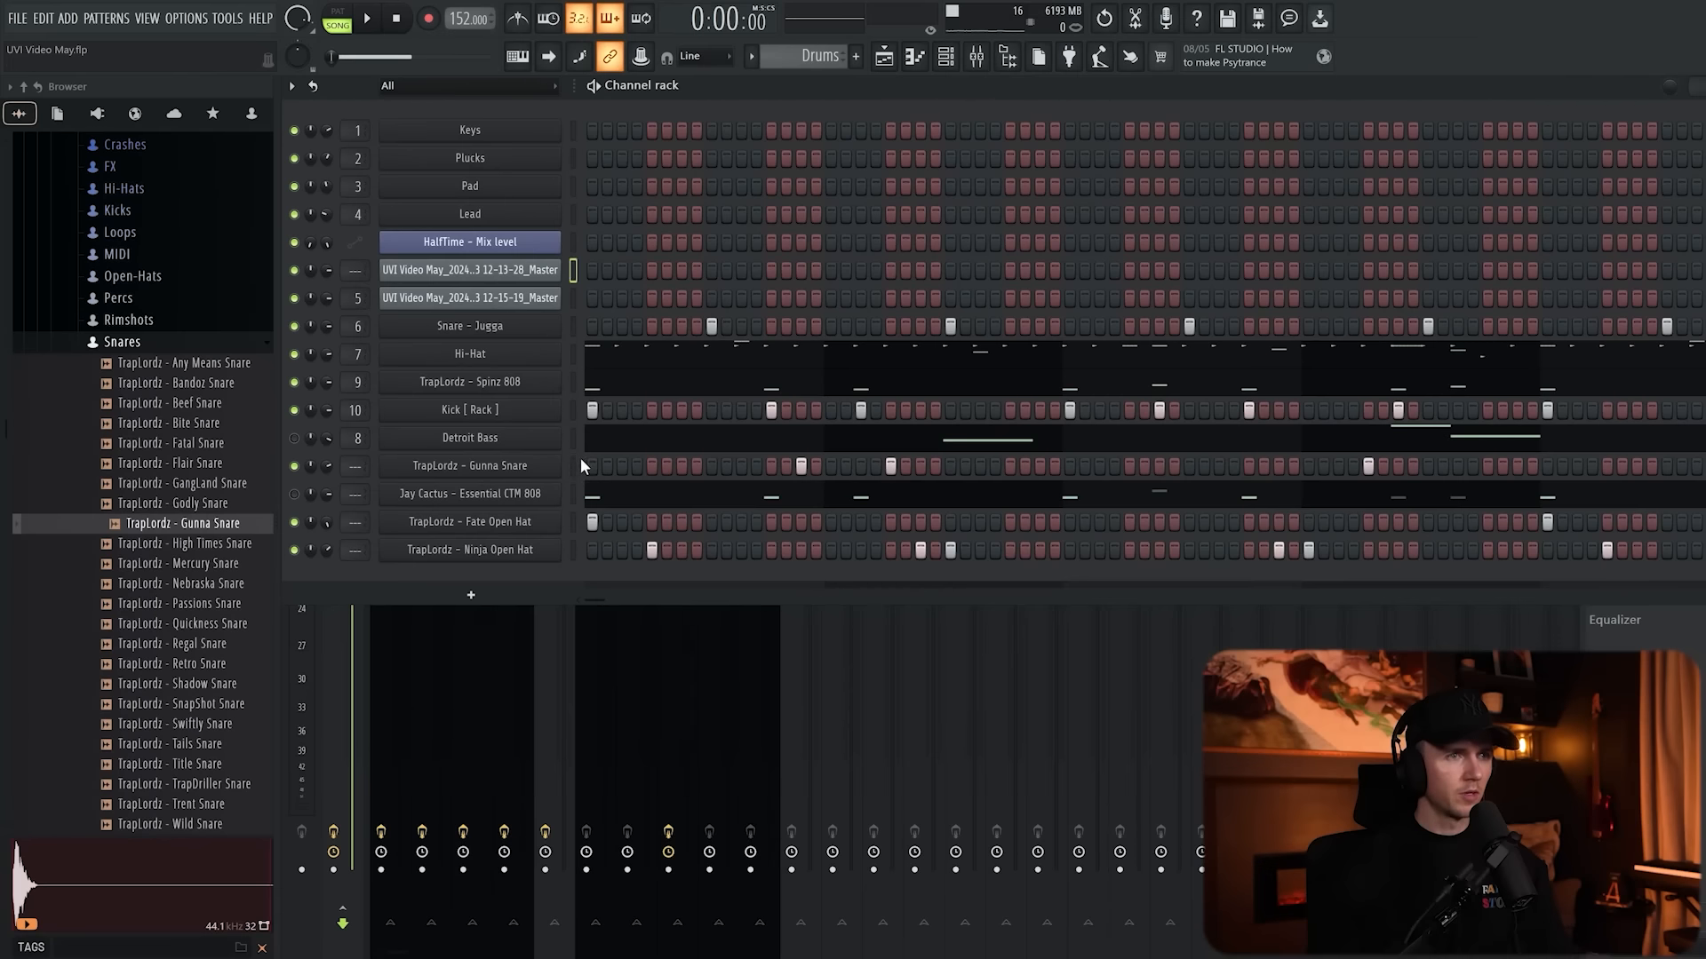
# Route the Gunna Snare, Essential CTM 808, Fate Open Hat and Ninja Open Hat channels to mixer inserts 11 to 14
pyautogui.click(984, 57)
pyautogui.click(814, 366)
pyautogui.press('F6')
pyautogui.click(979, 58)
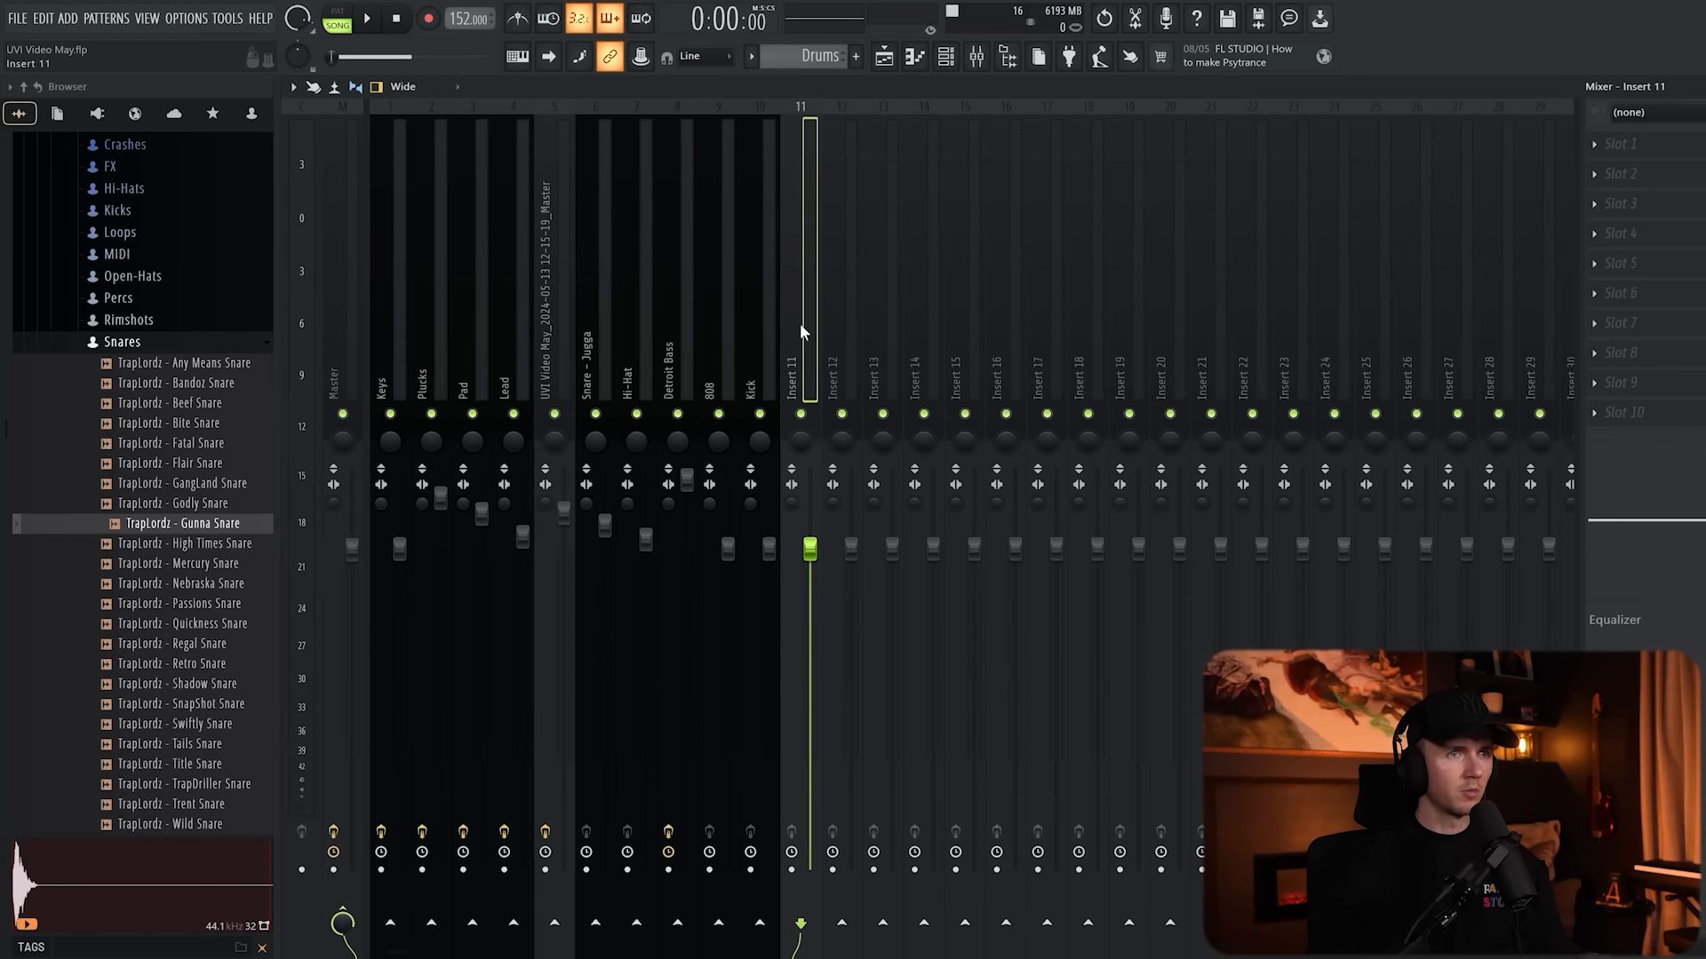
pyautogui.hotkey('ctrl', 'l')
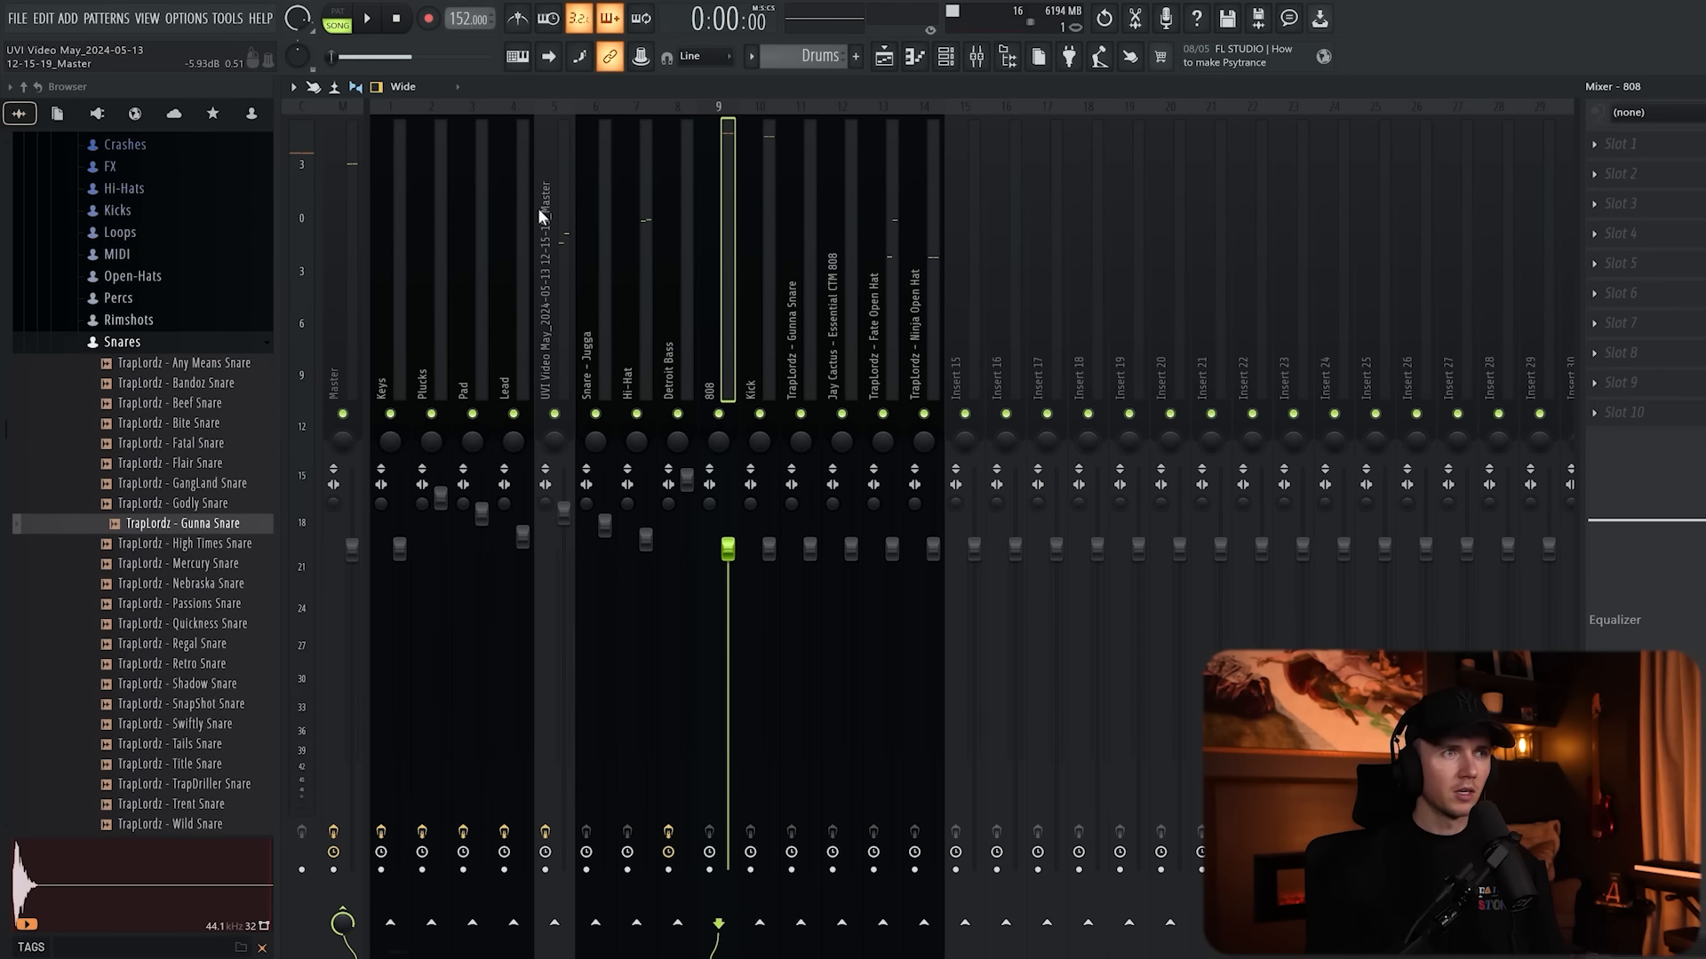
# Bring the Gunna Snare track into the isolated drum mix and inspect the Ninja Open Hat track
pyautogui.click(1646, 411)
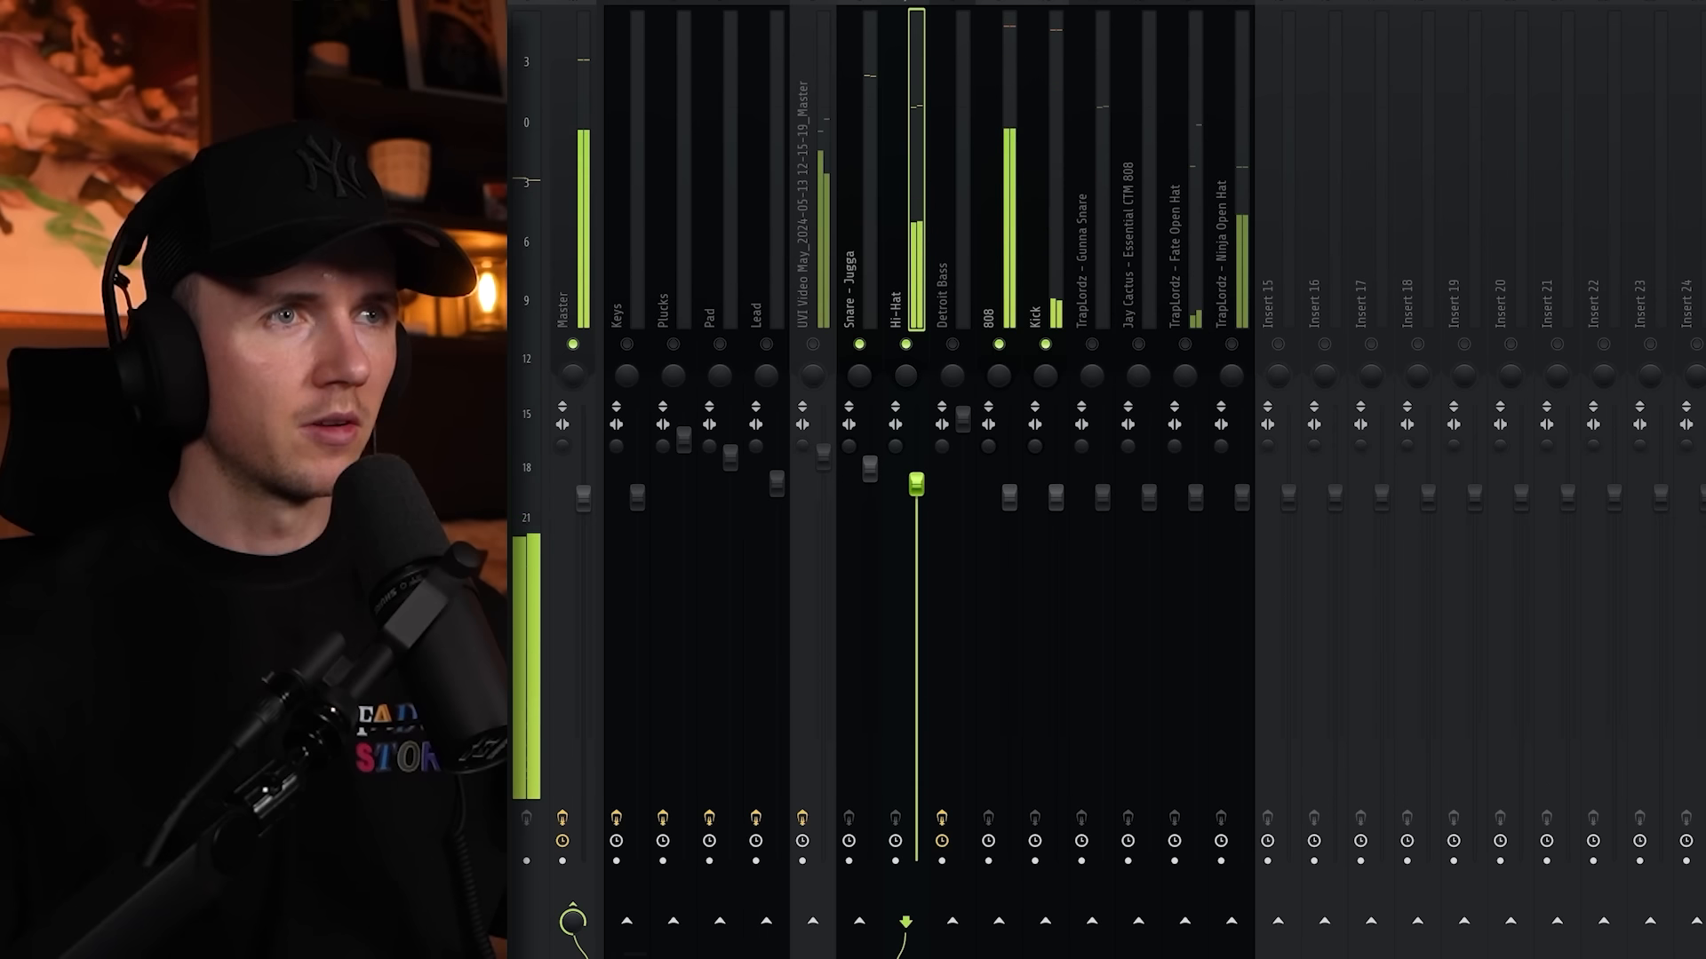
pyautogui.click(1100, 348)
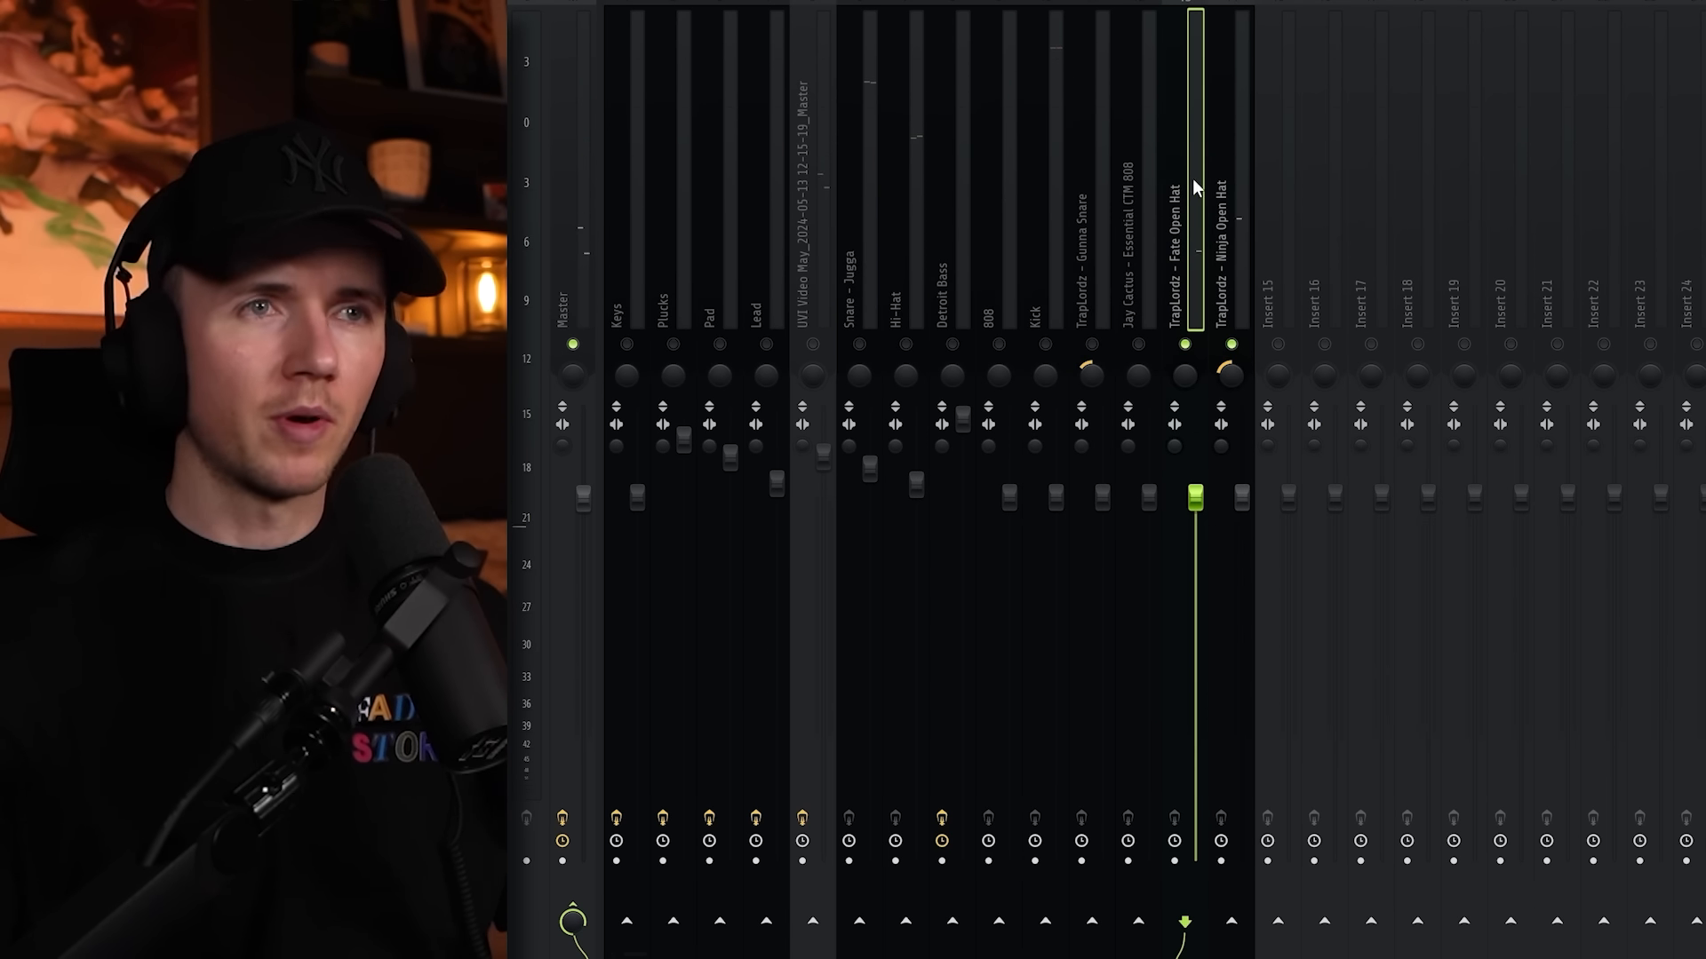
pyautogui.click(1228, 185)
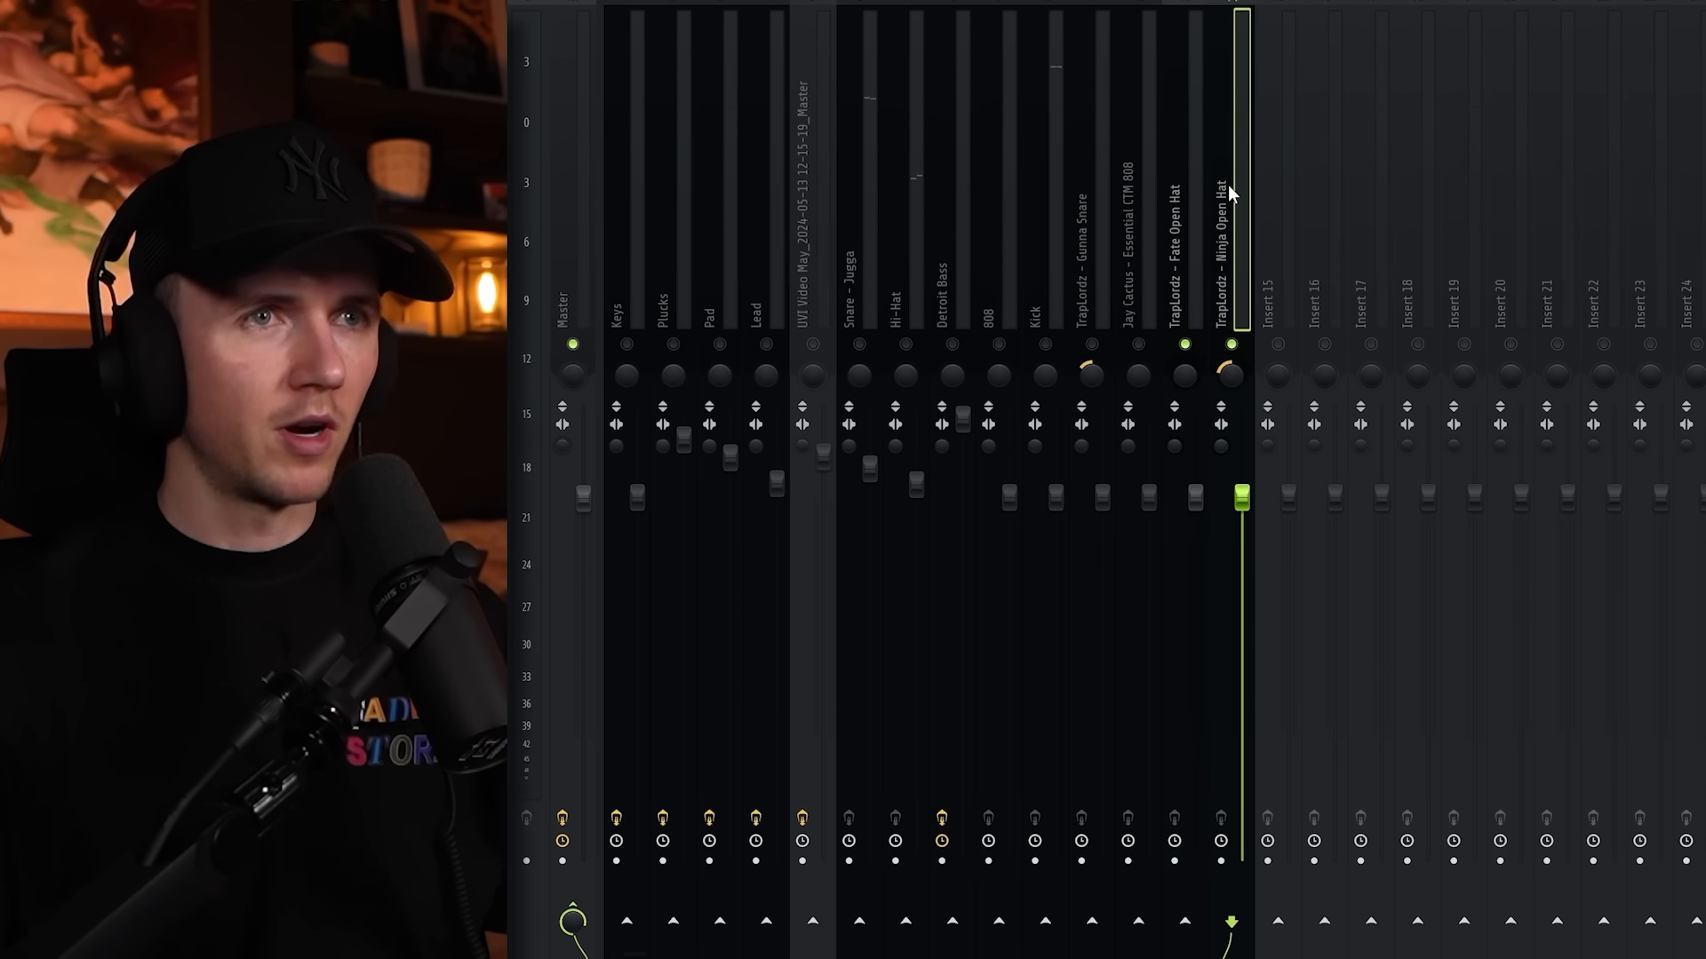
# Play back the beat with all drums to check the levels of the 808 2 and Detroit Bass tracks
pyautogui.press('space')
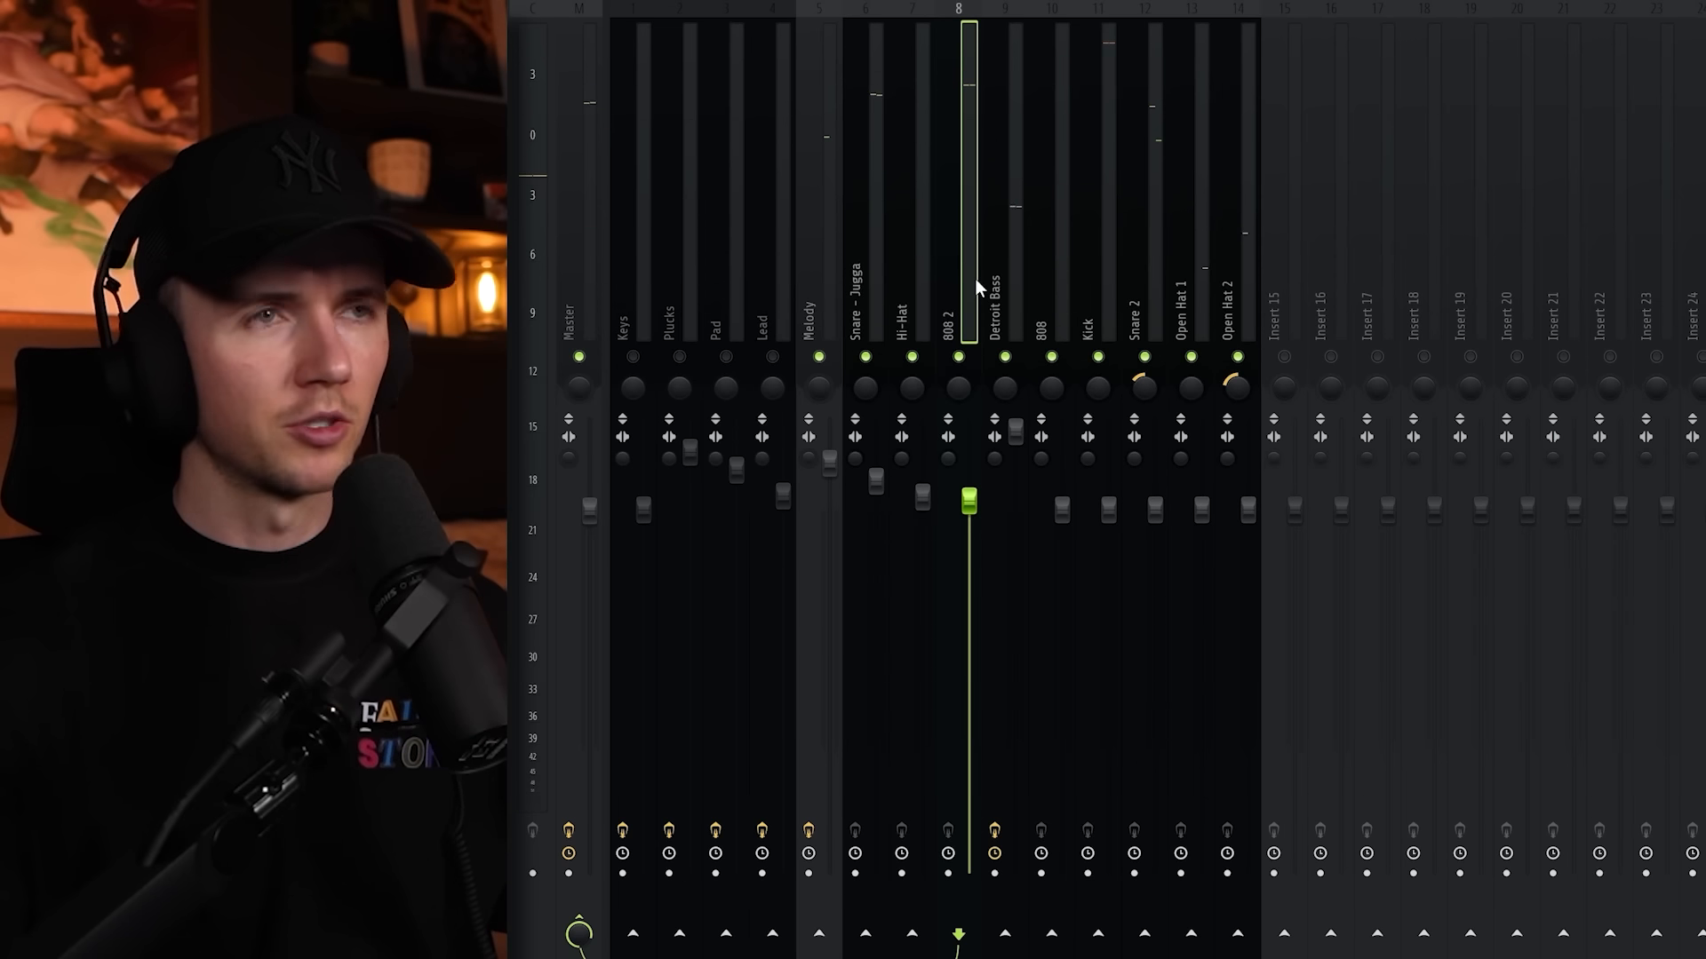
pyautogui.press('space')
pyautogui.click(998, 254)
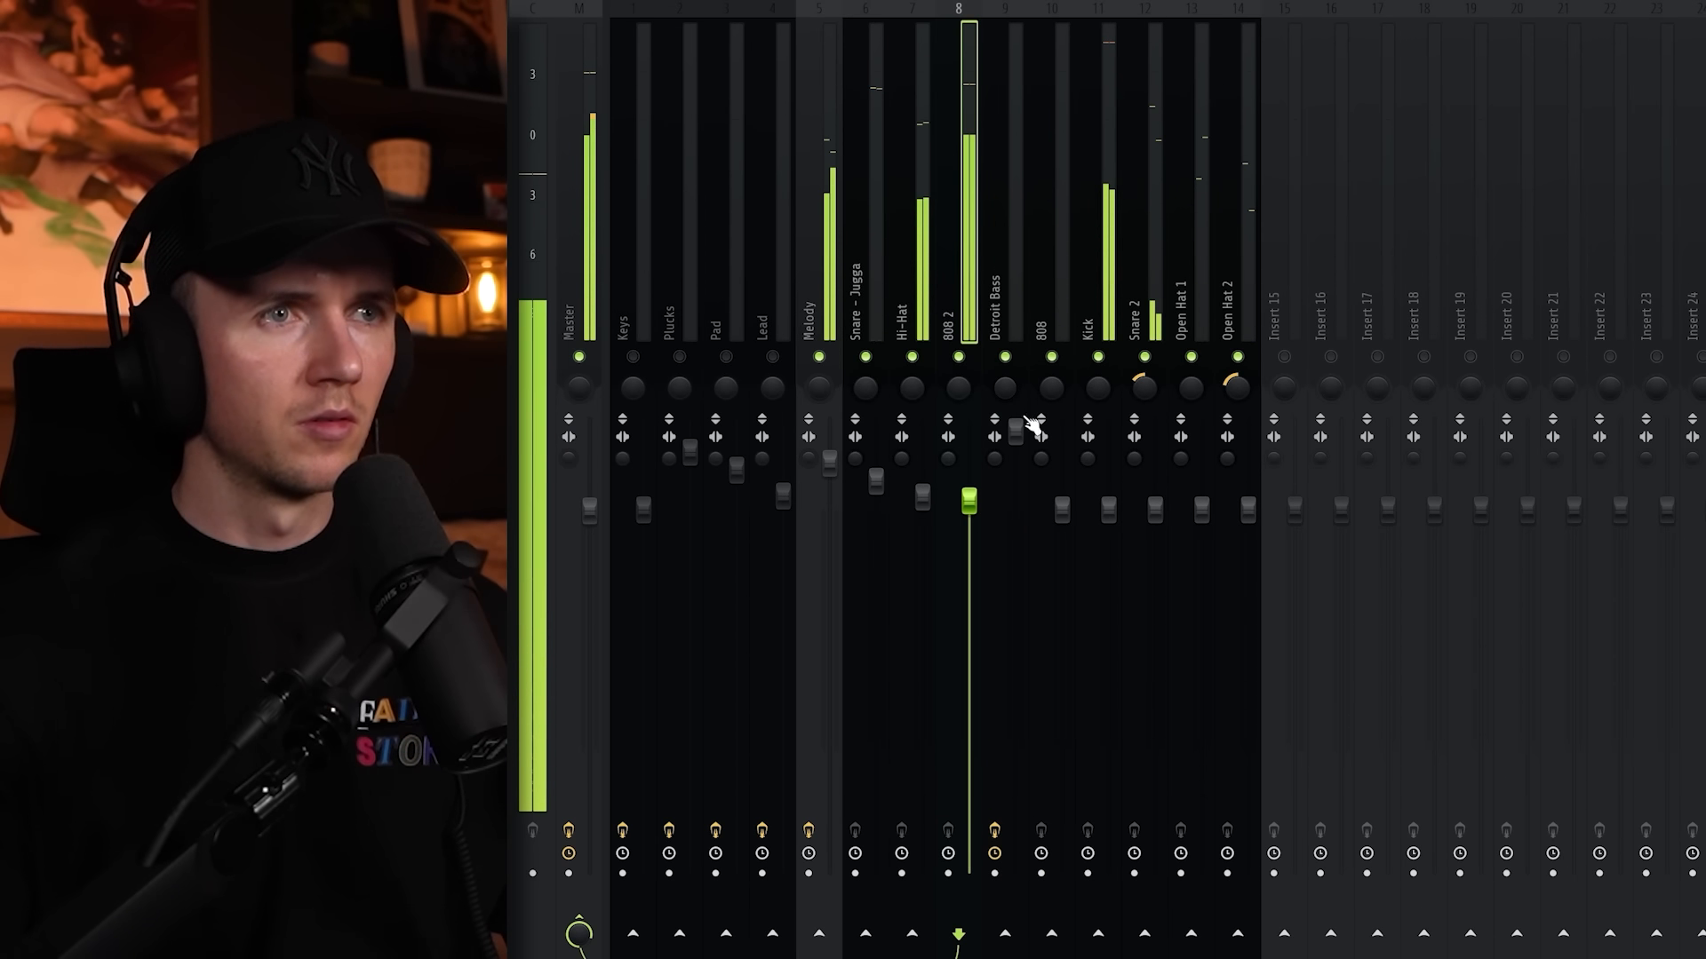